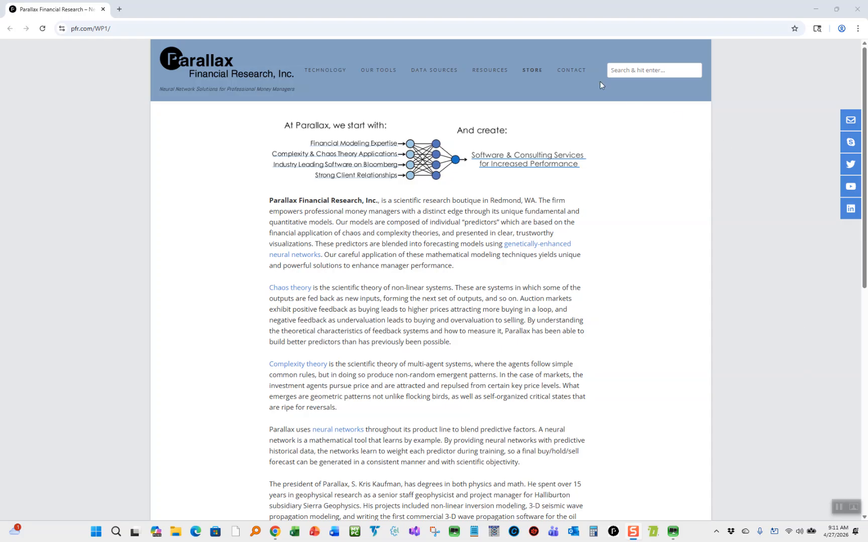
# Look over the website's sections, and open the store page for the Parallax Solutions Desktop Application Suite to review its subscription options.
pyautogui.moveTo(543, 65)
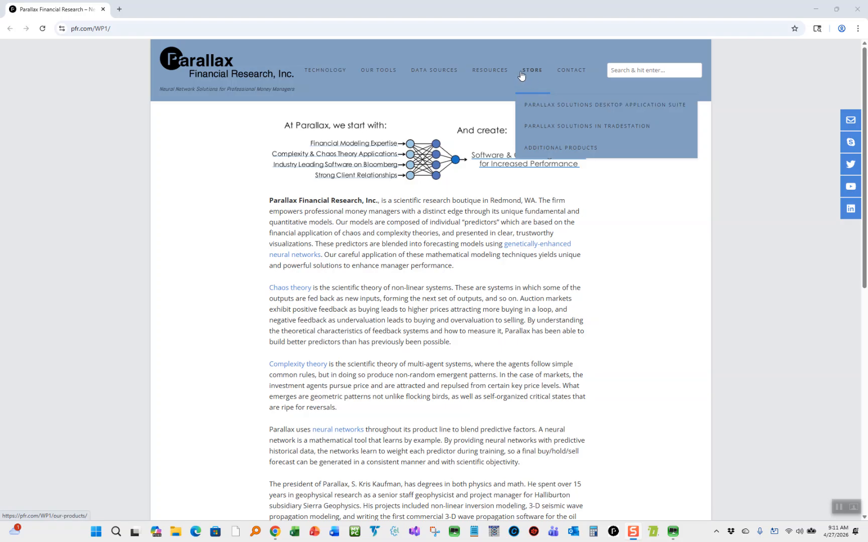
pyautogui.moveTo(331, 78)
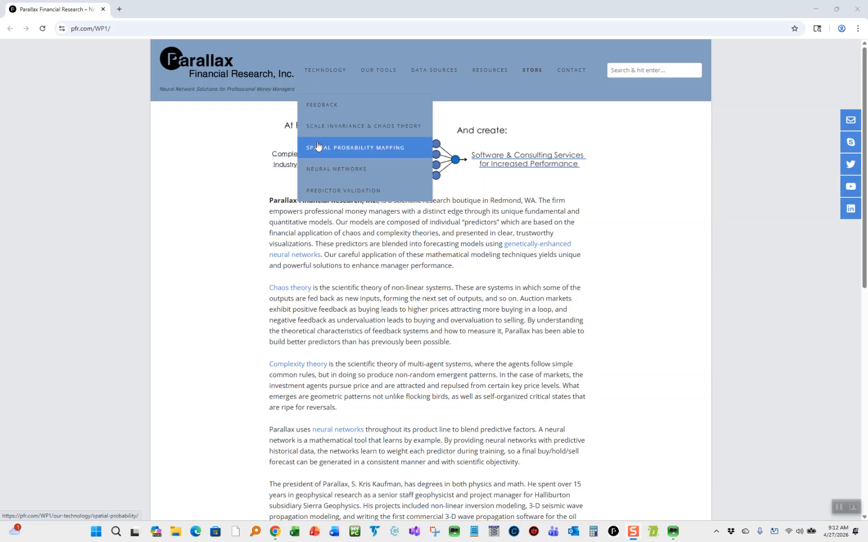
pyautogui.moveTo(362, 88)
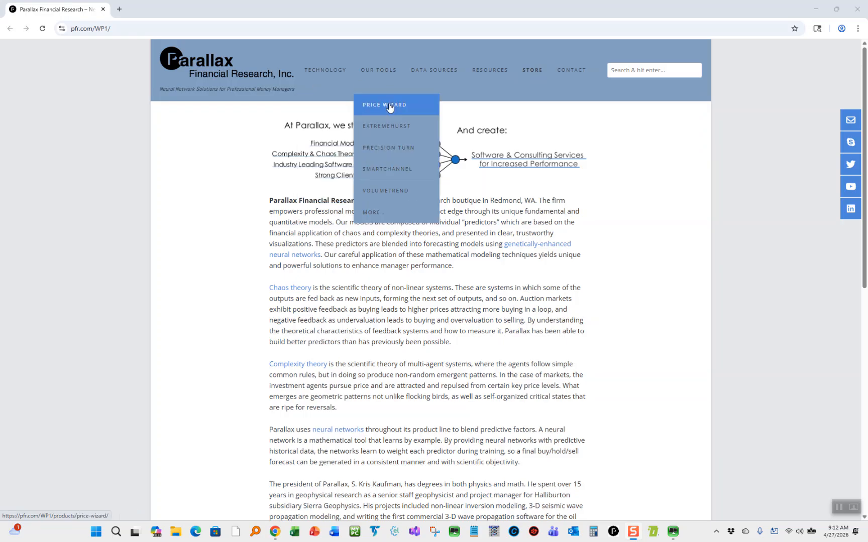
pyautogui.moveTo(432, 79)
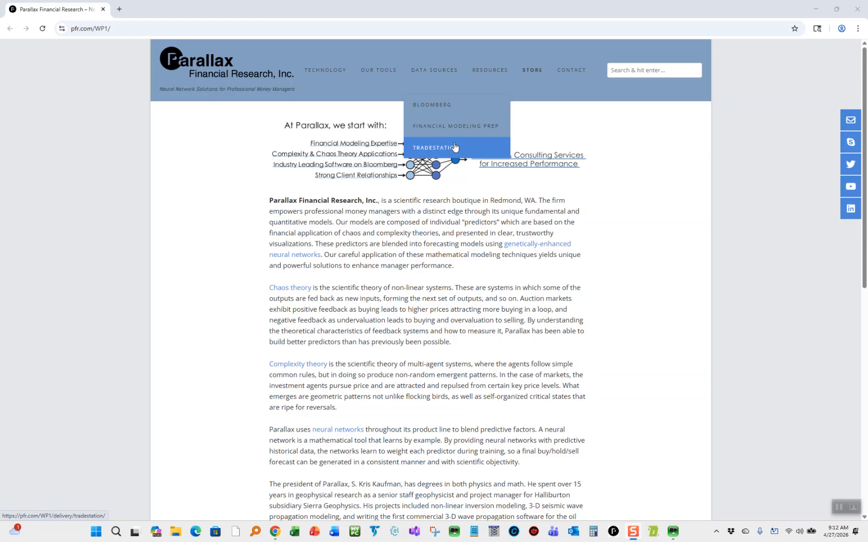
pyautogui.moveTo(471, 79)
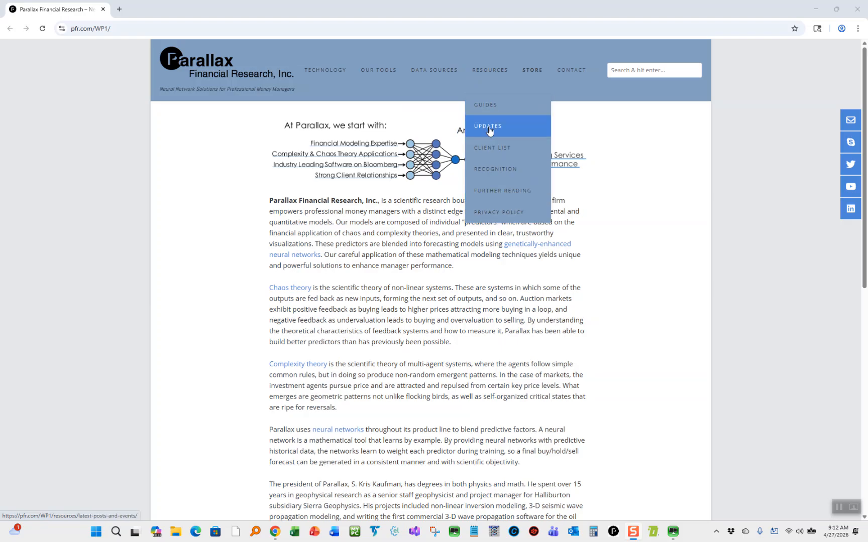
pyautogui.moveTo(536, 81)
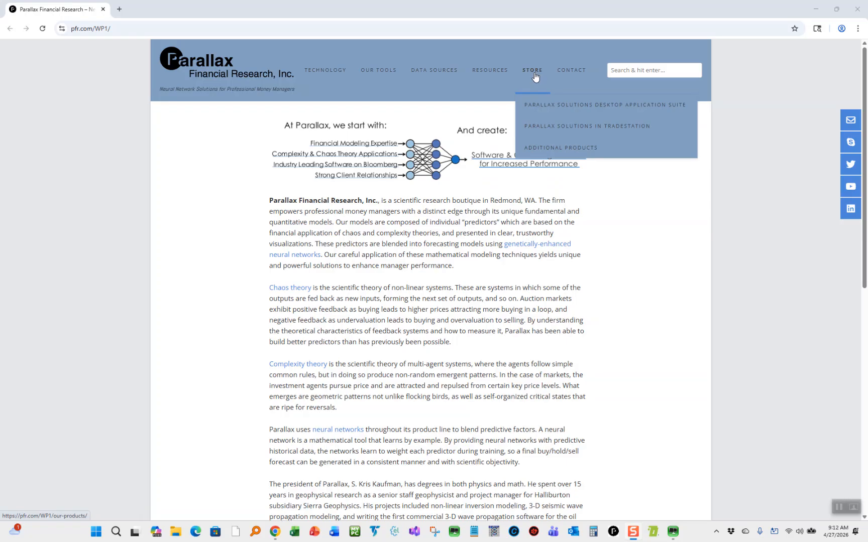
pyautogui.click(584, 106)
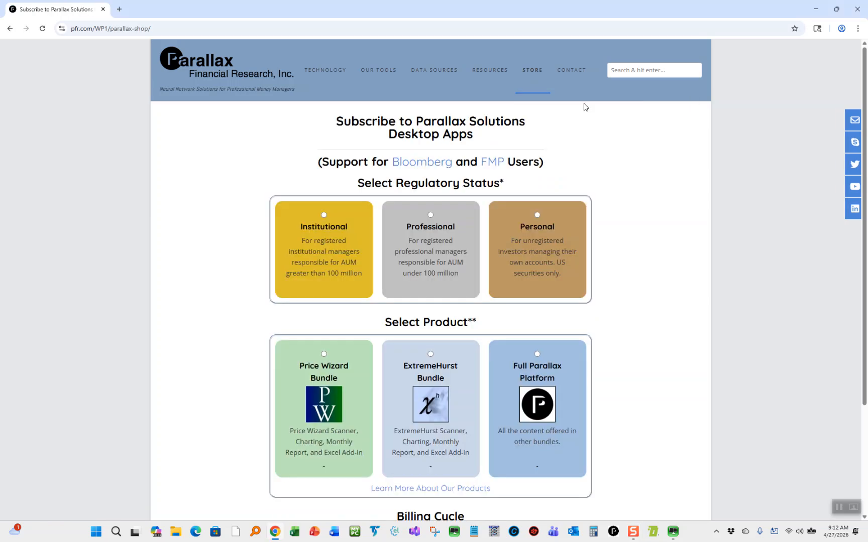
pyautogui.scroll(-2, 610, 227)
pyautogui.scroll(-1, 611, 229)
pyautogui.scroll(2, 611, 229)
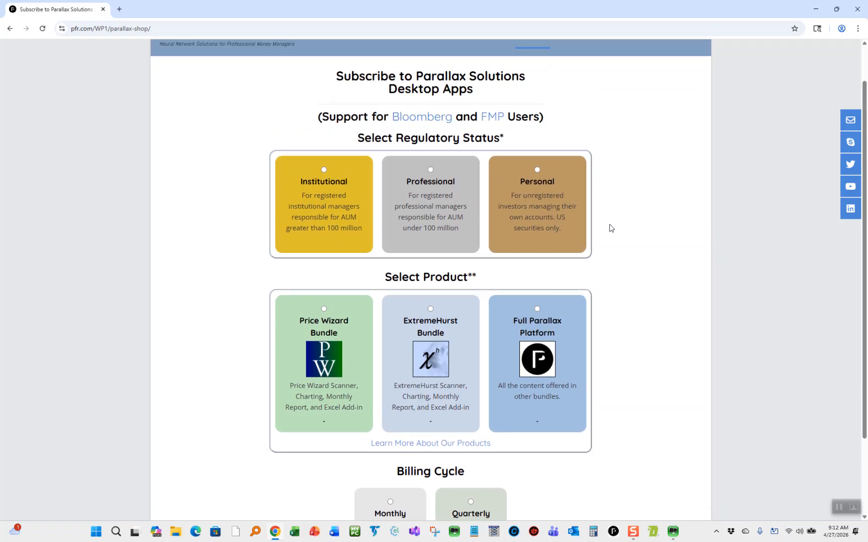
pyautogui.scroll(1, 611, 229)
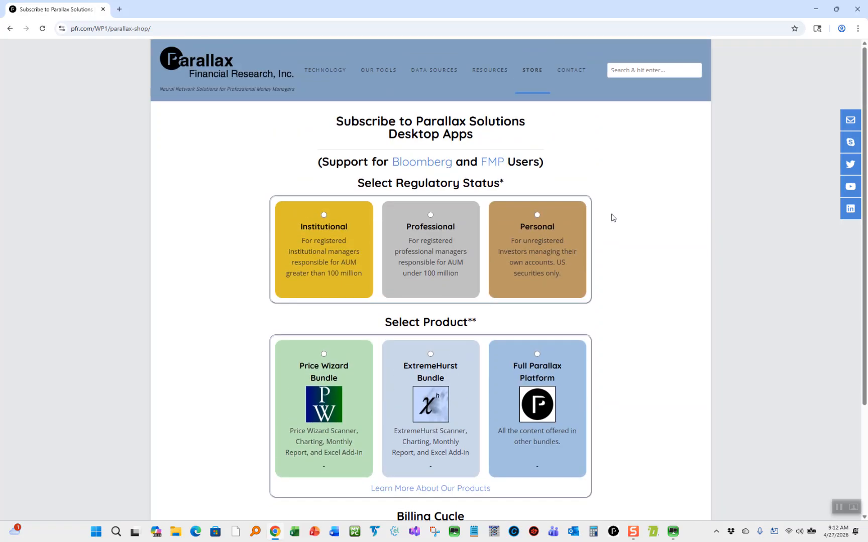
# View the site's Contact page, and minimize the browser window.
pyautogui.click(564, 76)
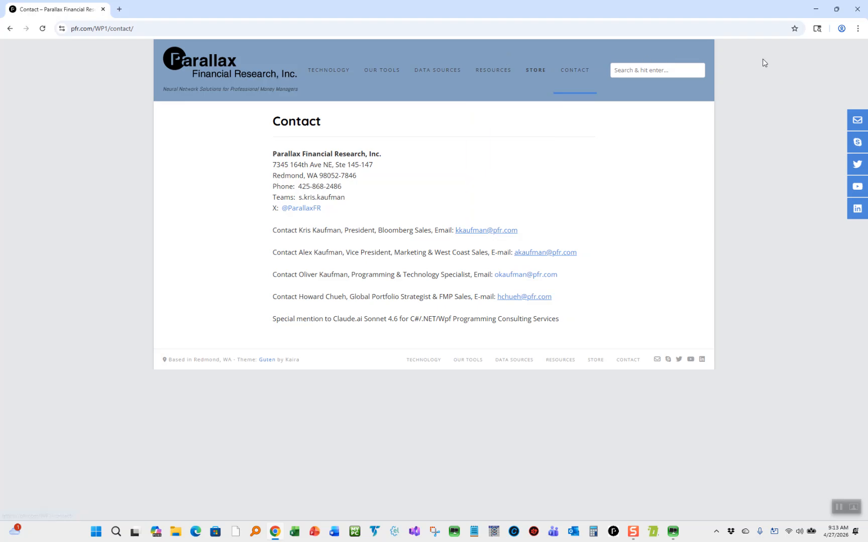
pyautogui.click(816, 10)
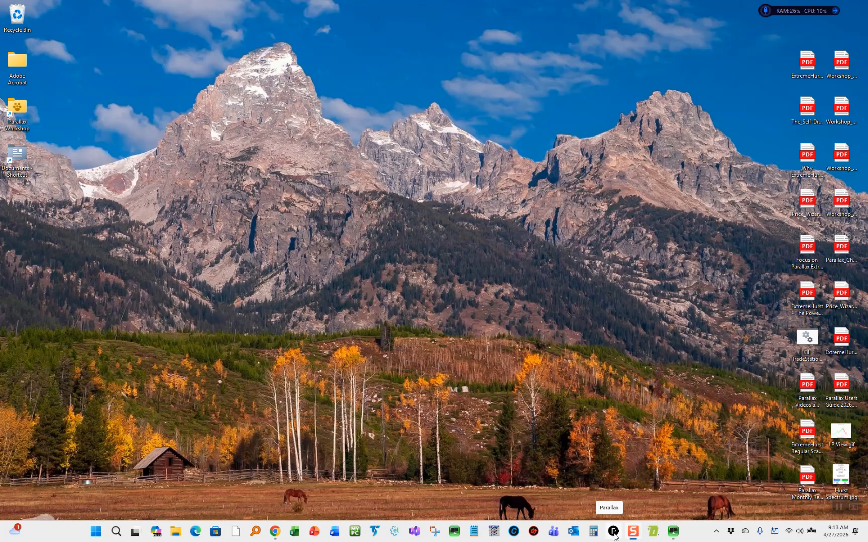
# Launch the Parallax desktop application and set its data source to FMP.
pyautogui.click(614, 532)
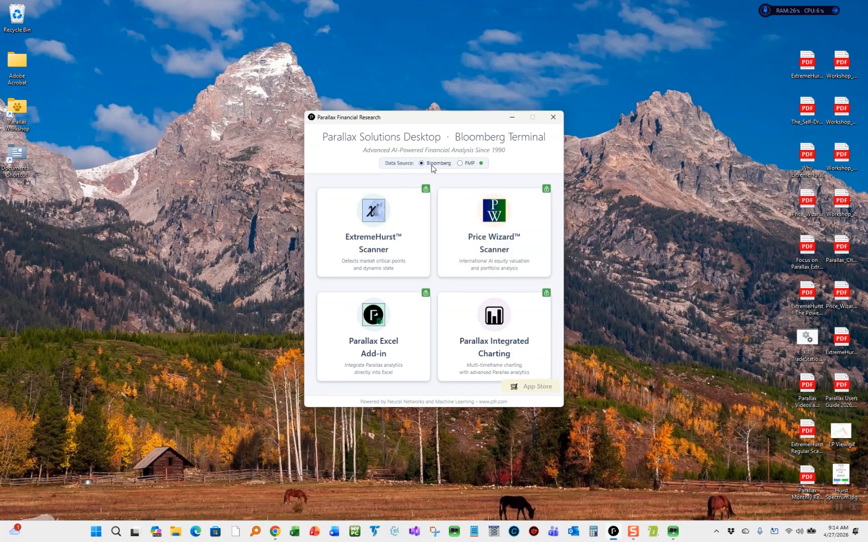
pyautogui.click(459, 165)
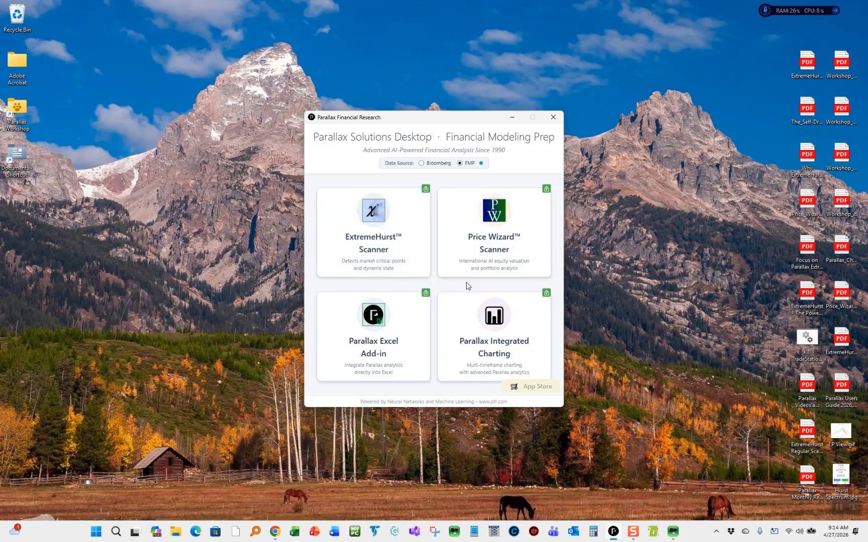
# Open the ExtremeHurst Scanner and the Price Wizard Scanner, and arrange them beside the launcher window.
pyautogui.click(401, 252)
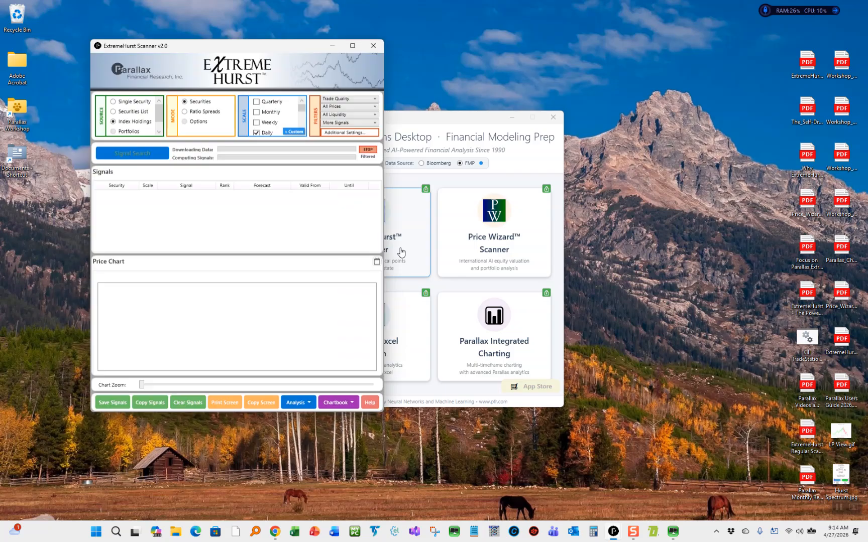
pyautogui.moveTo(239, 48); pyautogui.dragTo(196, 67)
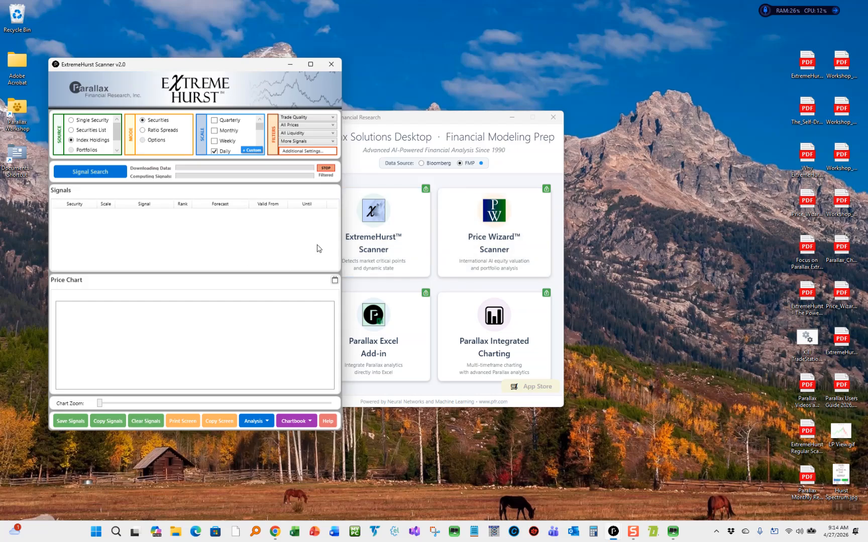
pyautogui.click(488, 245)
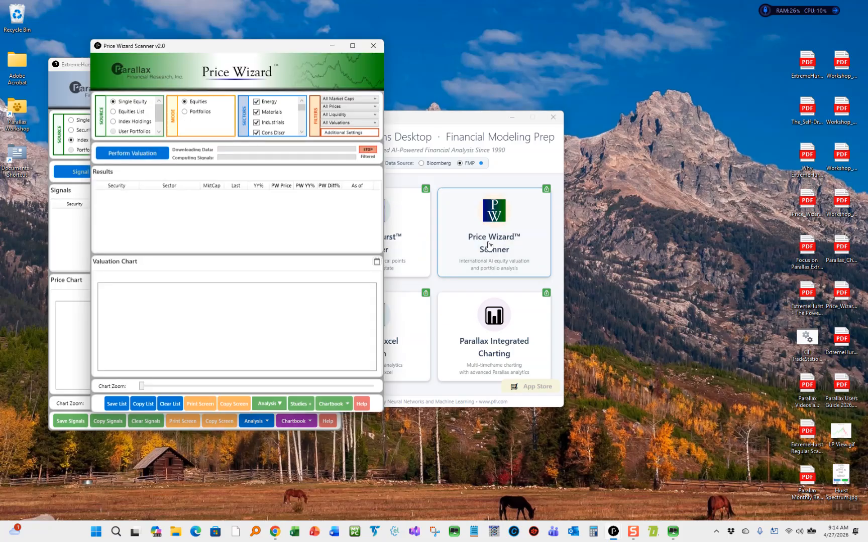
pyautogui.moveTo(214, 56); pyautogui.dragTo(198, 89)
pyautogui.moveTo(416, 122); pyautogui.dragTo(497, 88)
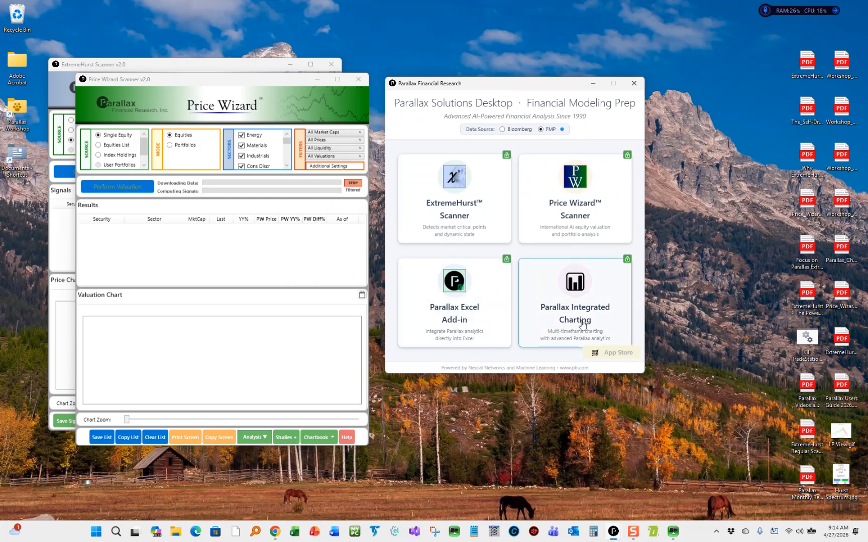
# Open Parallax Integrated Charting, move its window clear of the launcher, and minimize it.
pyautogui.click(590, 296)
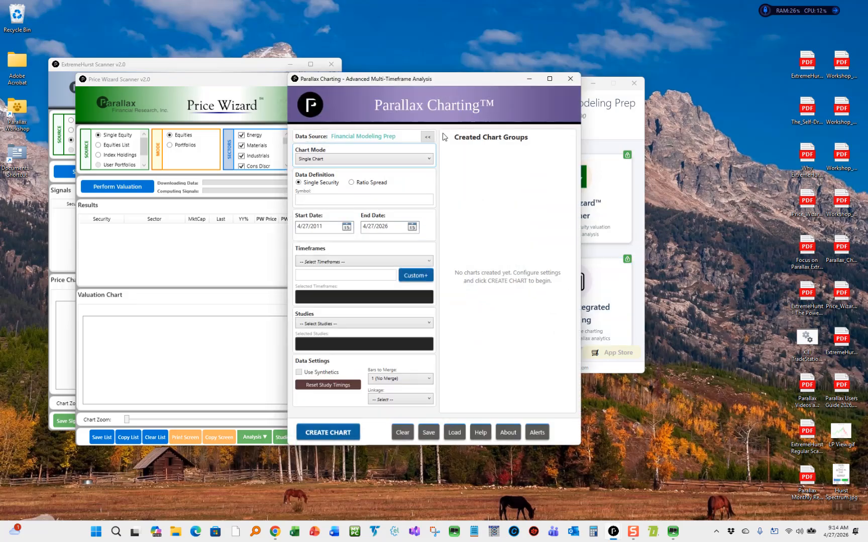
pyautogui.moveTo(446, 83); pyautogui.dragTo(279, 97)
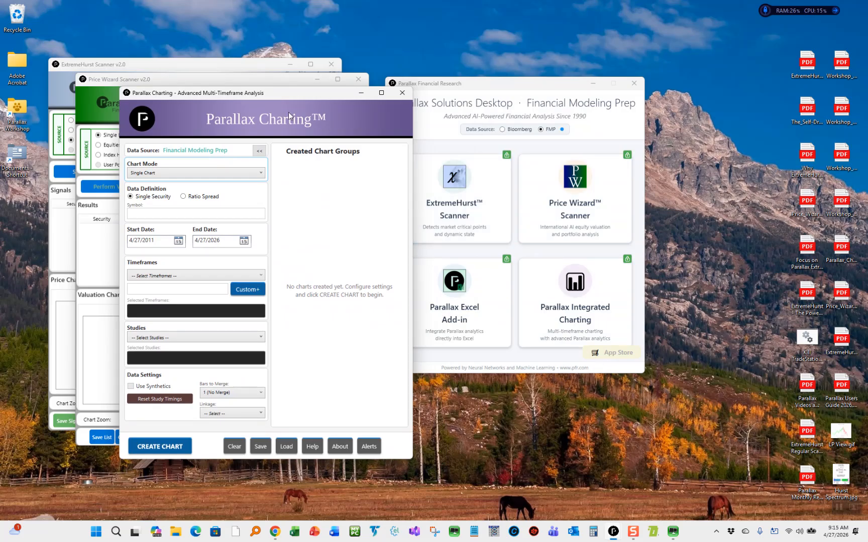
pyautogui.click(361, 93)
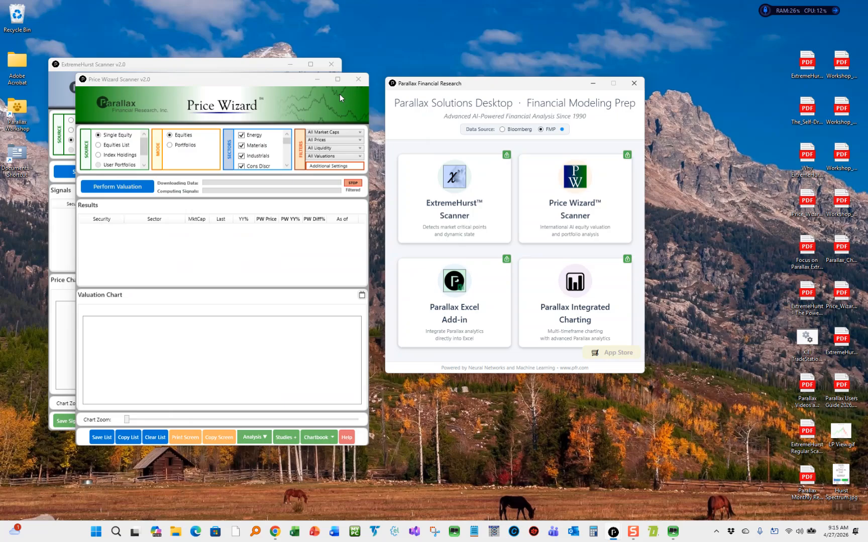
# Minimize the Price Wizard Scanner and bring the ExtremeHurst Scanner to the front, repositioning its window.
pyautogui.click(317, 80)
pyautogui.click(227, 66)
pyautogui.moveTo(206, 68); pyautogui.dragTo(227, 56)
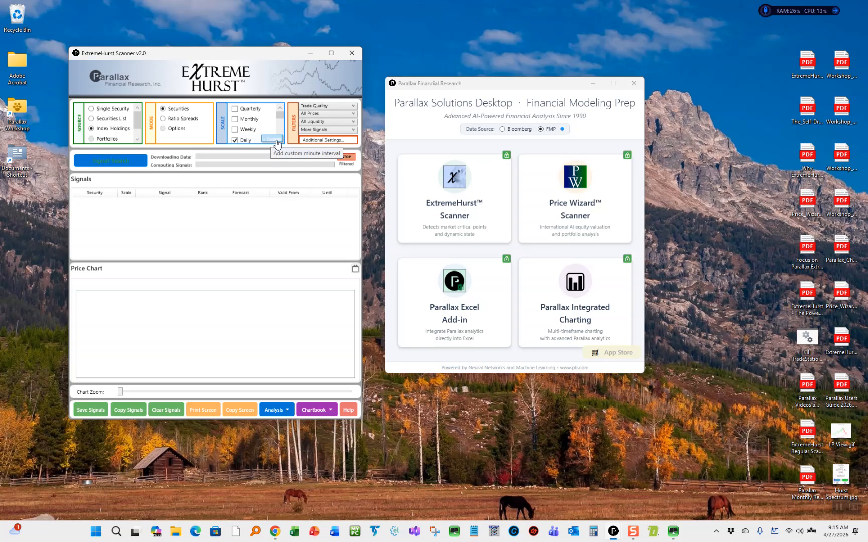
# Add a custom 78-minute interval to the ExtremeHurst Scanner's scale list.
pyautogui.moveTo(281, 116)
pyautogui.mouseDown()
pyautogui.moveTo(283, 137)
pyautogui.moveTo(293, 114)
pyautogui.mouseUp()
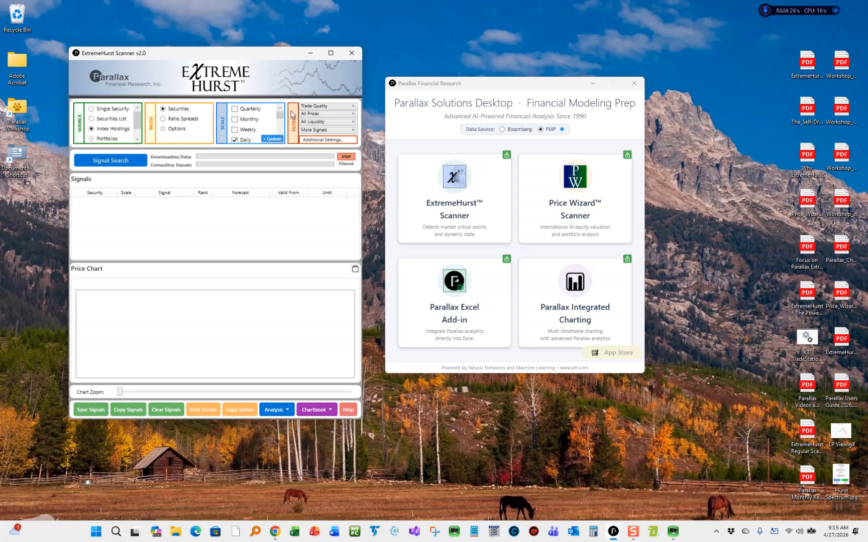
pyautogui.click(274, 145)
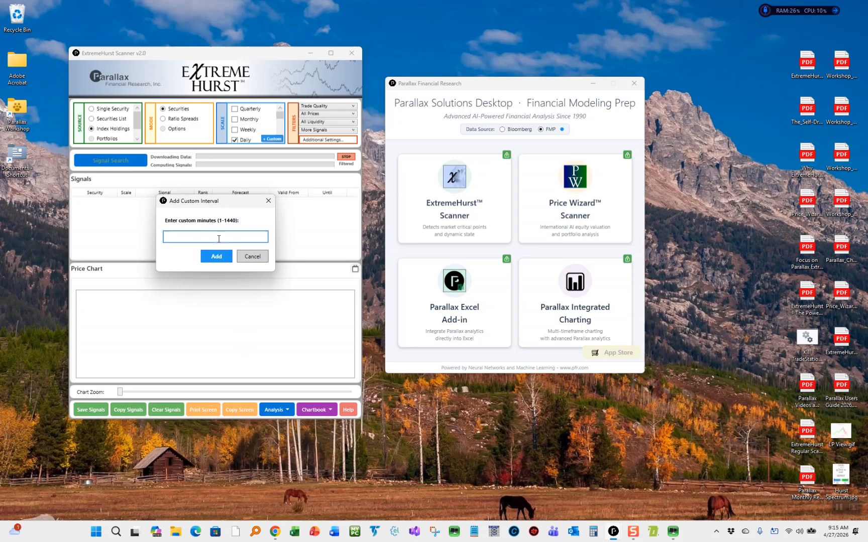
pyautogui.write('78')
pyautogui.click(221, 256)
pyautogui.click(472, 297)
pyautogui.moveTo(279, 115); pyautogui.dragTo(279, 133)
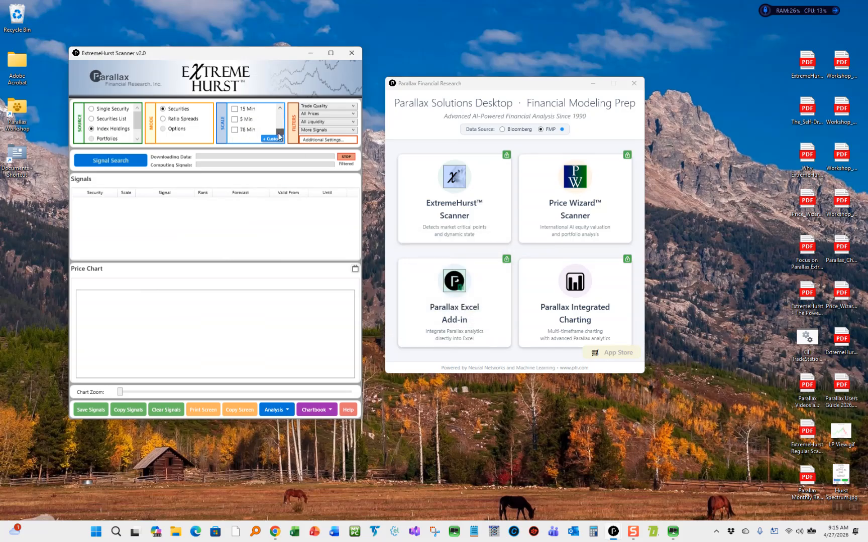
pyautogui.click(234, 131)
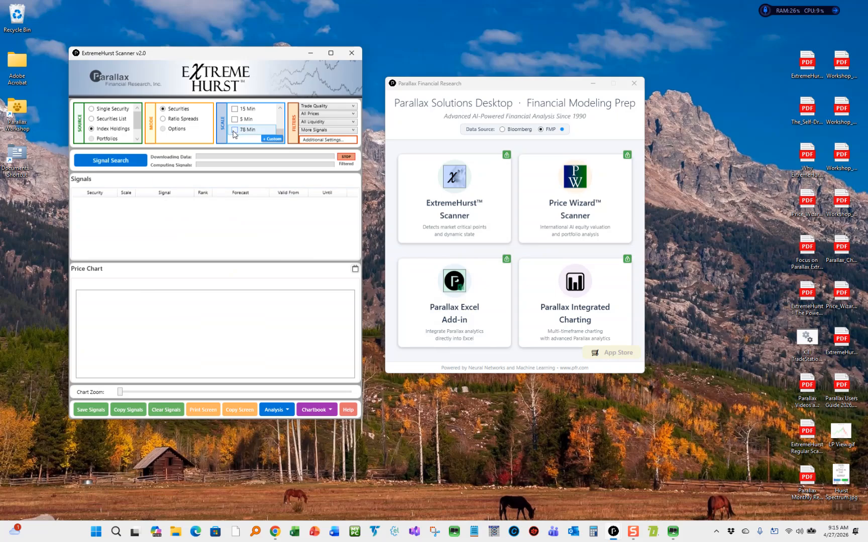
pyautogui.moveTo(280, 132); pyautogui.dragTo(284, 114)
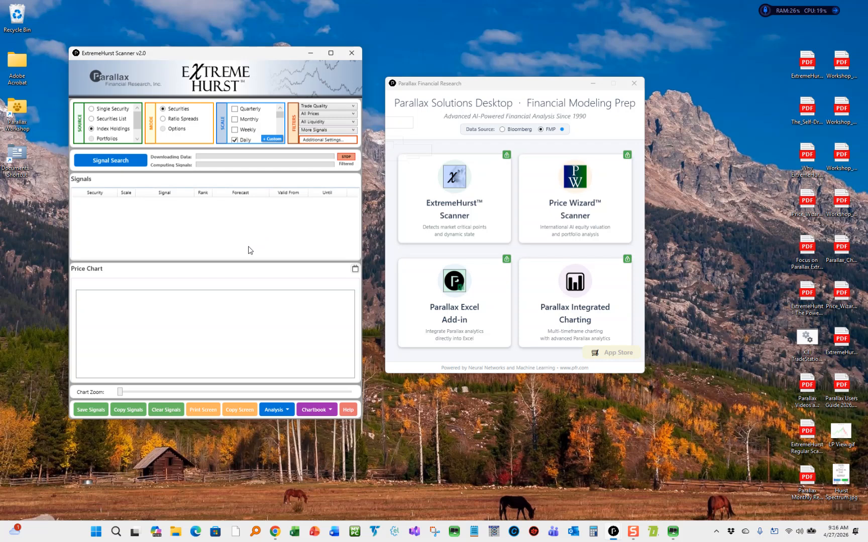
# Run a daily-scale signal search on the holdings of the index "indu".
pyautogui.click(110, 162)
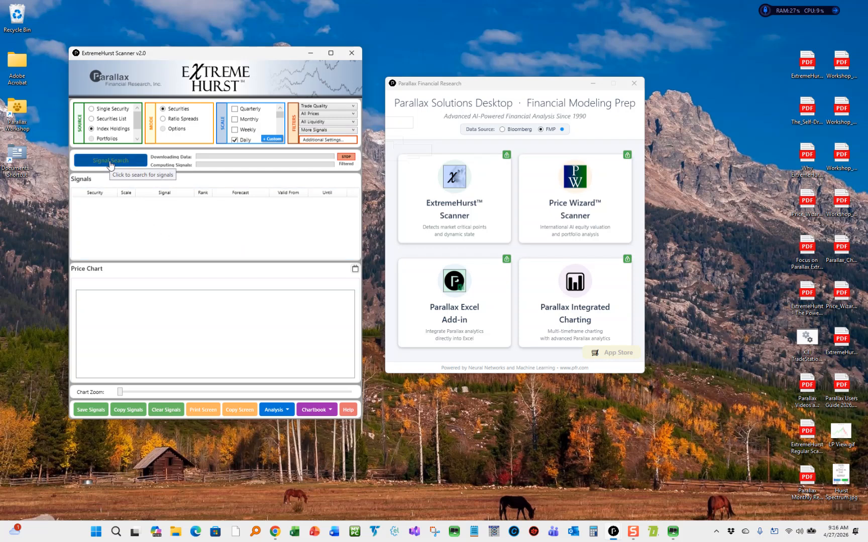
pyautogui.click(110, 163)
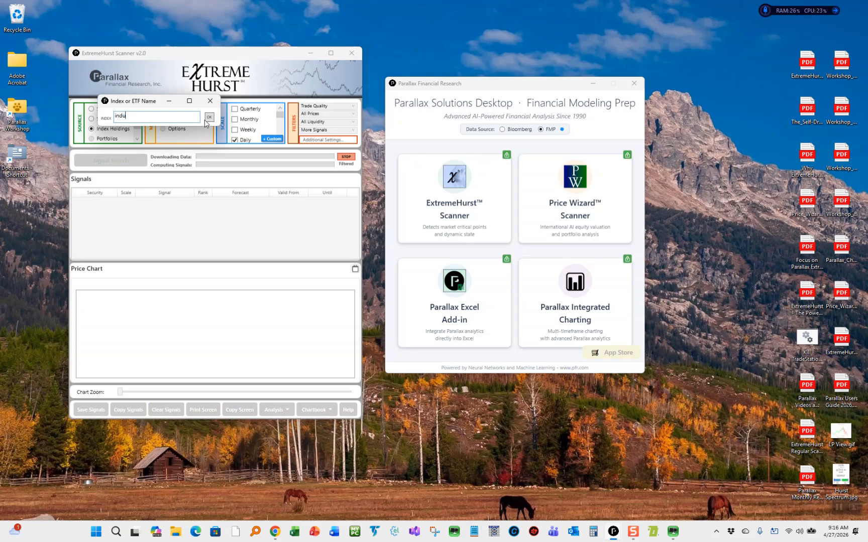
pyautogui.click(209, 119)
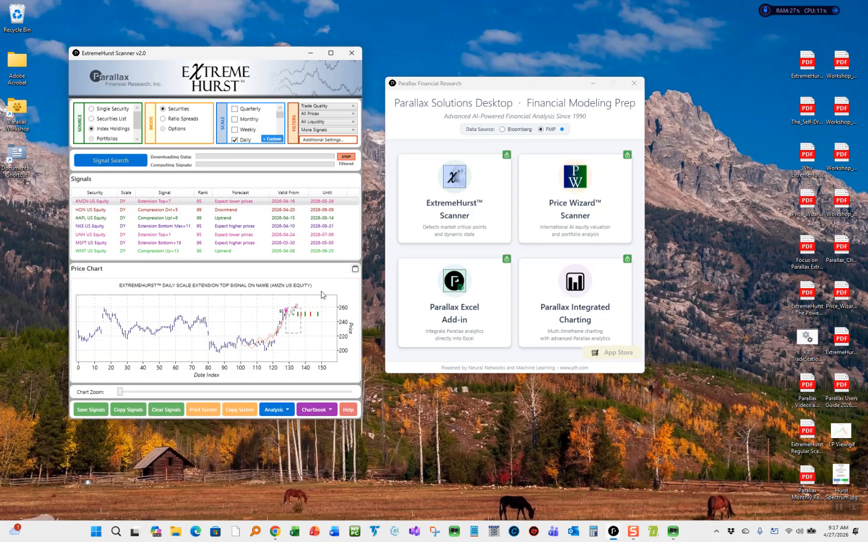
# Examine the AMZN signal chart in an enlarged window and by zooming in on its most recent bars, and reset the zoom.
pyautogui.click(355, 271)
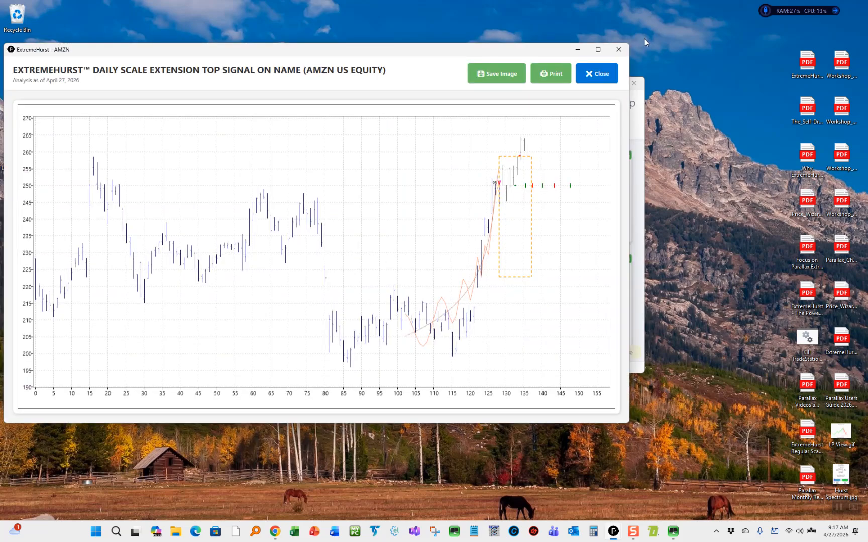
pyautogui.click(622, 51)
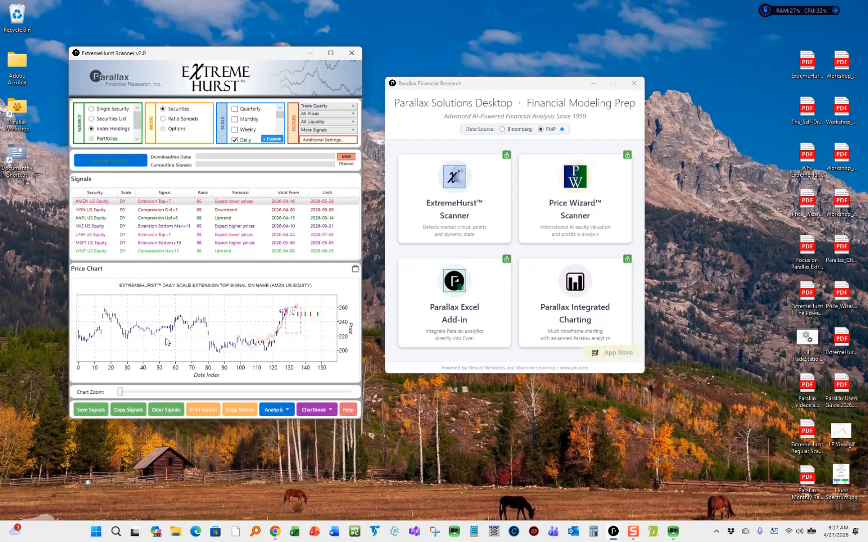
pyautogui.moveTo(120, 392); pyautogui.dragTo(258, 392)
pyautogui.moveTo(351, 296); pyautogui.dragTo(354, 328)
pyautogui.click(318, 379)
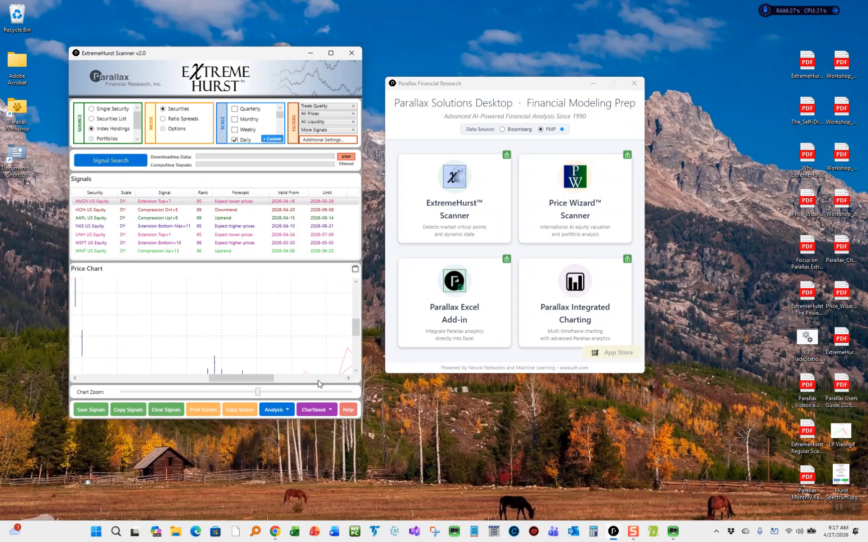
pyautogui.moveTo(360, 331); pyautogui.dragTo(365, 315)
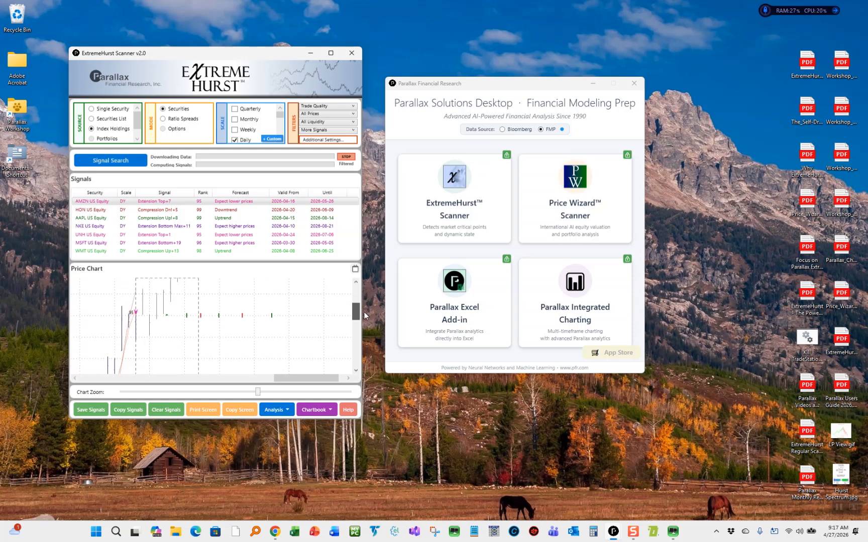
pyautogui.moveTo(260, 391); pyautogui.dragTo(105, 391)
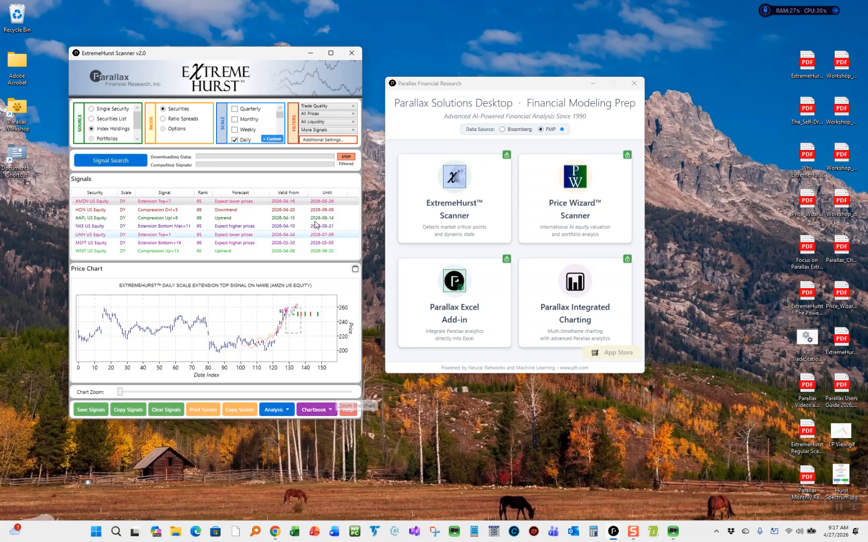
pyautogui.click(312, 141)
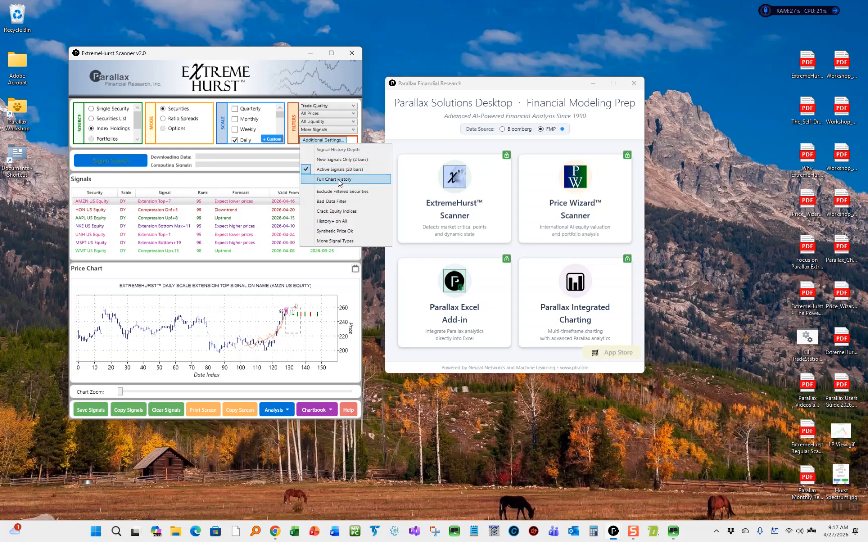
pyautogui.click(328, 179)
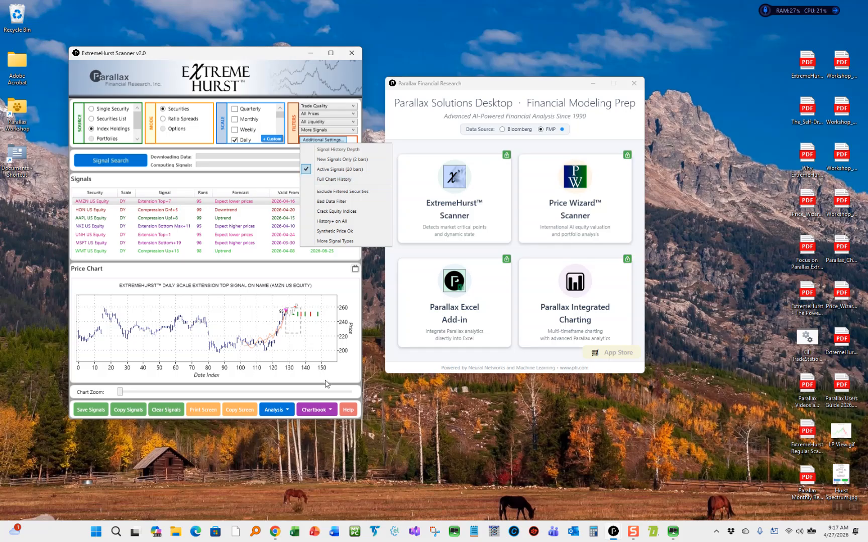
# Build an automatic chartbook from the scanned signals, clearing the existing chartbook first.
pyautogui.click(325, 414)
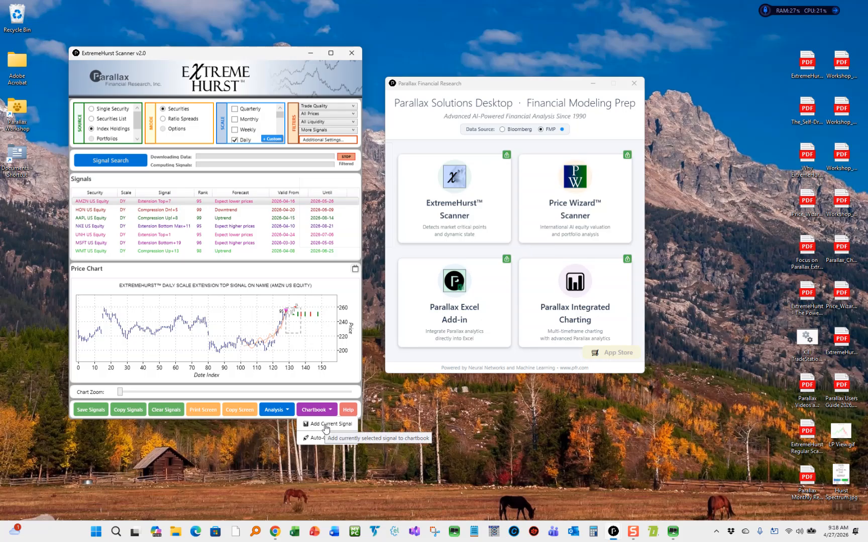
pyautogui.click(317, 440)
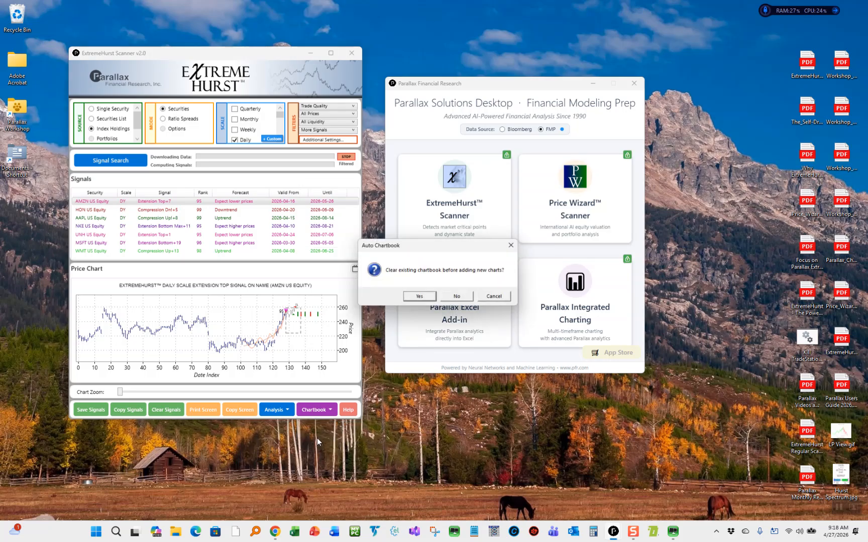
pyautogui.click(419, 298)
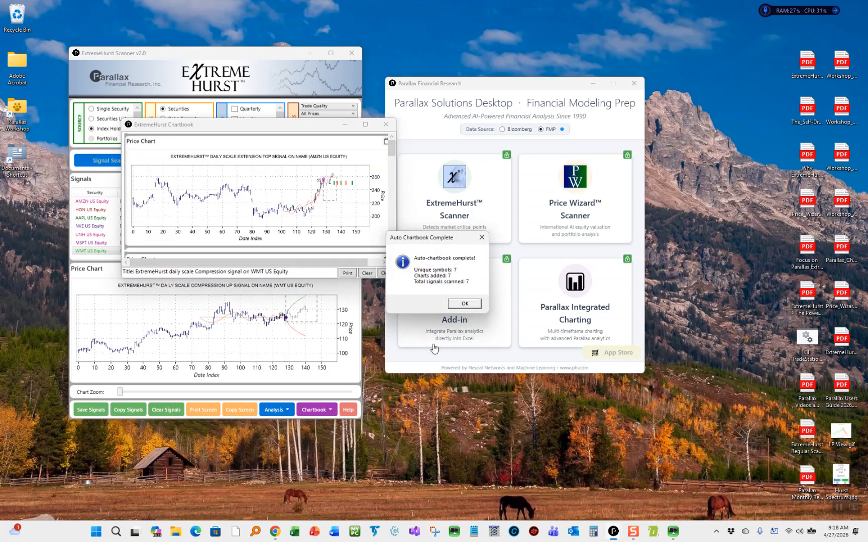
pyautogui.click(464, 305)
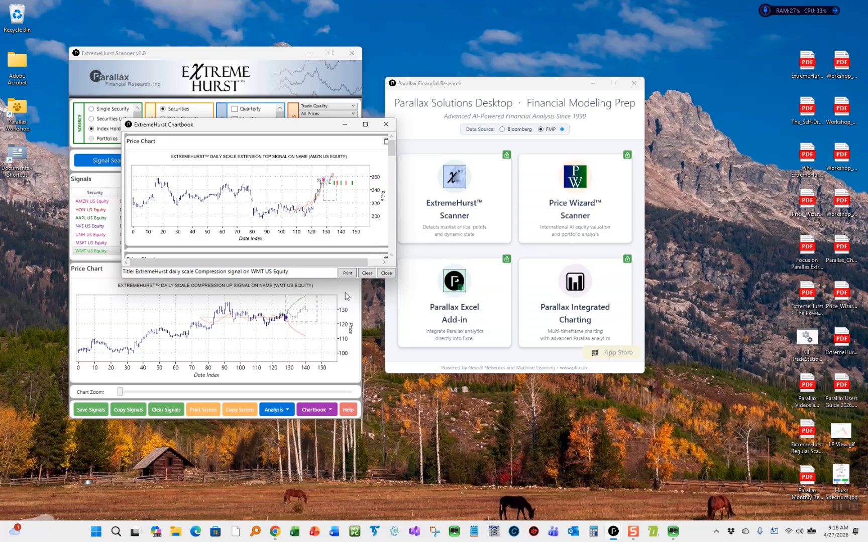
# Print the chartbook with Microsoft Print to PDF, overwriting test.pdf in Documents, and close the chartbook.
pyautogui.click(346, 274)
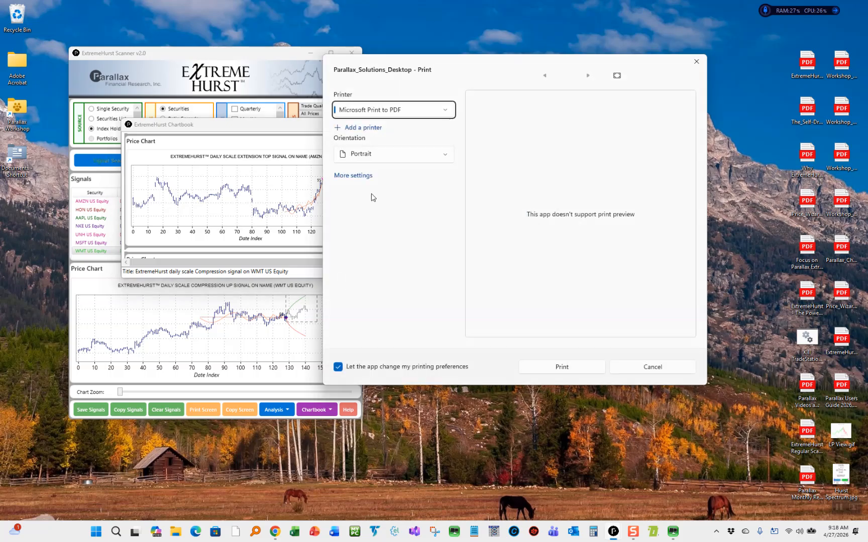
pyautogui.click(571, 369)
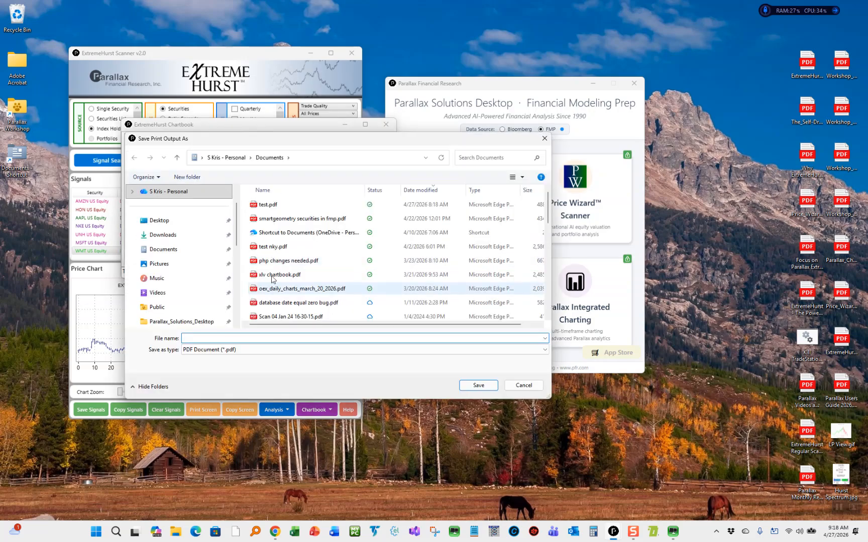
pyautogui.click(272, 205)
pyautogui.click(477, 385)
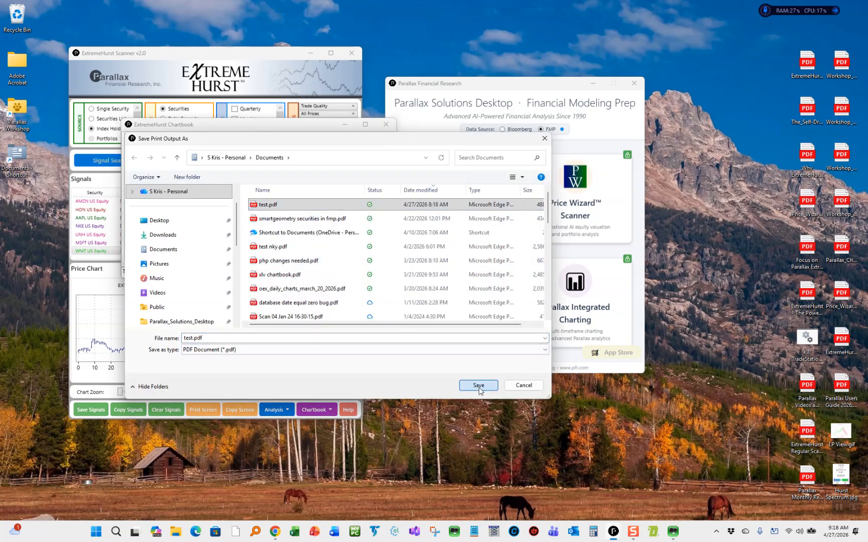
pyautogui.click(455, 265)
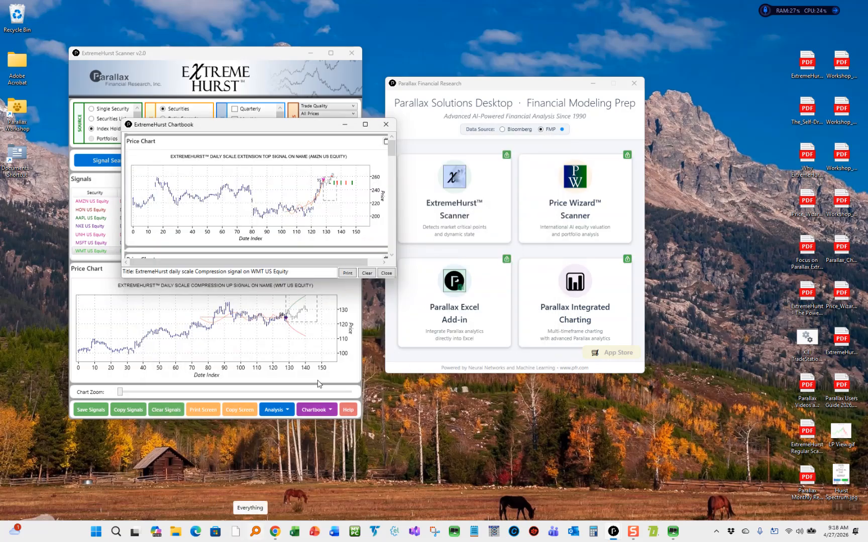
pyautogui.click(389, 272)
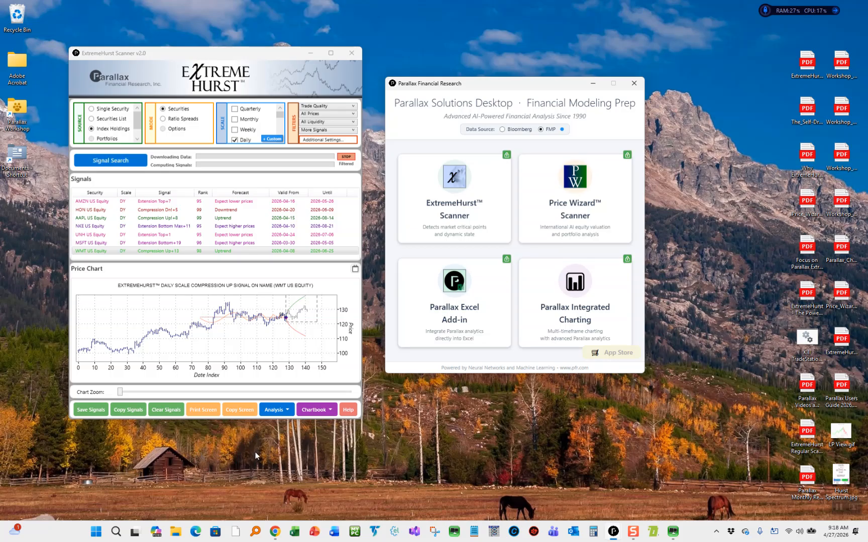
# Run a Macro Analysis on the INDU holdings and move its window over the scanner.
pyautogui.click(290, 413)
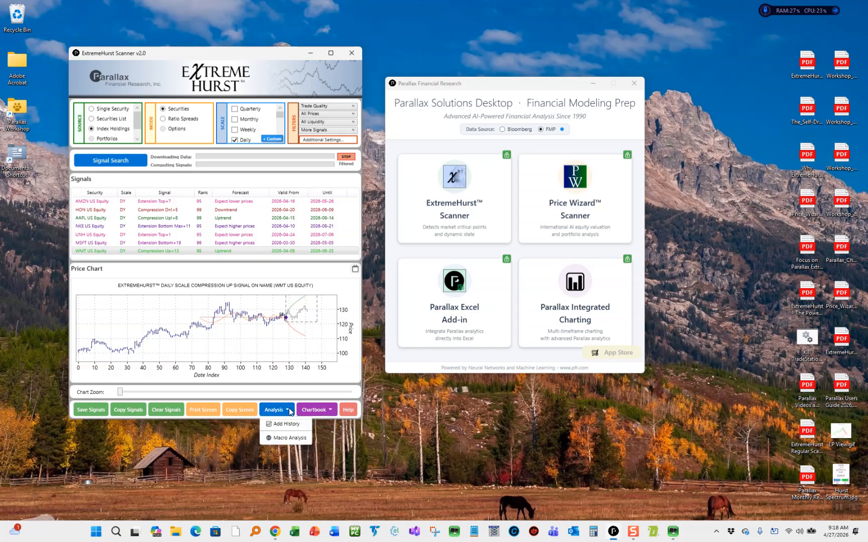
pyautogui.click(287, 440)
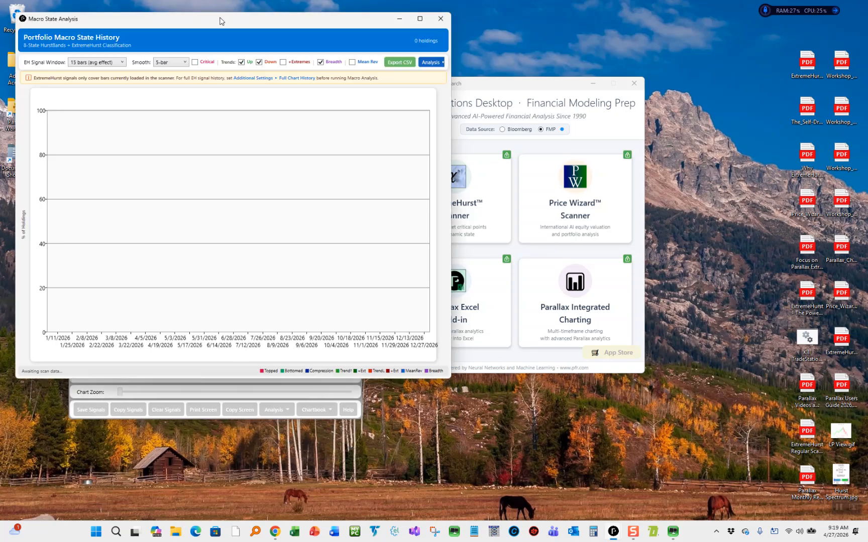
pyautogui.moveTo(219, 22); pyautogui.dragTo(333, 124)
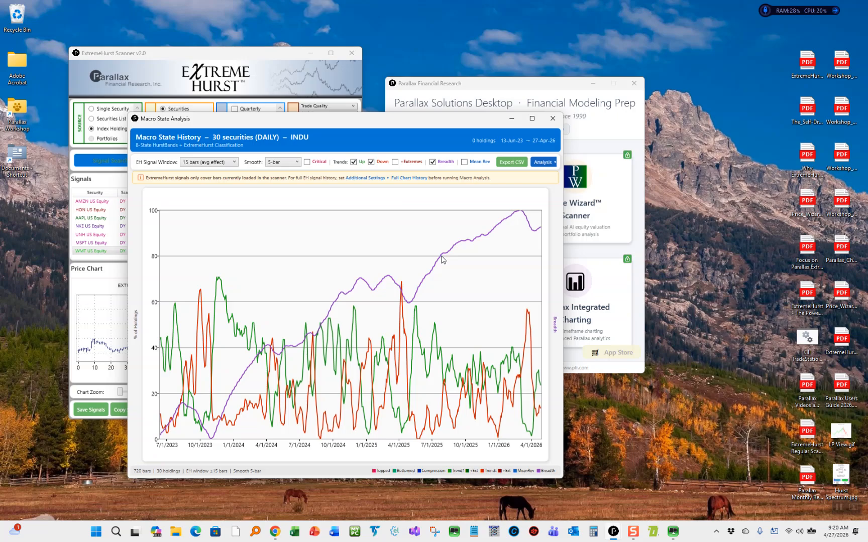
# Examine the Mean Rev line and the written analysis of the macro state history, and close the Macro State Analysis window.
pyautogui.click(464, 162)
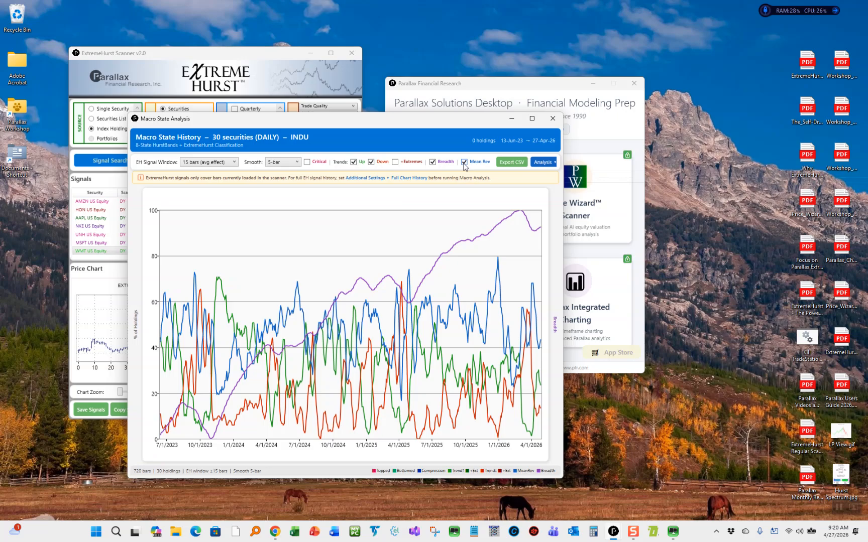
pyautogui.click(464, 162)
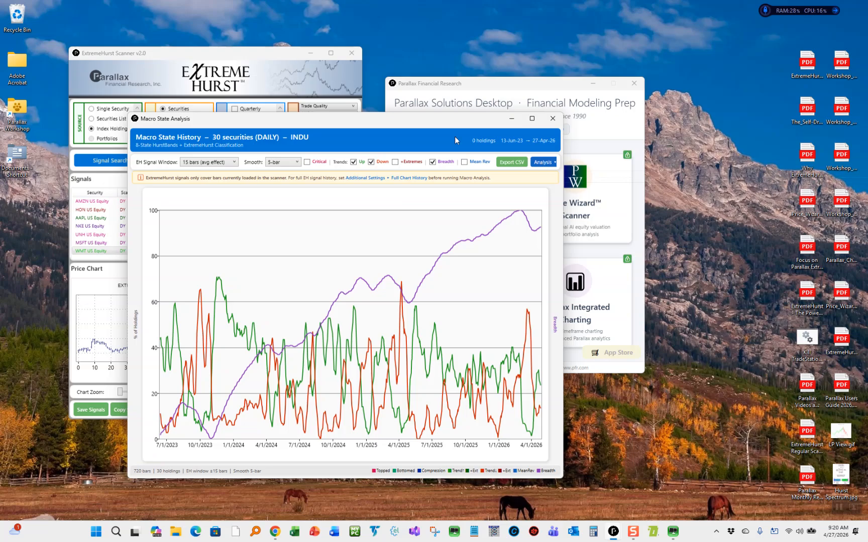
pyautogui.moveTo(411, 125); pyautogui.dragTo(422, 59)
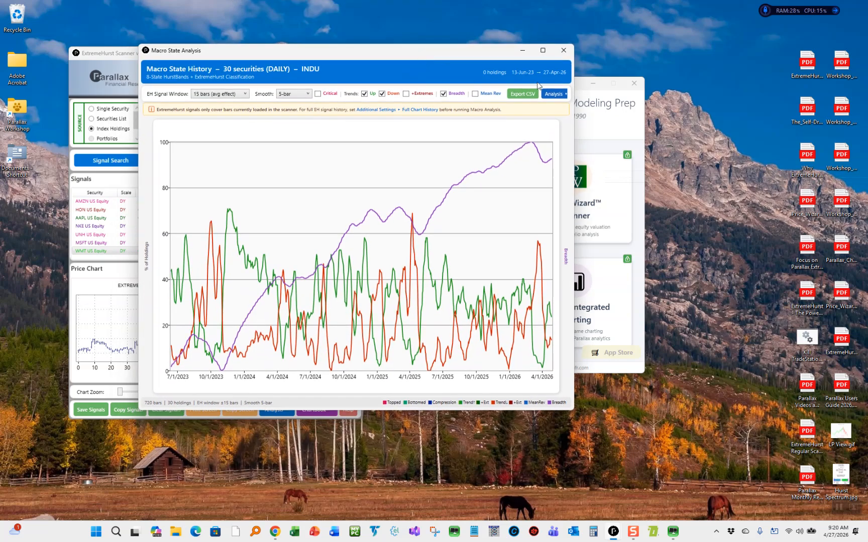
pyautogui.click(553, 95)
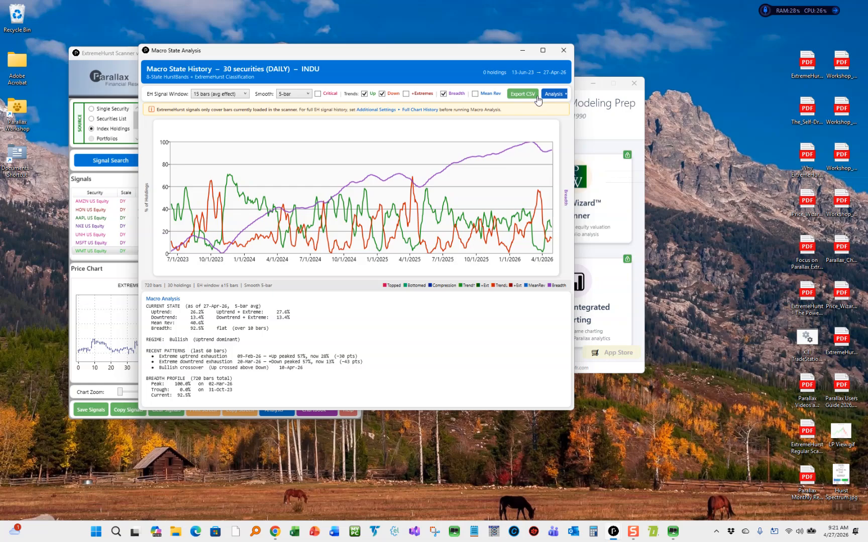
pyautogui.click(562, 51)
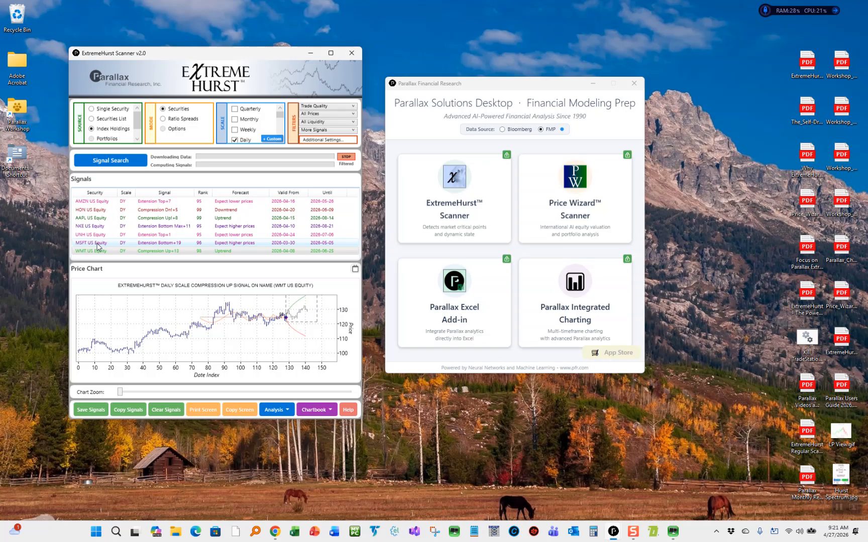
# Display the Parallax Time Grid Charts for the HON US Equity signal.
pyautogui.click(92, 213)
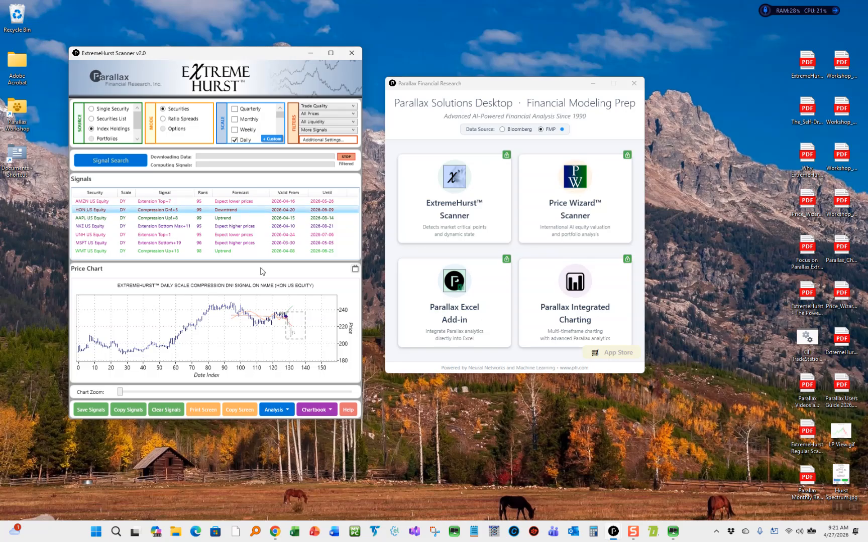
pyautogui.rightClick(86, 212)
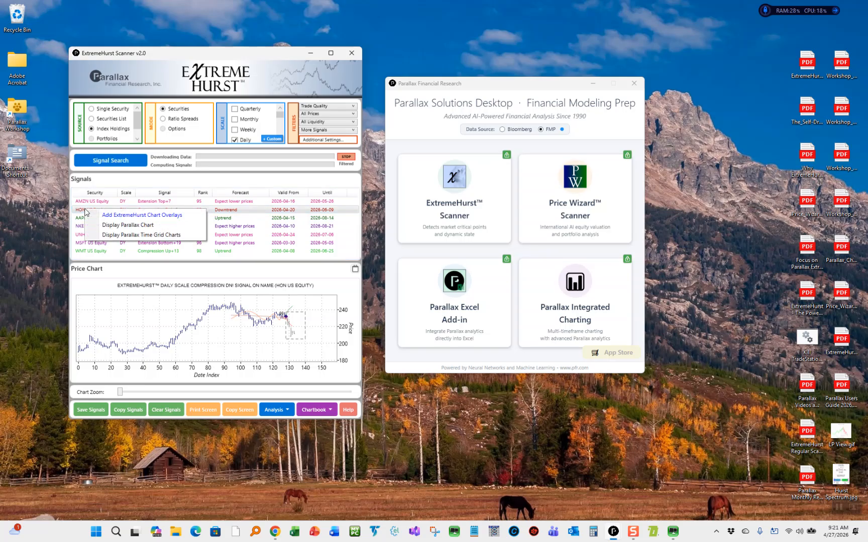
pyautogui.click(135, 235)
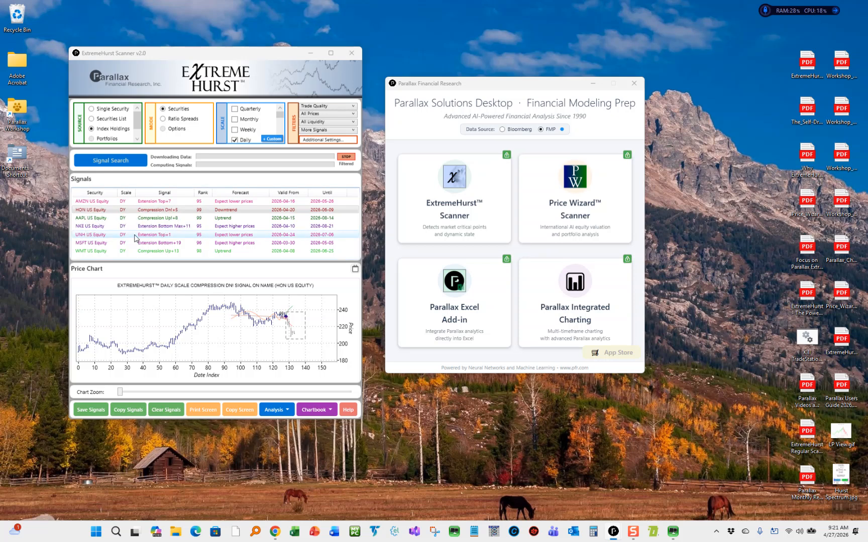
pyautogui.click(611, 301)
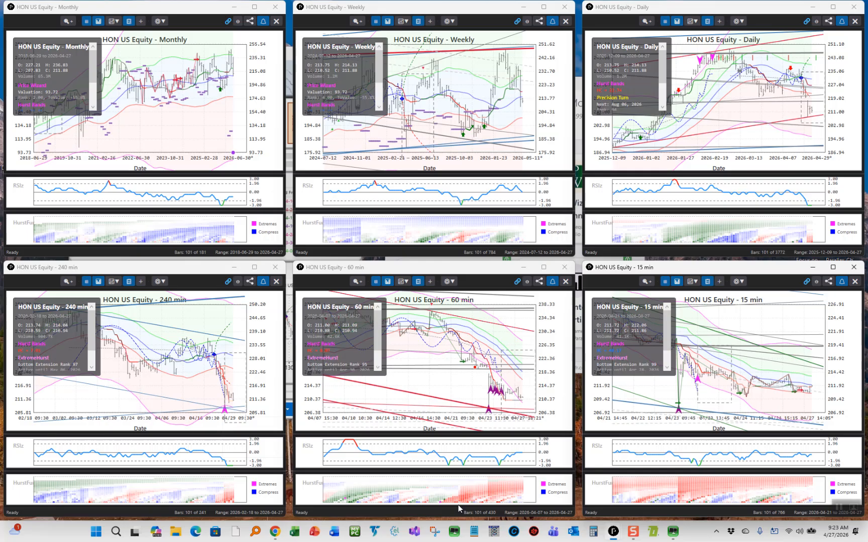
# Save the HON chart group from the Parallax Charting window as "HON US Equity × 6 timeframes.pxgroup" in Documents, and minimize that window.
pyautogui.moveTo(612, 535)
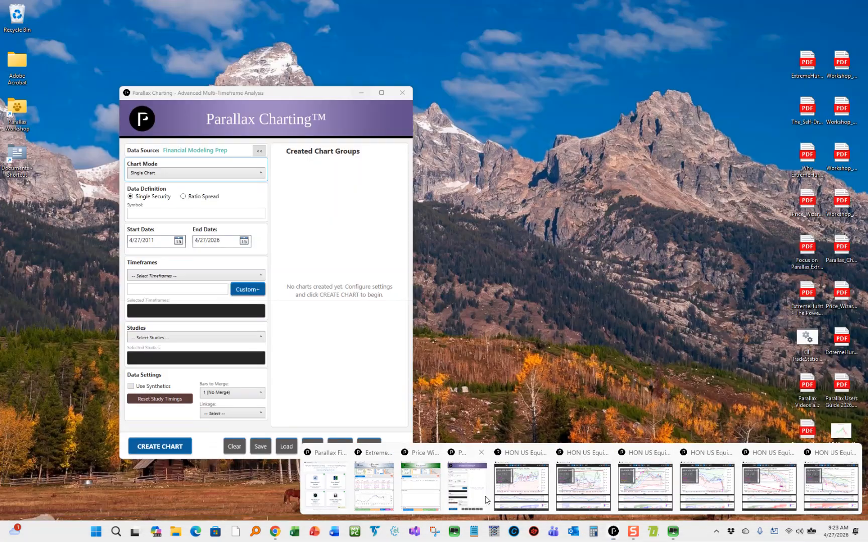
pyautogui.click(476, 482)
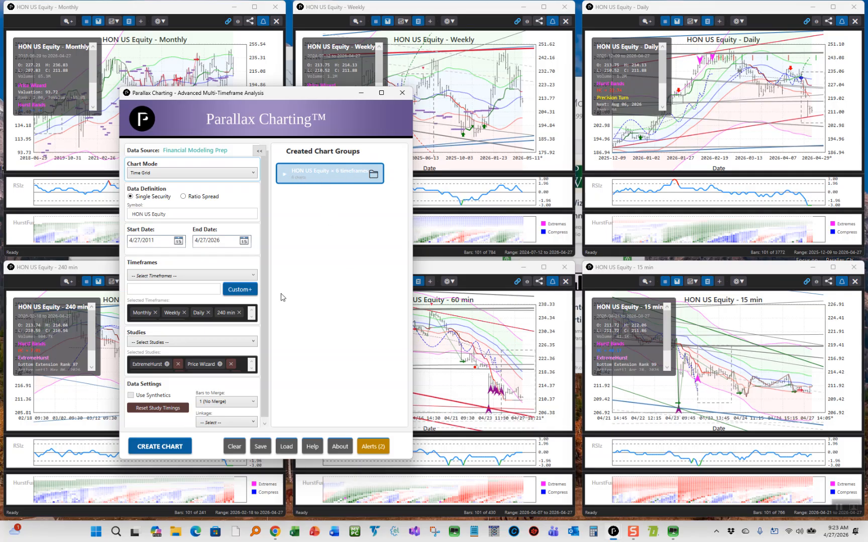
pyautogui.click(261, 447)
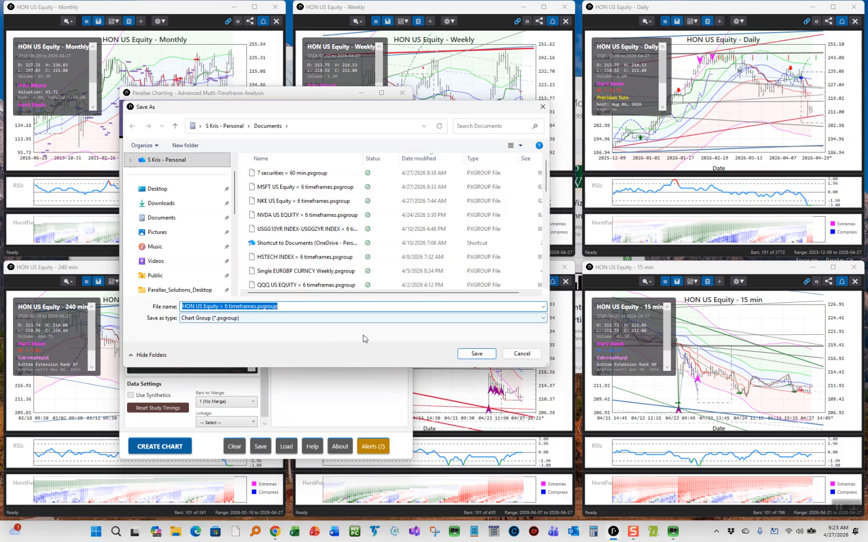
pyautogui.click(475, 296)
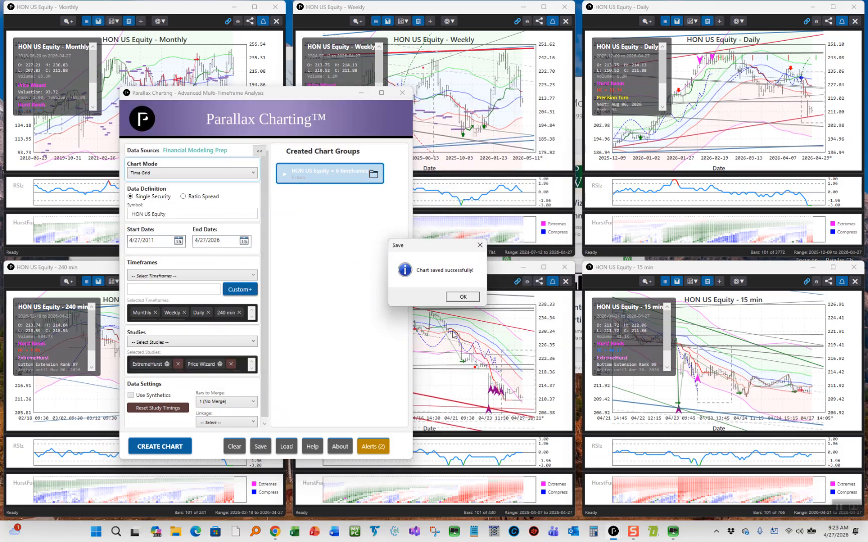
pyautogui.click(462, 297)
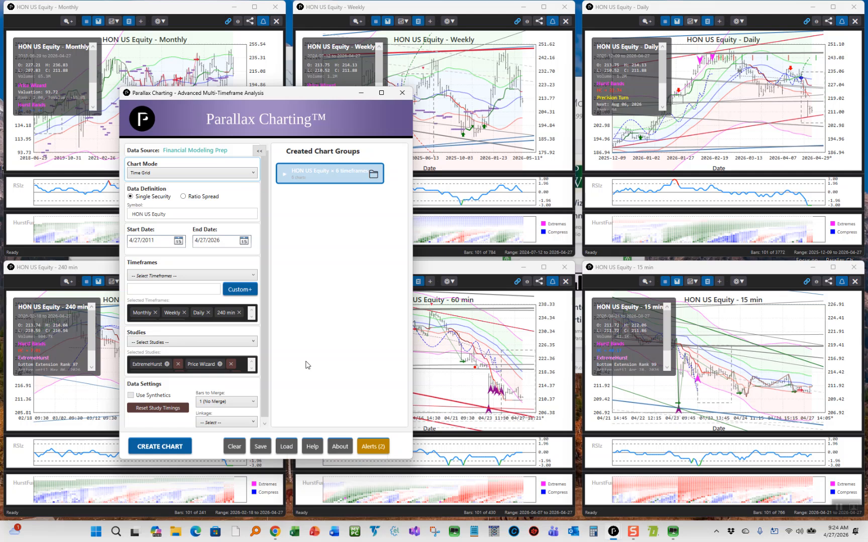
pyautogui.click(361, 93)
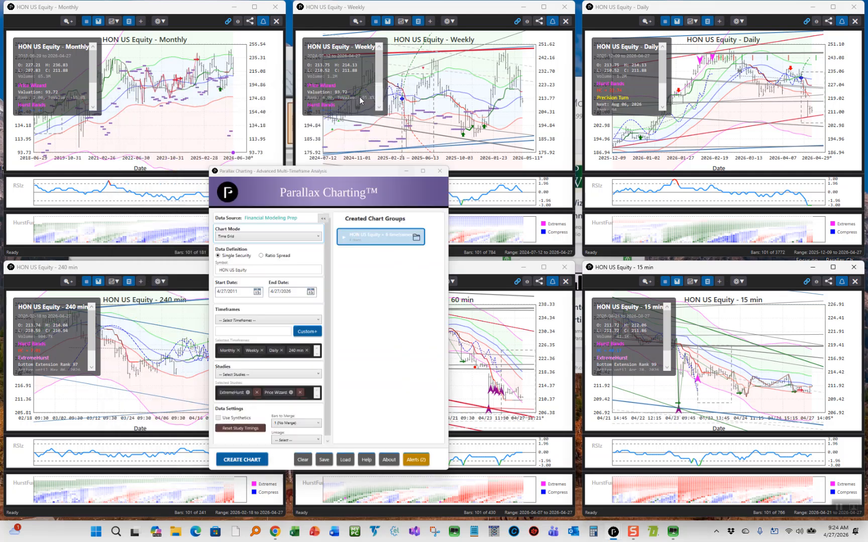
# Review the monthly HON chart's data settings, including group linkage and auto refresh, and leave without updating the chart.
pyautogui.click(163, 24)
pyautogui.click(167, 99)
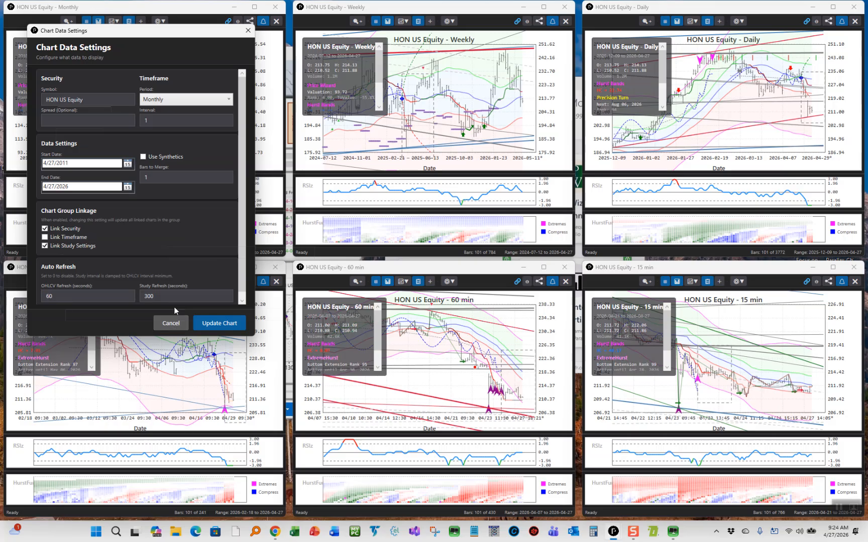
pyautogui.click(172, 324)
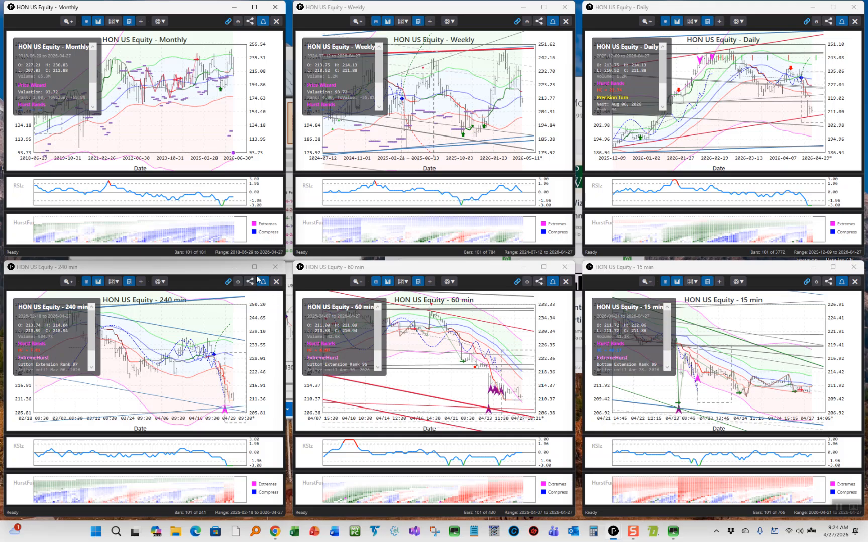
# Examine the HON 240-minute chart in a maximized window, with a wider price range and earlier bars back to January in view.
pyautogui.click(254, 270)
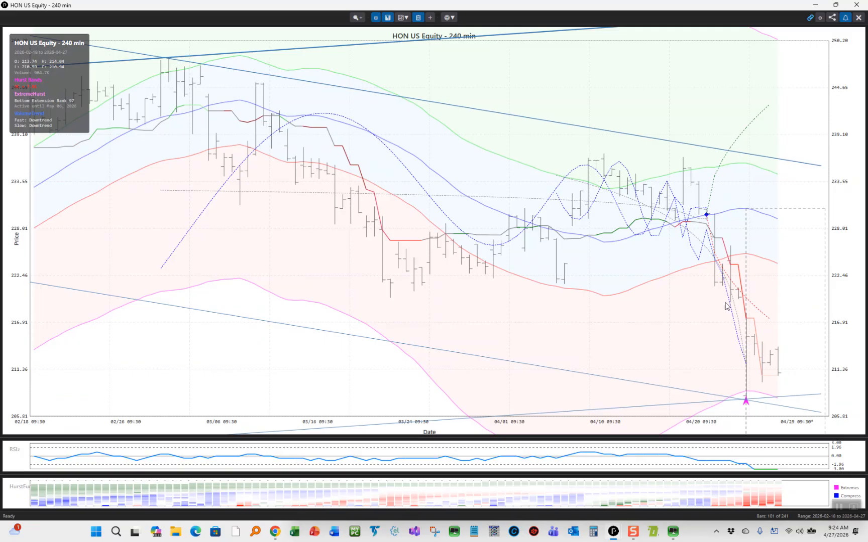
pyautogui.moveTo(858, 280); pyautogui.dragTo(856, 235)
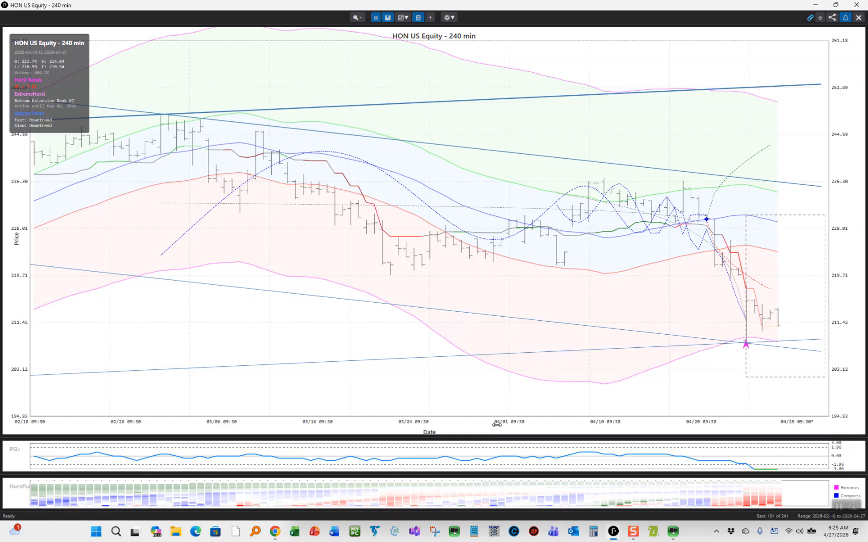
pyautogui.moveTo(510, 424); pyautogui.dragTo(550, 427)
pyautogui.moveTo(474, 422); pyautogui.dragTo(544, 424)
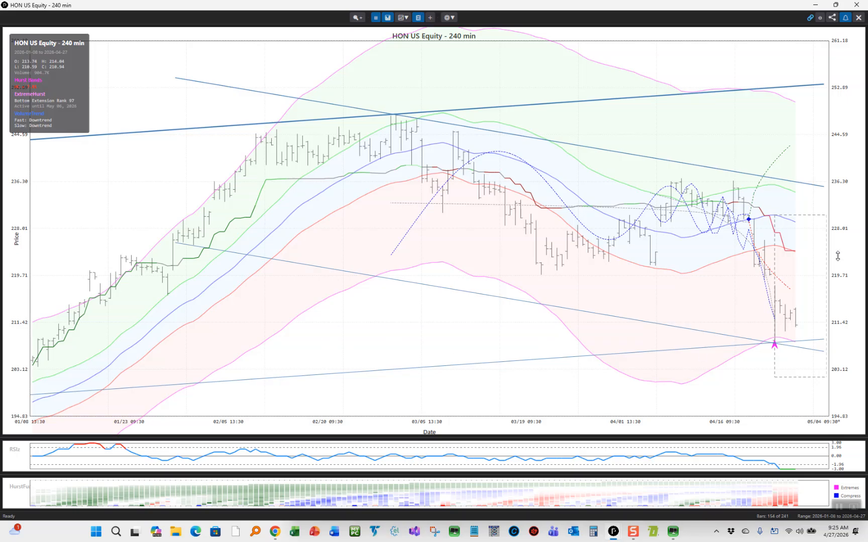
pyautogui.moveTo(839, 256); pyautogui.dragTo(844, 217)
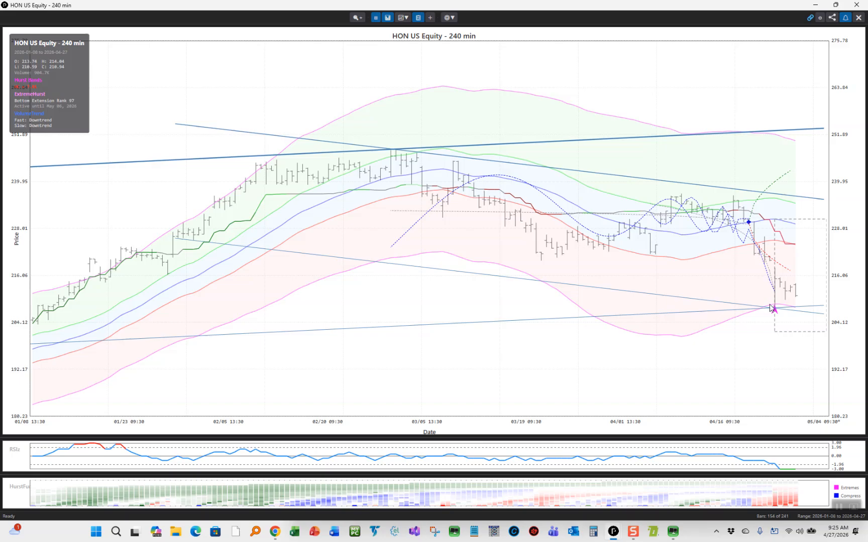
# Zoom in on the April bars around the latest signal in the HON 240-minute chart, and reset the zoom.
pyautogui.click(356, 18)
pyautogui.moveTo(649, 183); pyautogui.dragTo(806, 342)
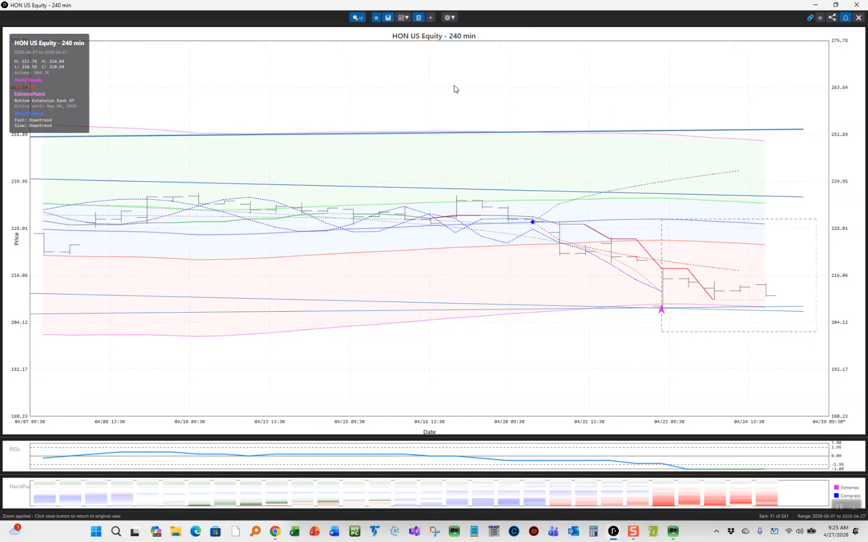
pyautogui.click(357, 18)
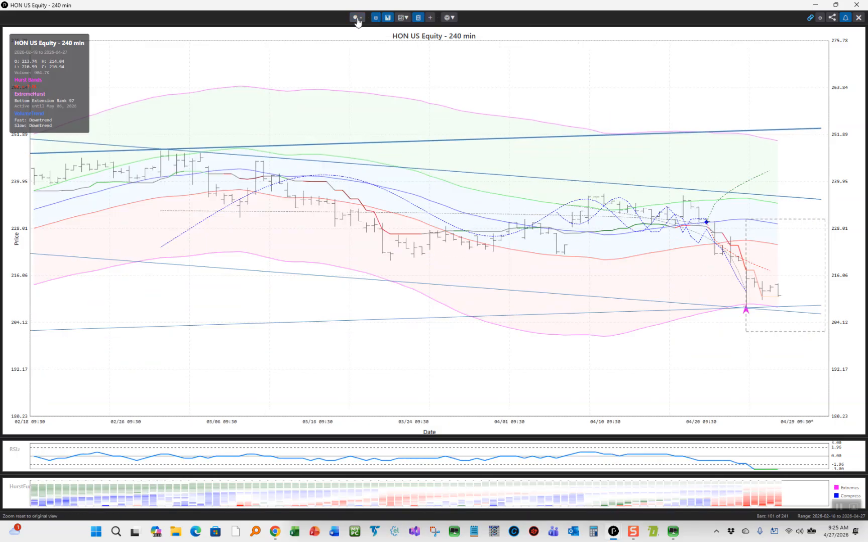
# Preview the 240-minute chart with candlesticks and with the Volume pane, restoring the original bar style and hiding Volume again.
pyautogui.click(388, 19)
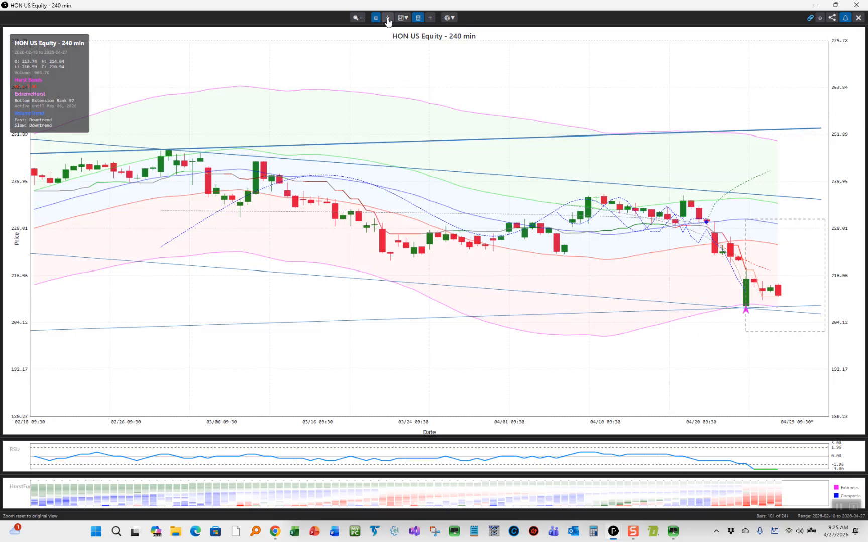
pyautogui.click(387, 19)
pyautogui.click(402, 18)
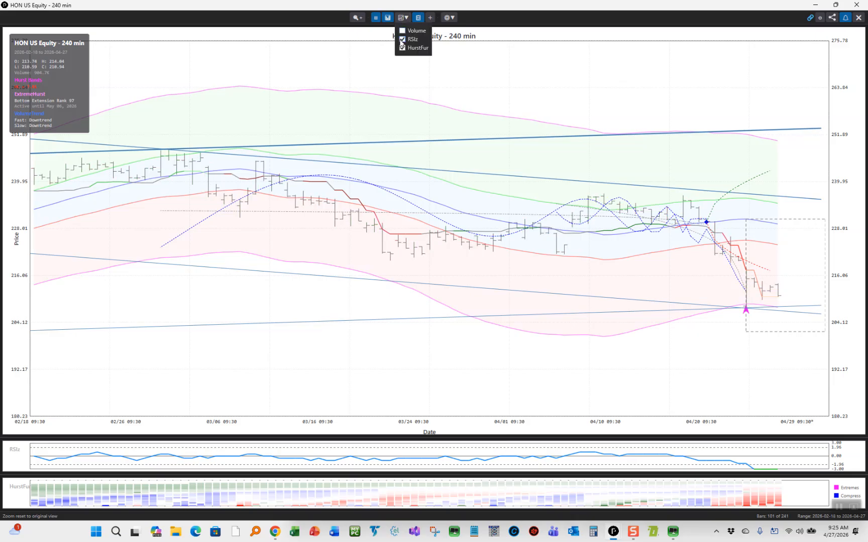
pyautogui.click(404, 32)
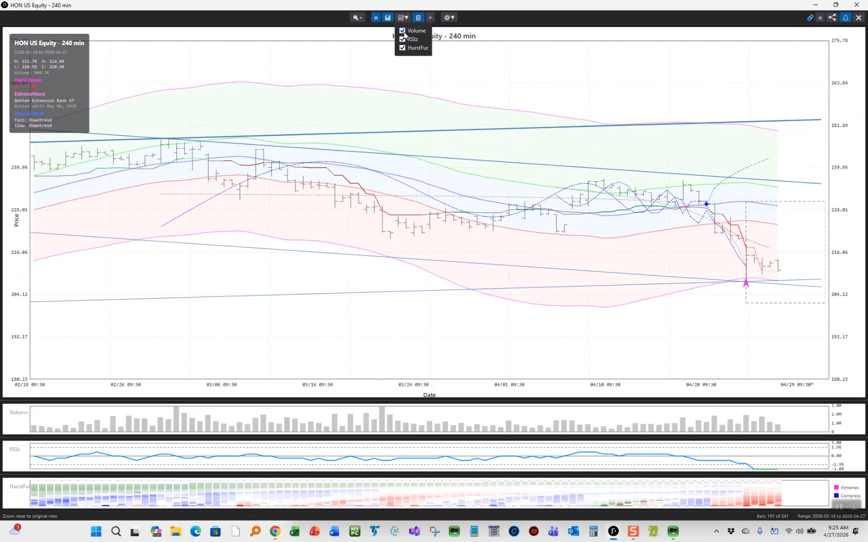
pyautogui.click(404, 33)
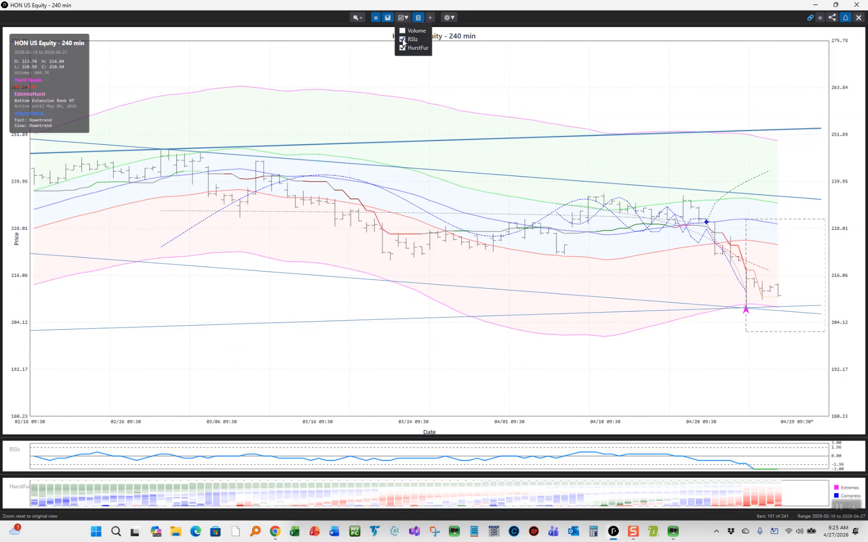
# Hide the RSIz and HurstFur panes below the HON 240-minute price chart.
pyautogui.click(402, 40)
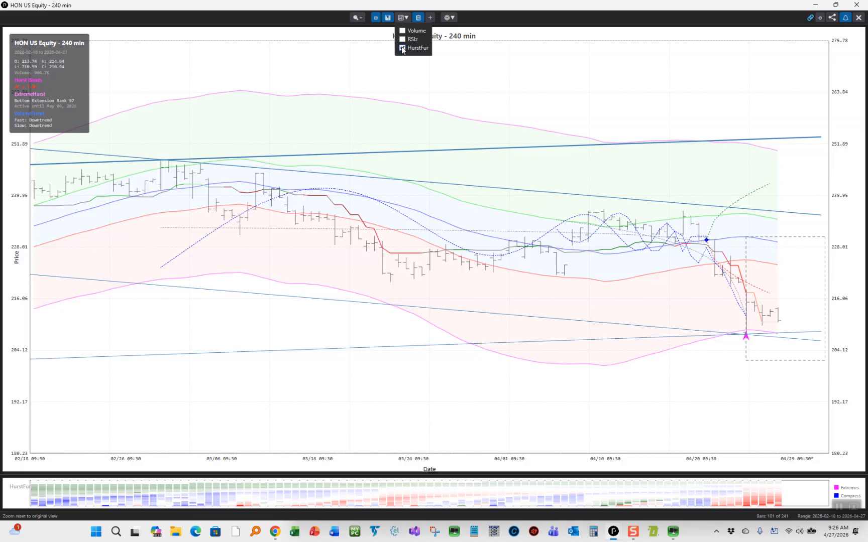
pyautogui.click(402, 39)
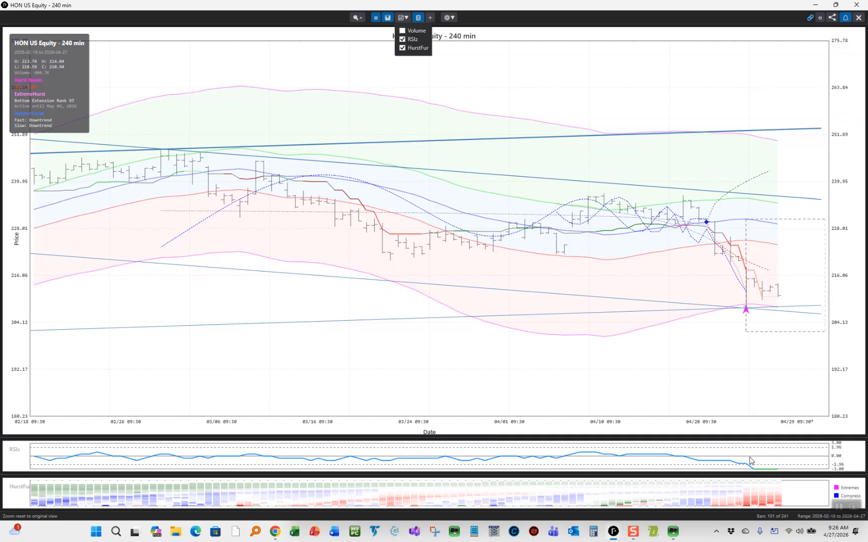
pyautogui.click(402, 40)
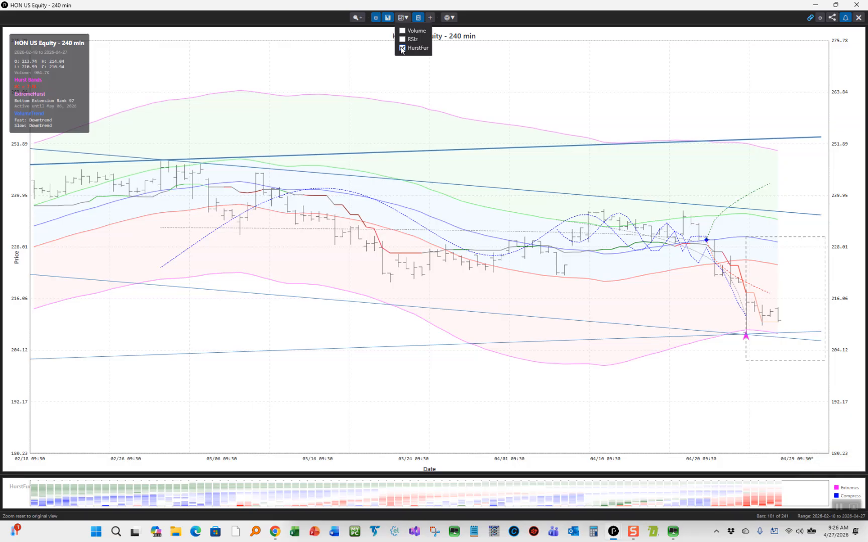
pyautogui.click(402, 49)
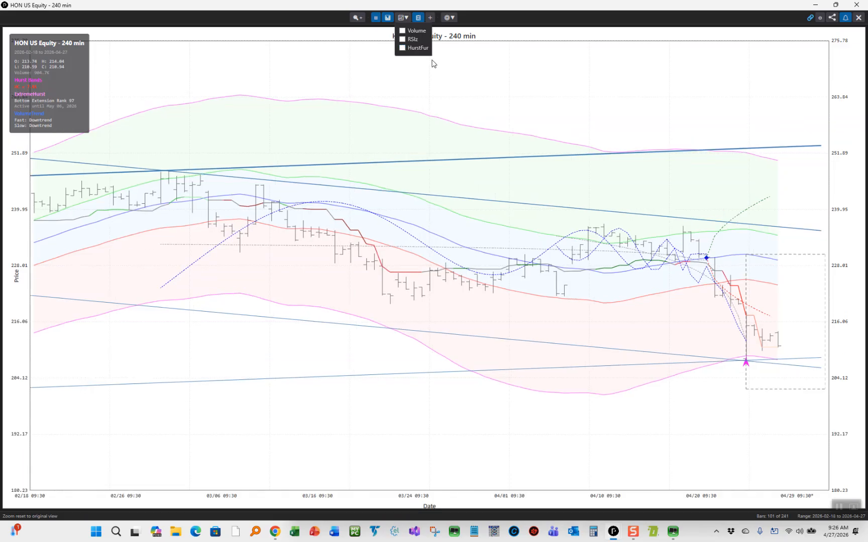
pyautogui.click(768, 392)
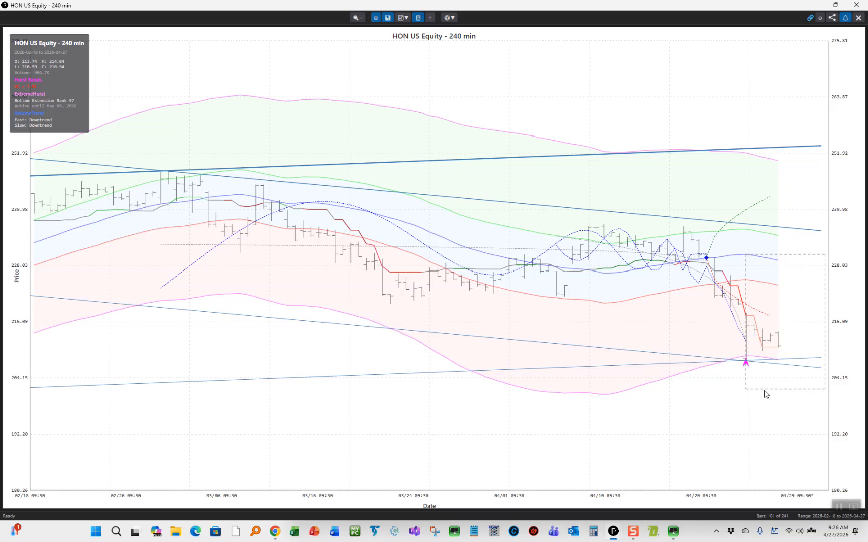
# Inspect the trade box's price targets, time stop and signal marker on the HON 240-minute chart.
pyautogui.moveTo(766, 394)
pyautogui.moveTo(786, 259)
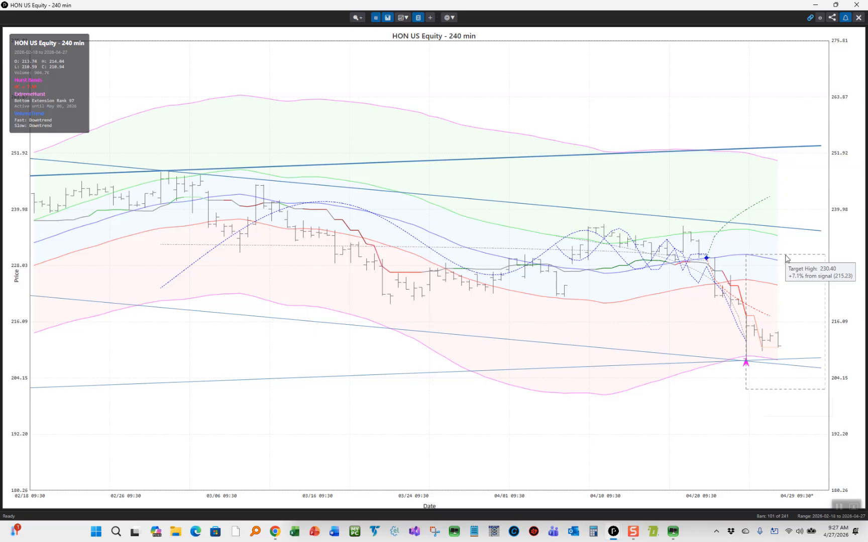
pyautogui.moveTo(826, 301)
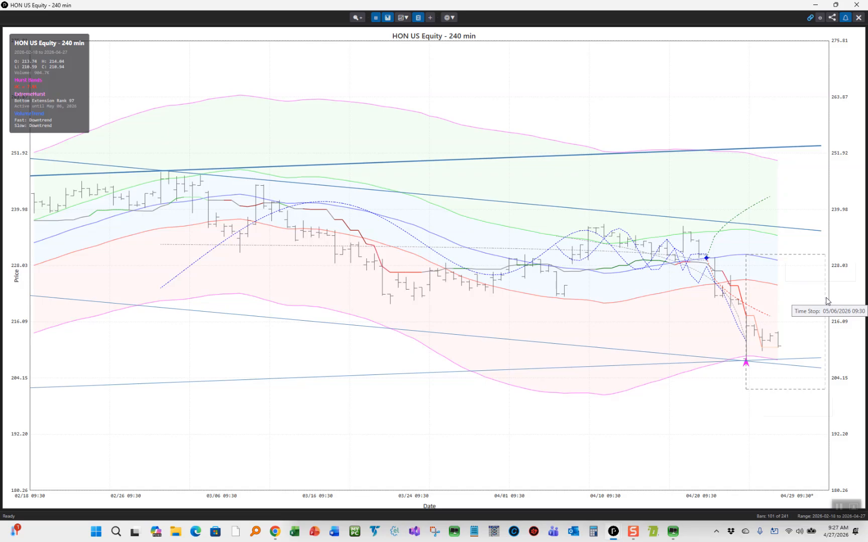
pyautogui.moveTo(747, 367)
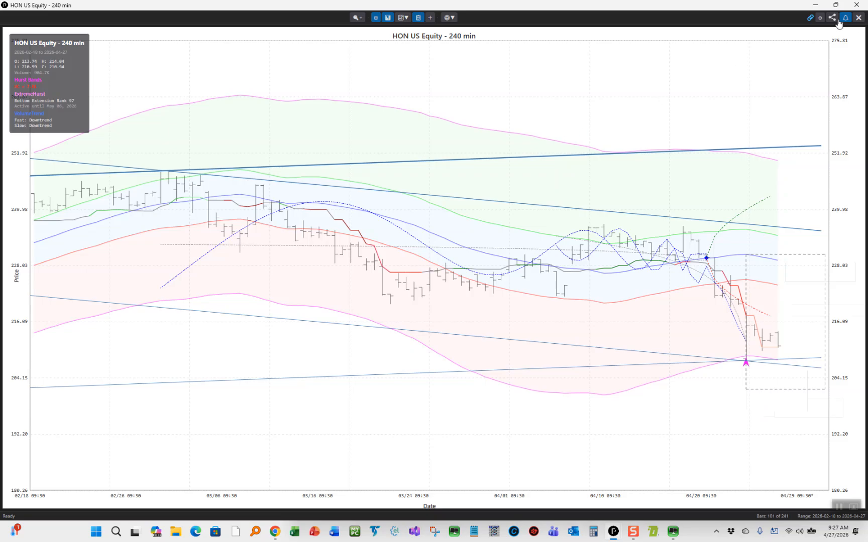
pyautogui.click(419, 21)
pyautogui.click(429, 18)
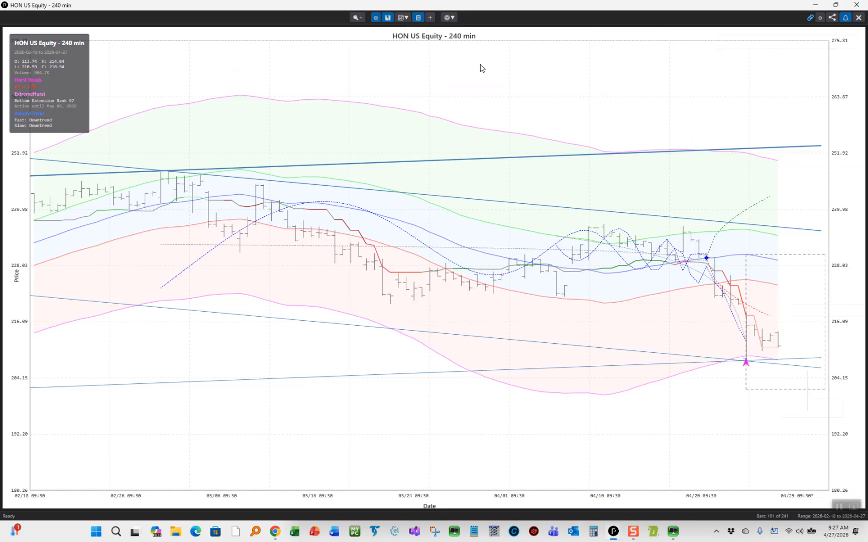
# Review the 240-minute chart's layout, bar style and grid settings, and leave without changing them.
pyautogui.click(450, 21)
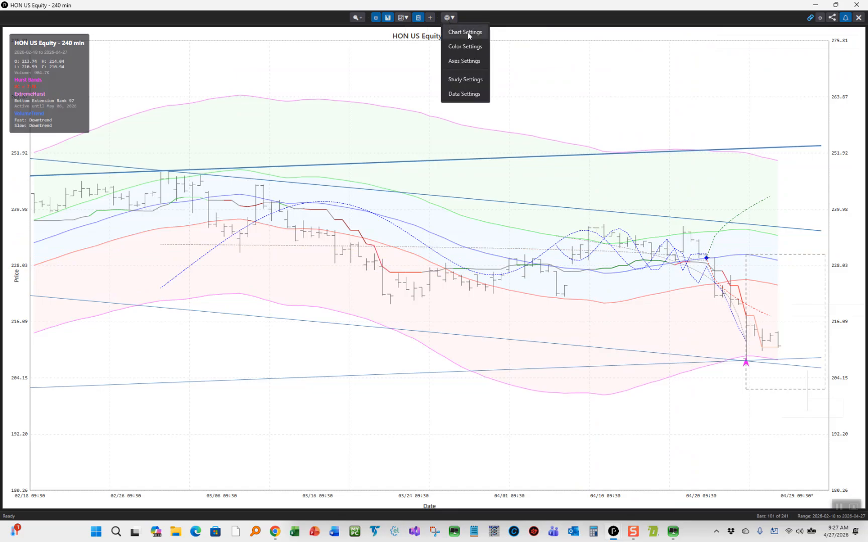
pyautogui.click(468, 32)
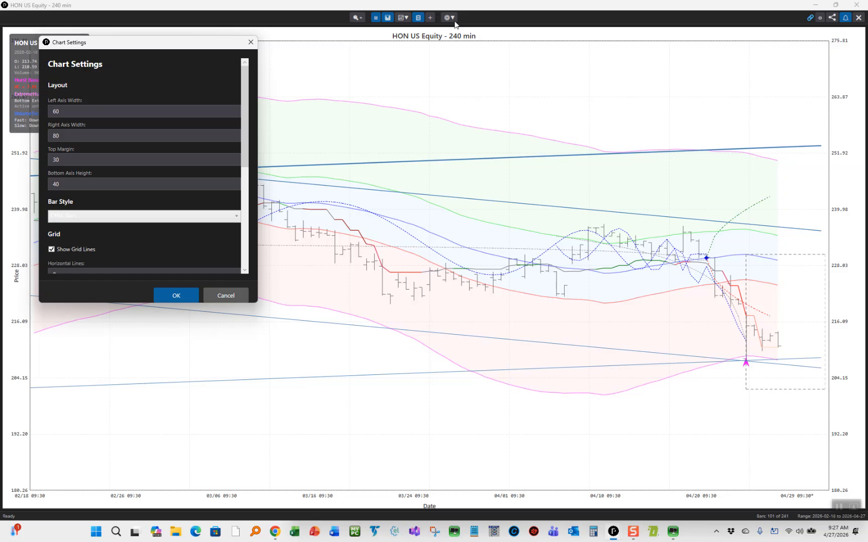
pyautogui.click(229, 296)
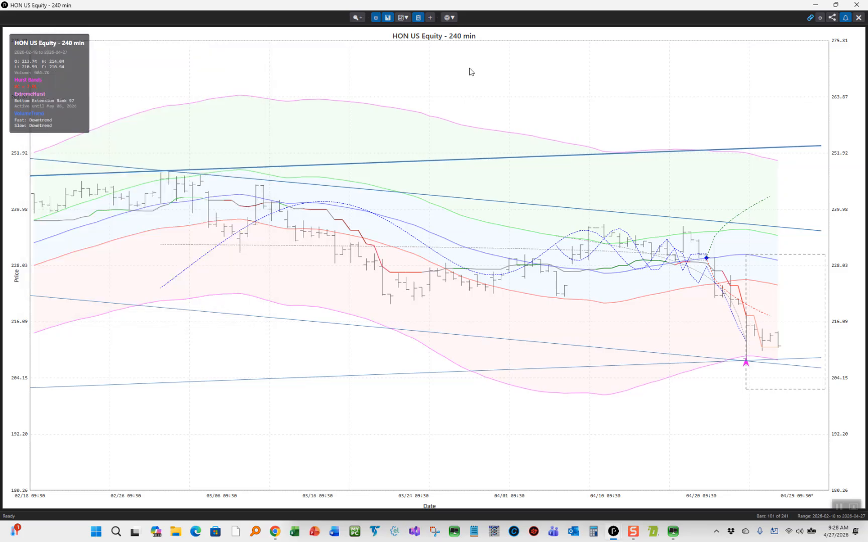
# Set the ExtremeHurst study's quality to 97, enable Show Trident Info, and recompute the study on the 240-minute chart.
pyautogui.click(448, 18)
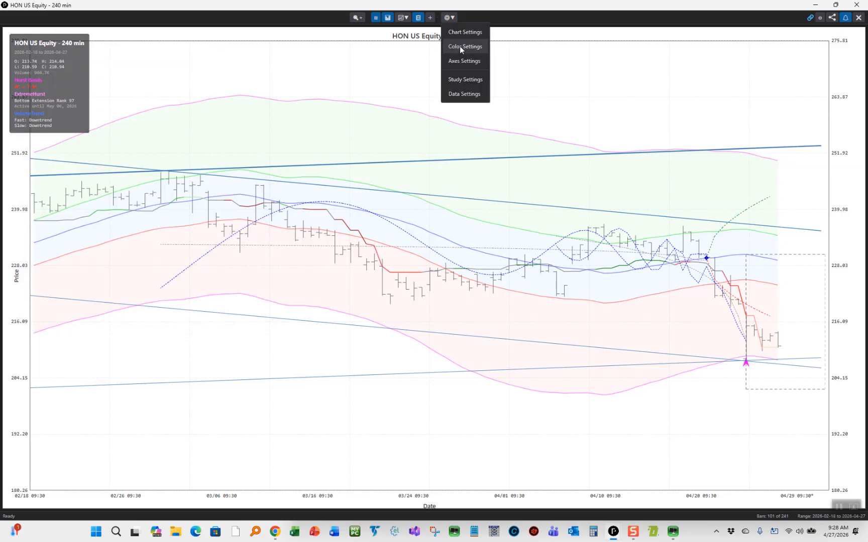
pyautogui.click(466, 79)
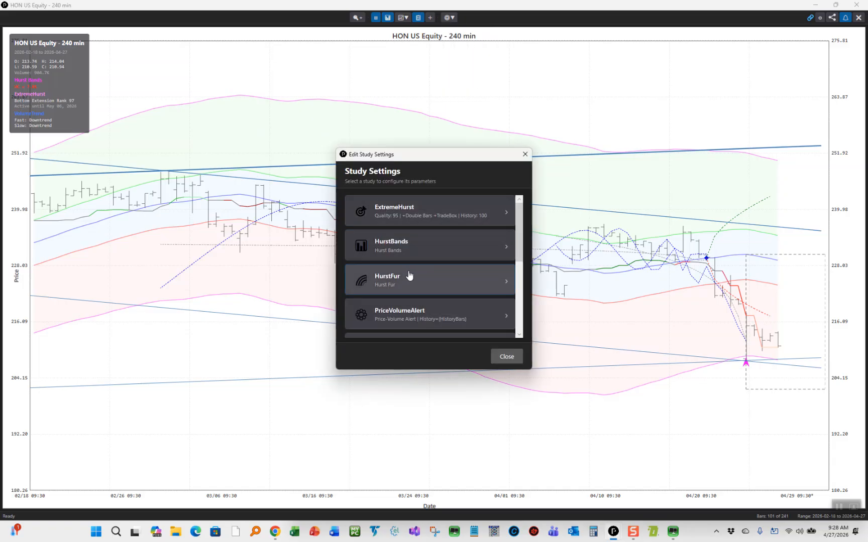
pyautogui.scroll(-3, 410, 286)
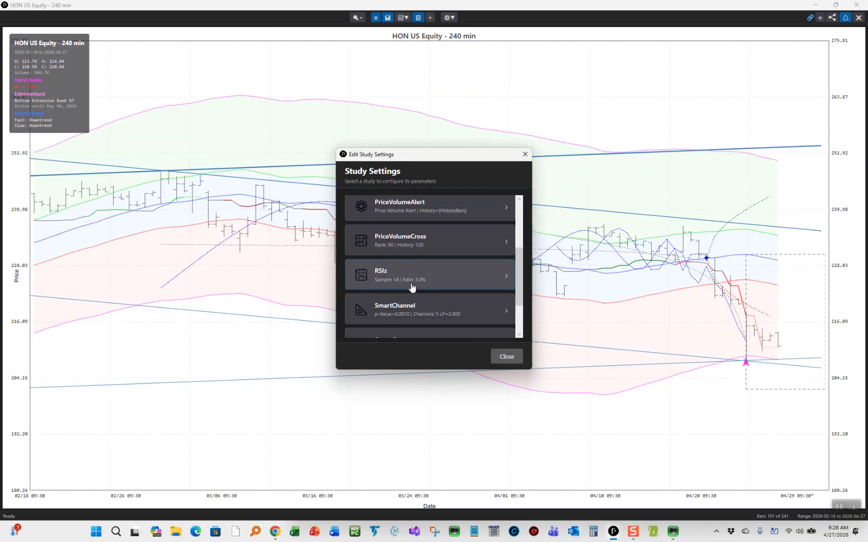
pyautogui.scroll(-2, 412, 290)
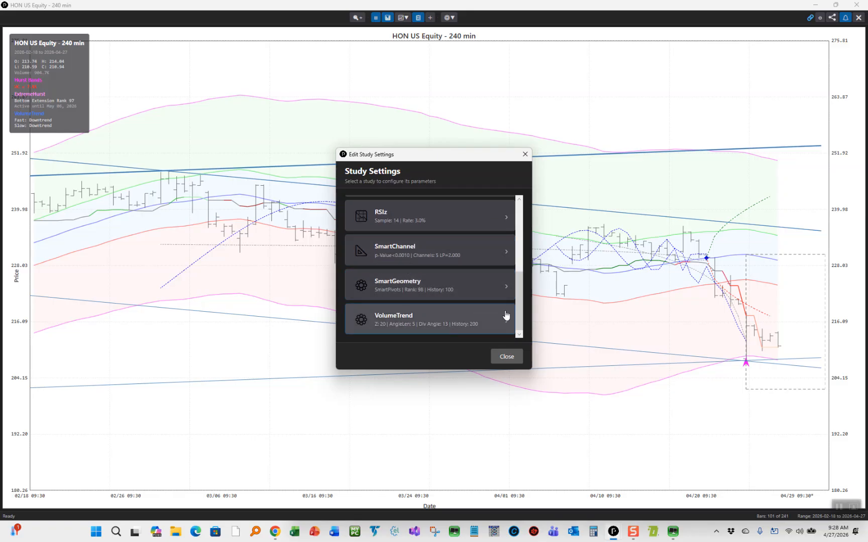
pyautogui.scroll(5, 520, 327)
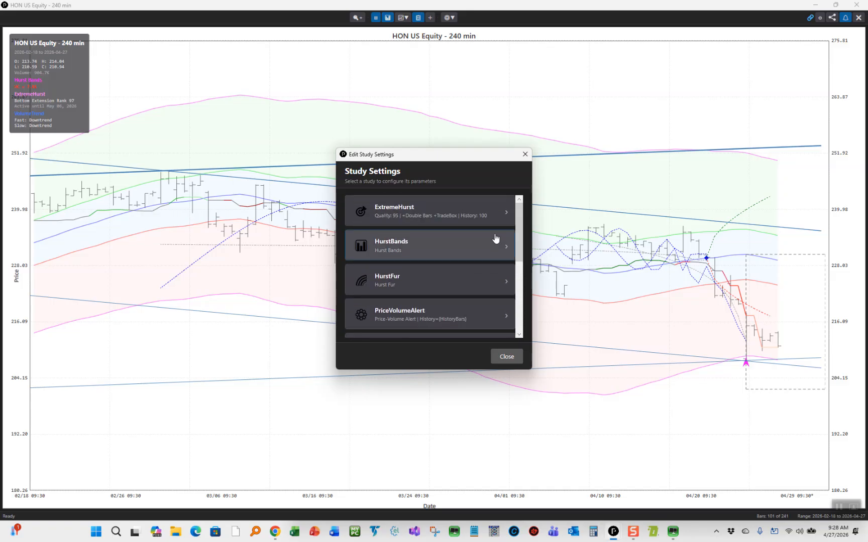
pyautogui.click(415, 221)
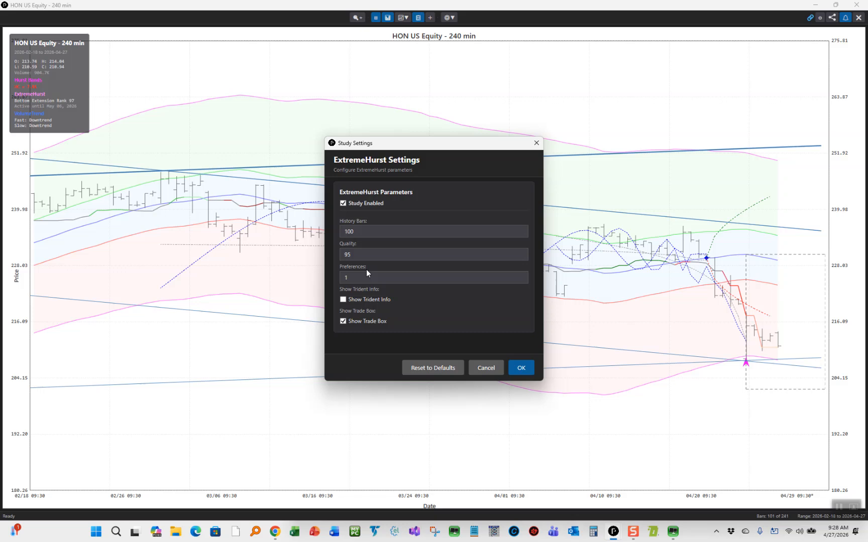
pyautogui.click(351, 256)
pyautogui.press('BackSpace')
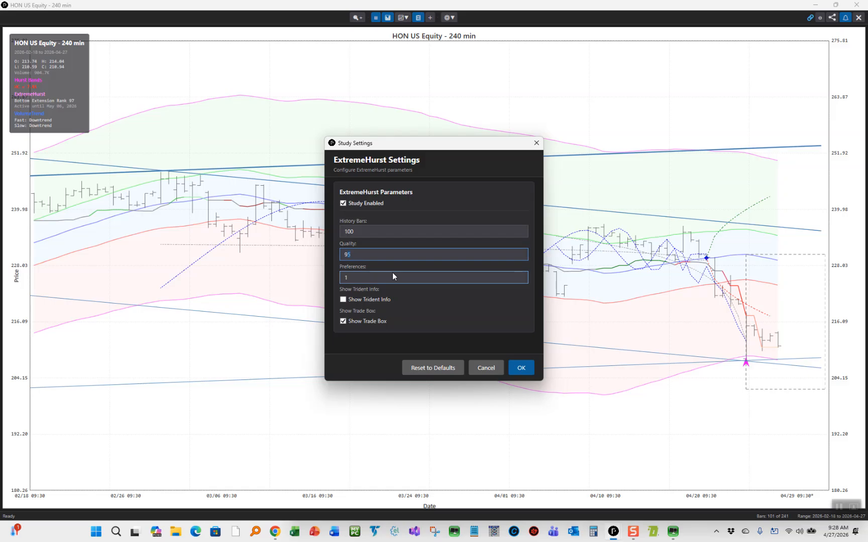
pyautogui.write('7')
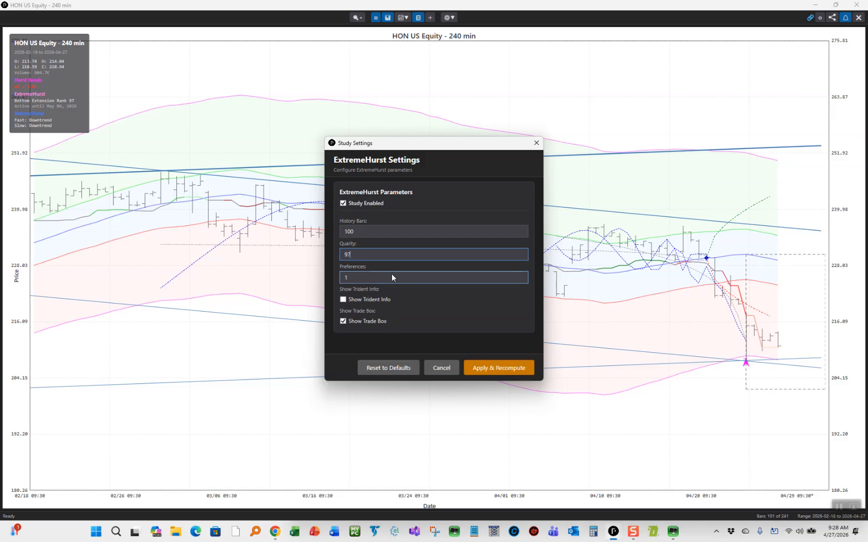
pyautogui.click(343, 300)
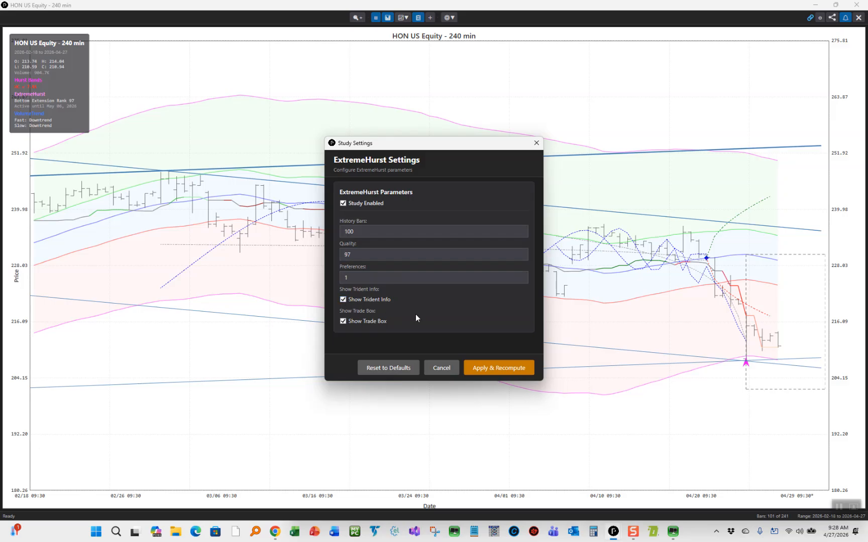
pyautogui.click(484, 370)
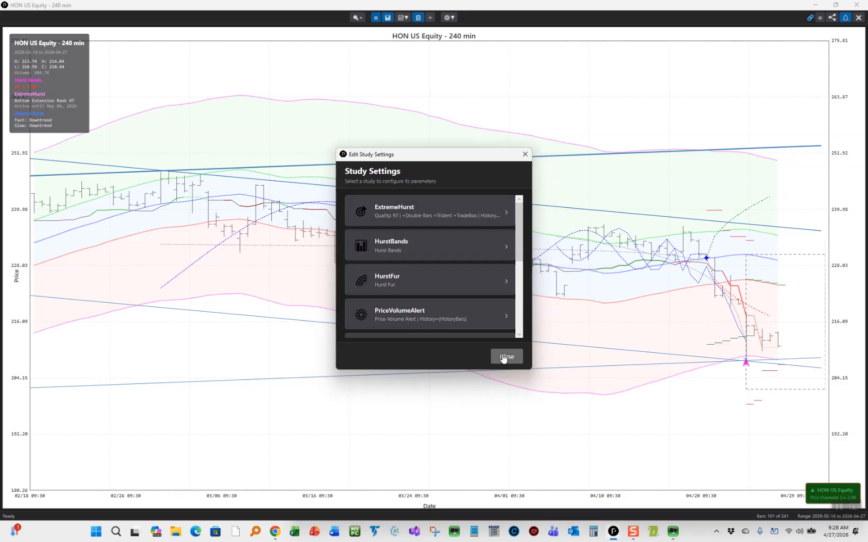
pyautogui.click(506, 357)
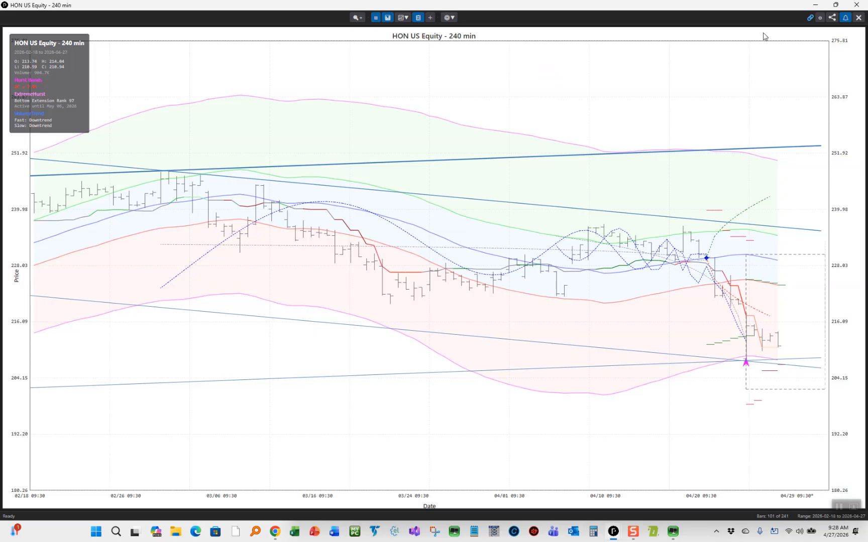
# Return the 240-minute chart to its place in the six-chart grid and minimize the whole HON chart group.
pyautogui.click(835, 6)
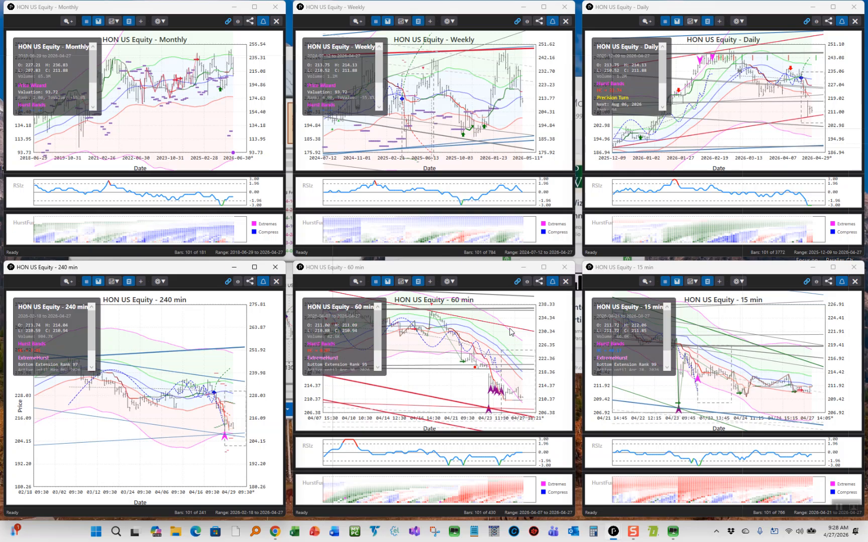
pyautogui.click(254, 268)
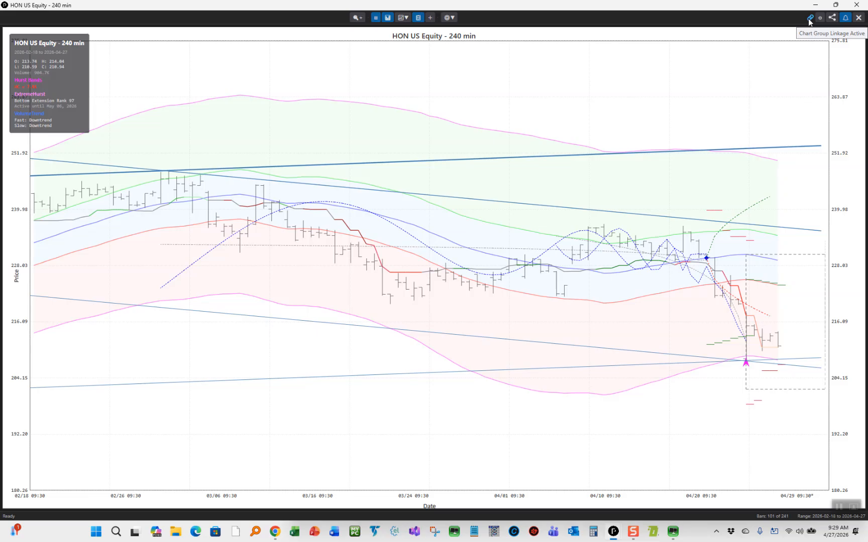
pyautogui.click(835, 5)
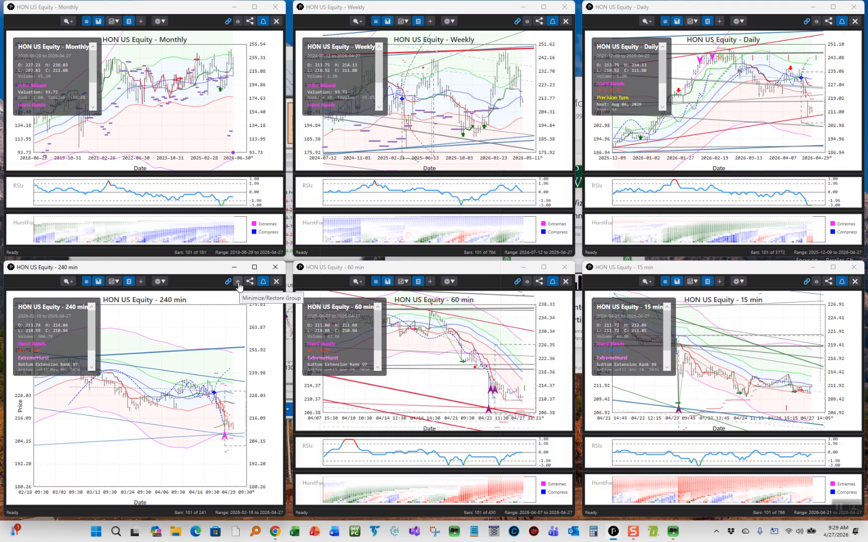
pyautogui.click(238, 283)
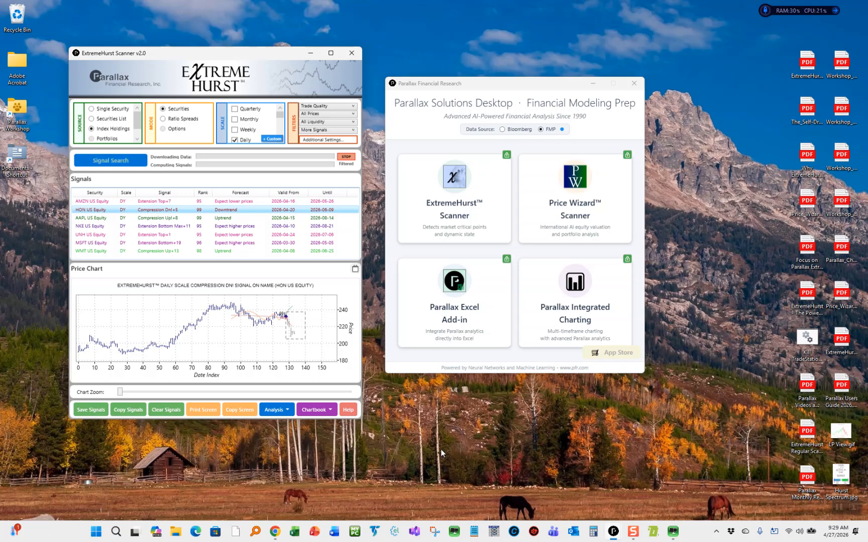
# Bring up the Parallax Charting window and restore the minimized HON chart group.
pyautogui.click(613, 532)
pyautogui.click(478, 488)
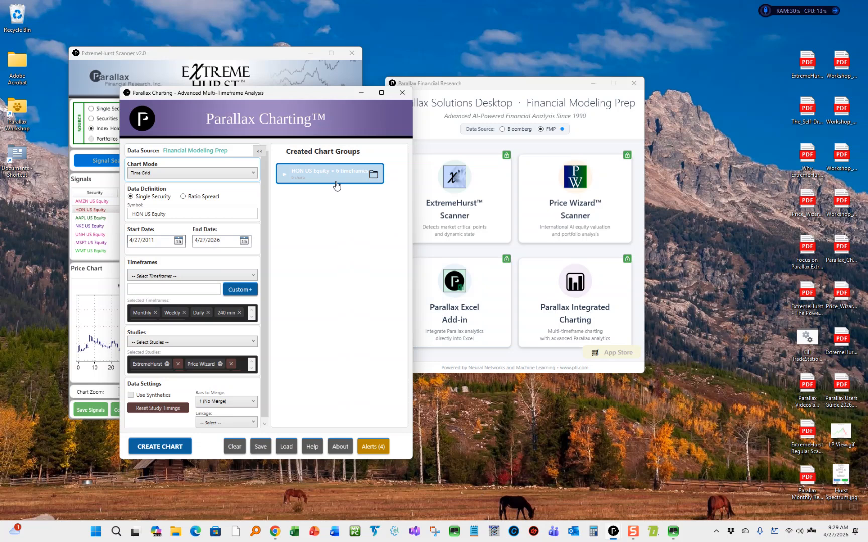
pyautogui.rightClick(336, 185)
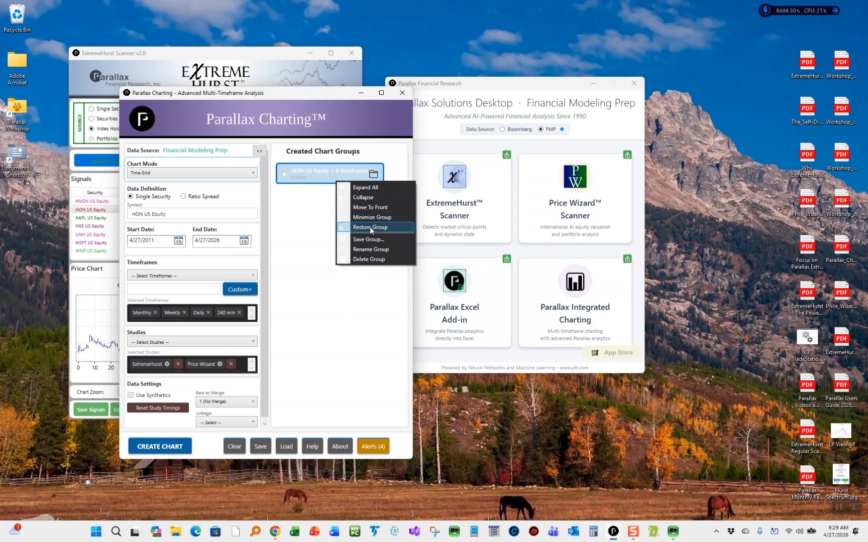
pyautogui.click(371, 228)
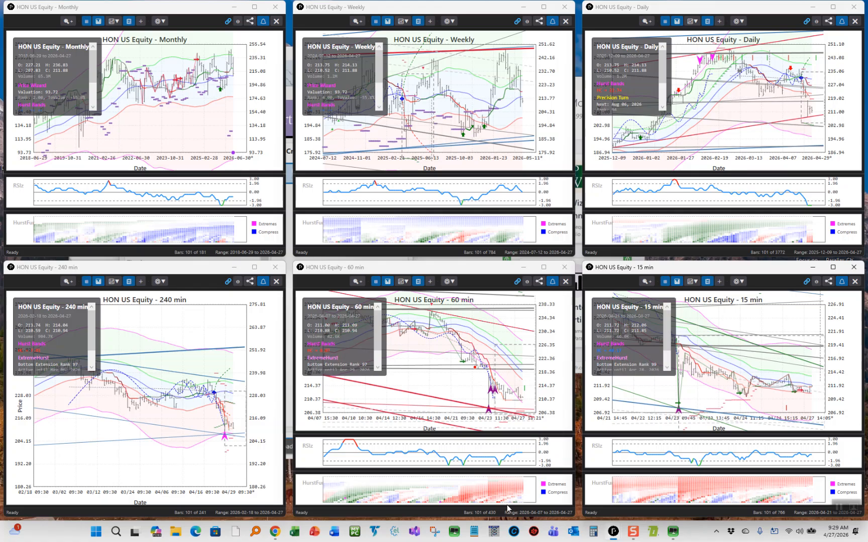
# Bring the charting window in front of the charts, review the HON group's management commands, and collapse and re-expand the chart settings area.
pyautogui.moveTo(605, 536)
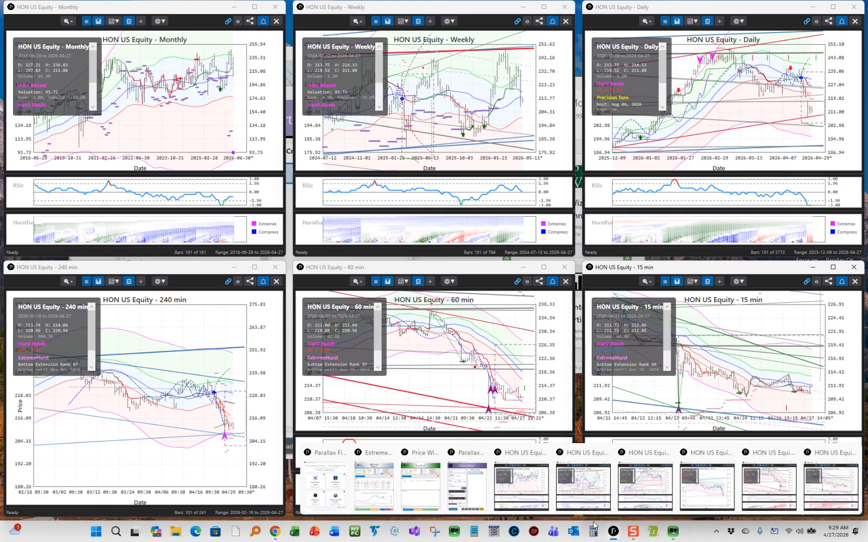
pyautogui.click(467, 483)
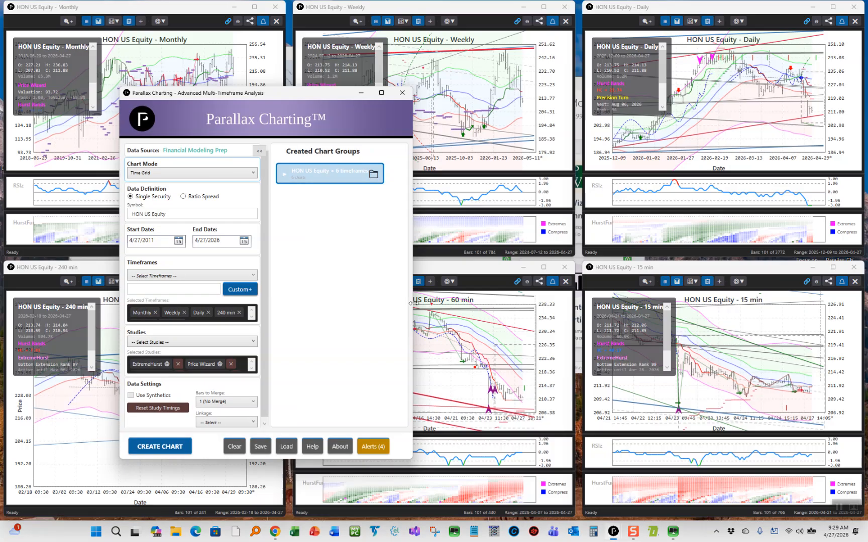
pyautogui.rightClick(310, 175)
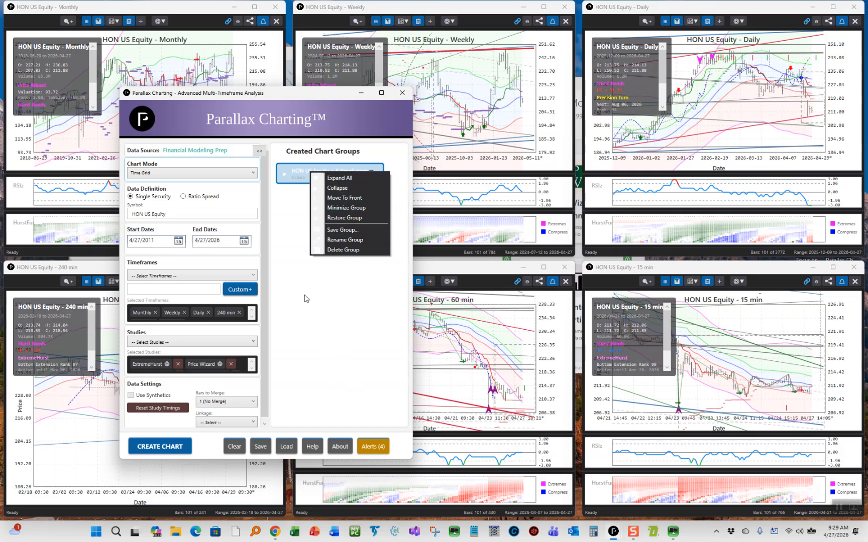
pyautogui.click(259, 151)
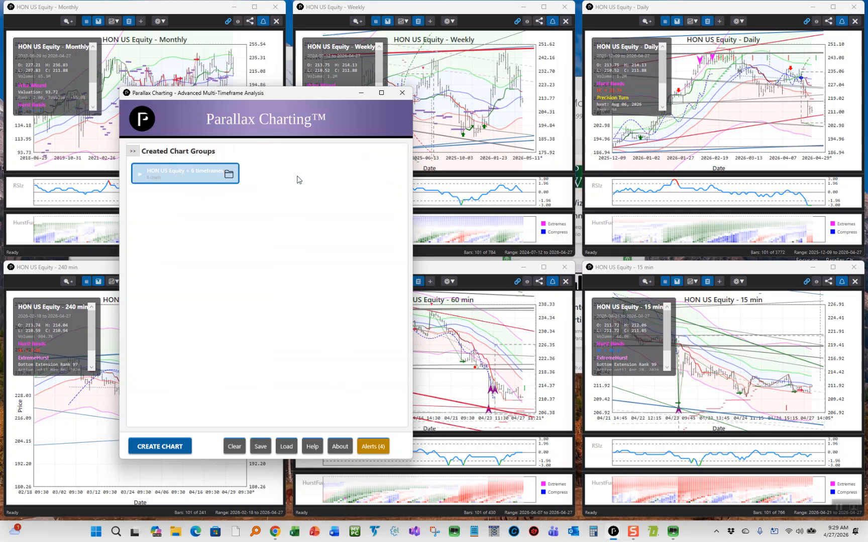
pyautogui.click(133, 151)
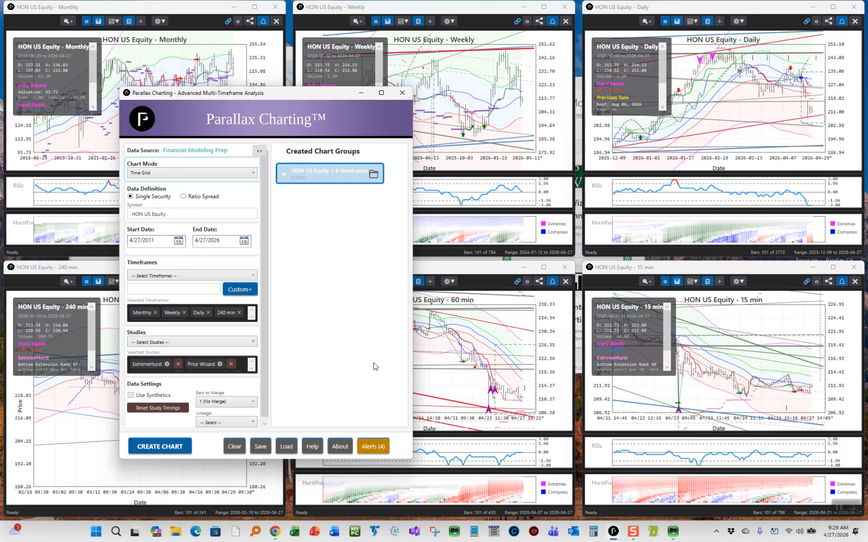
# Check the alert log for the HON charts, close it and minimize the charting window.
pyautogui.click(373, 447)
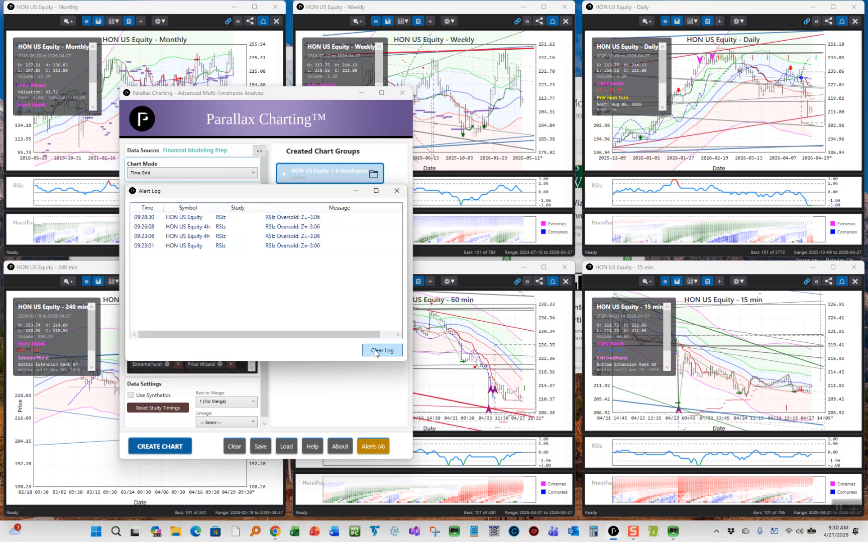
pyautogui.click(397, 191)
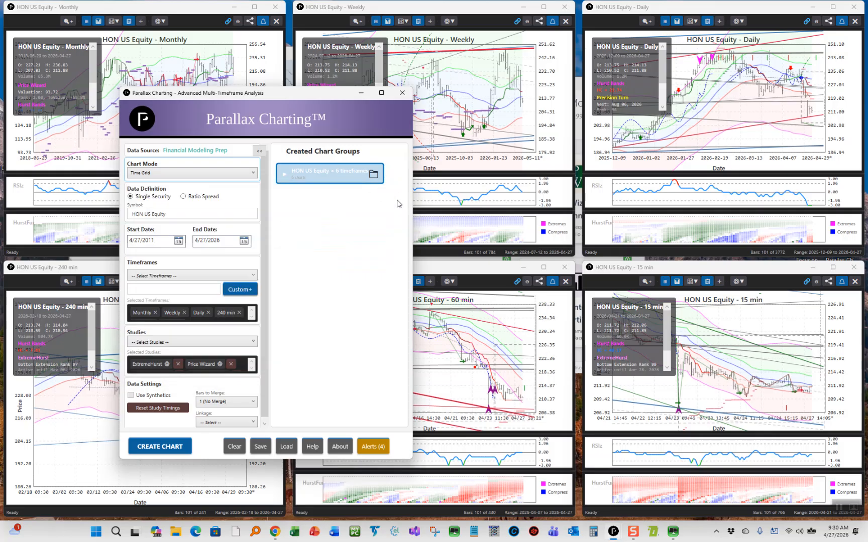
pyautogui.click(363, 95)
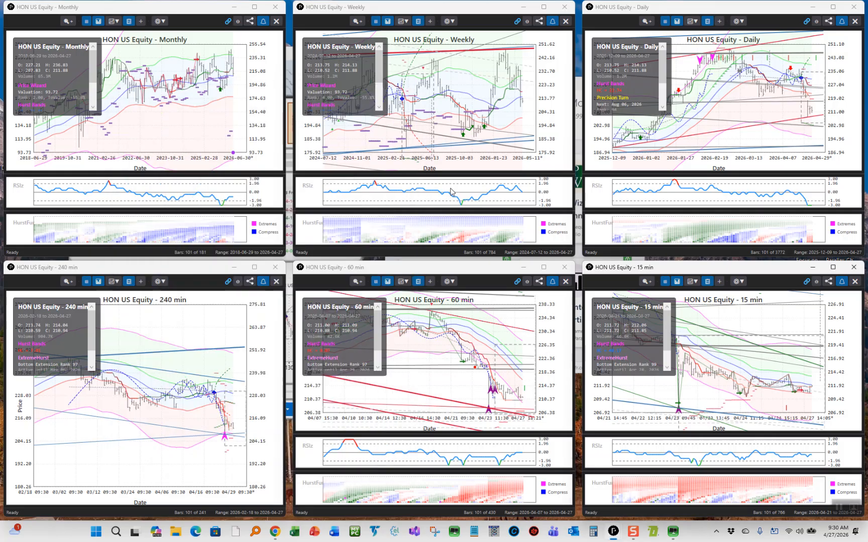
# Review the 60-minute chart's sharing and export options, and minimize all the linked HON charts together.
pyautogui.click(539, 282)
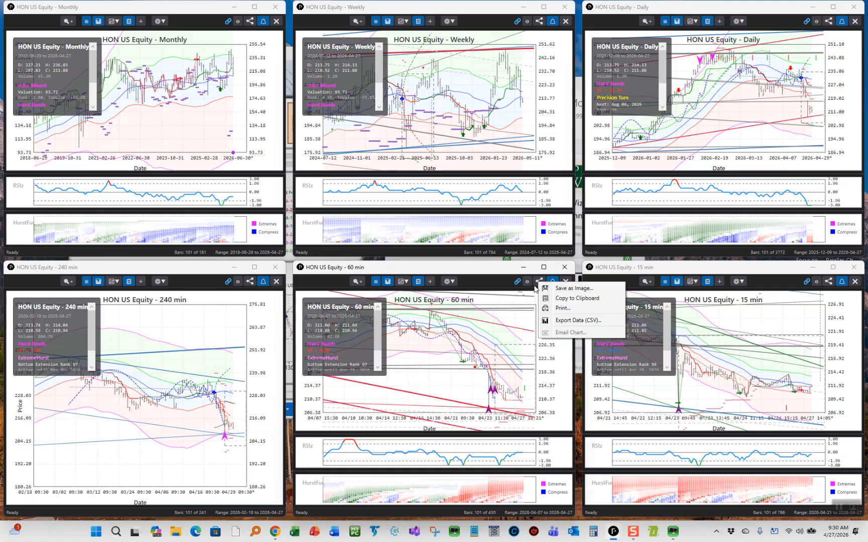
pyautogui.click(504, 270)
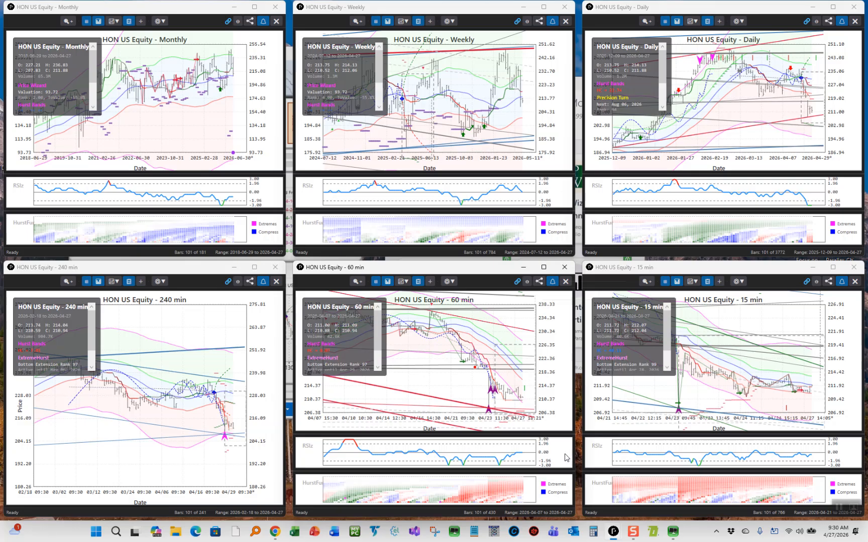
pyautogui.click(526, 282)
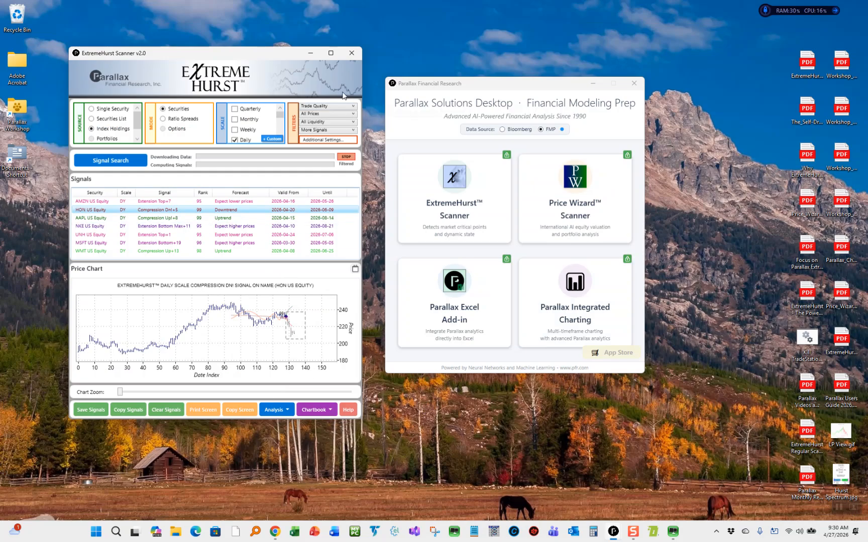
# Keep the ExtremeHurst Scanner open, and clear all created chart groups and chart settings in Parallax Charting.
pyautogui.click(351, 53)
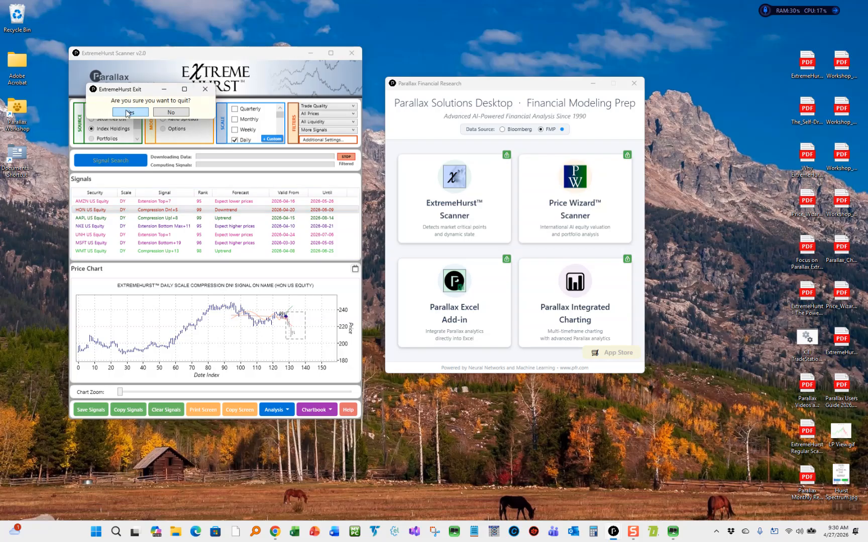
pyautogui.click(185, 115)
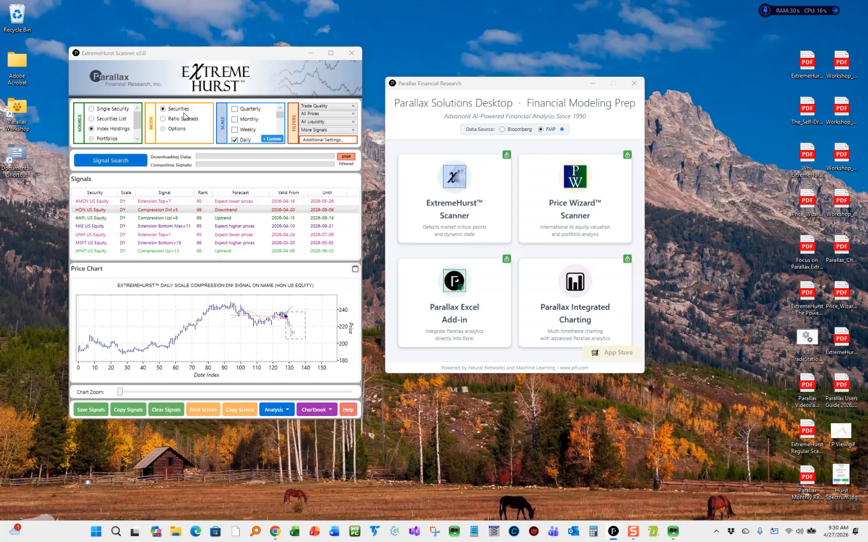
pyautogui.moveTo(614, 527)
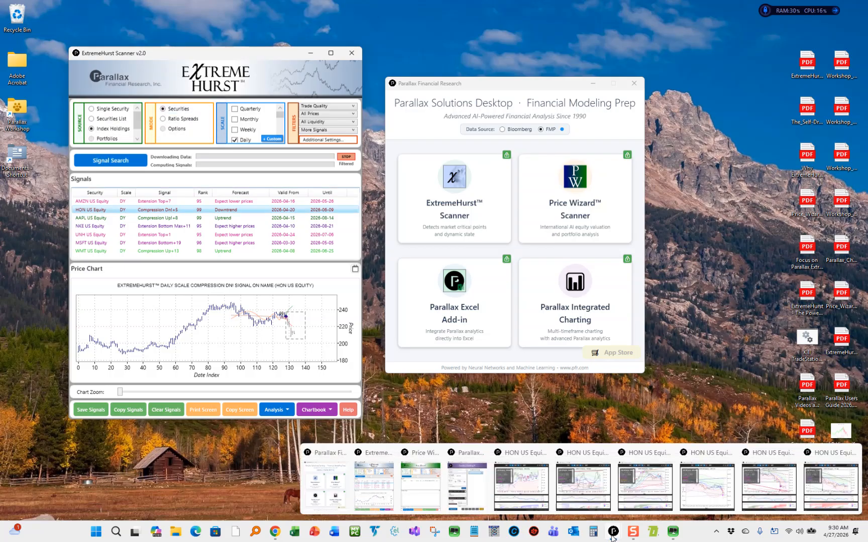
pyautogui.click(490, 500)
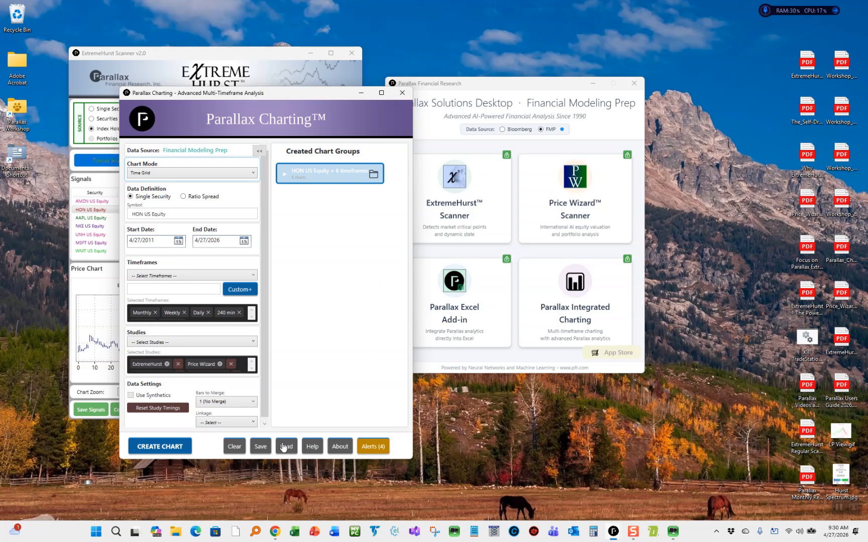
pyautogui.click(235, 448)
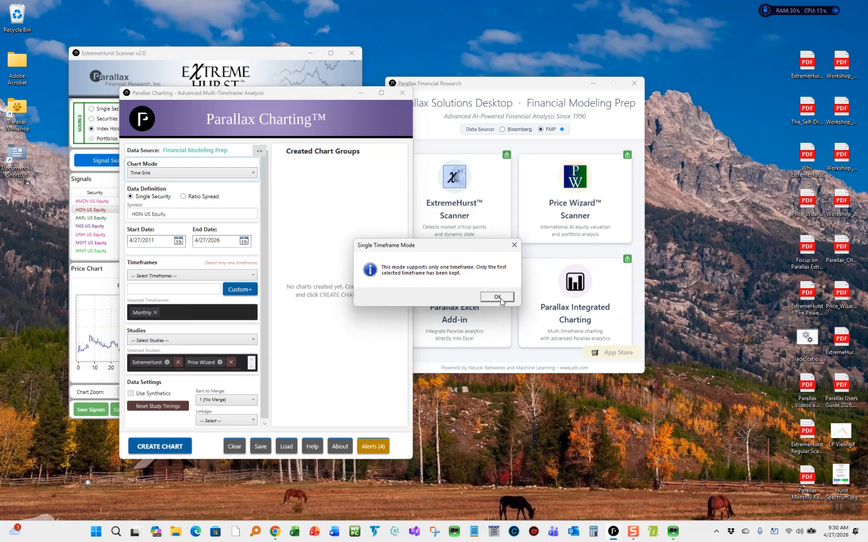
pyautogui.click(497, 297)
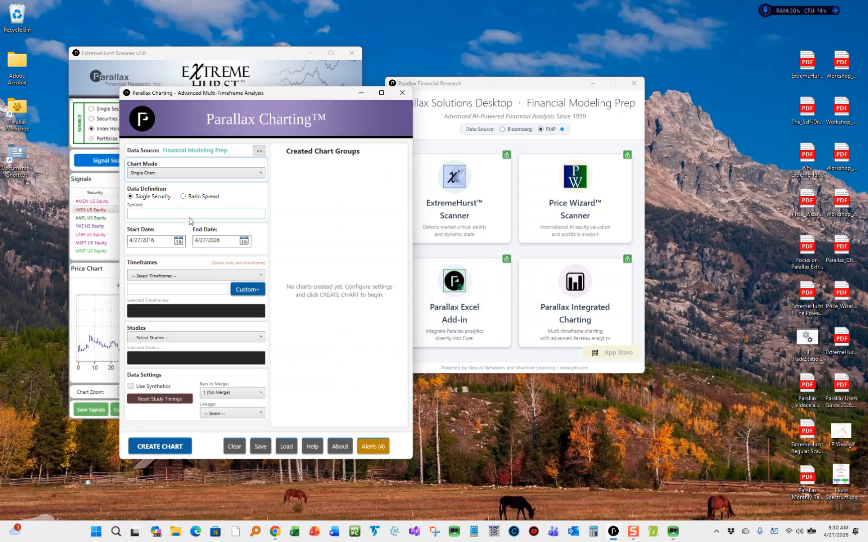
# Set the chart mode to Multiple Single Charts and import the symbols from the ExtremeHurst Scan.
pyautogui.click(153, 174)
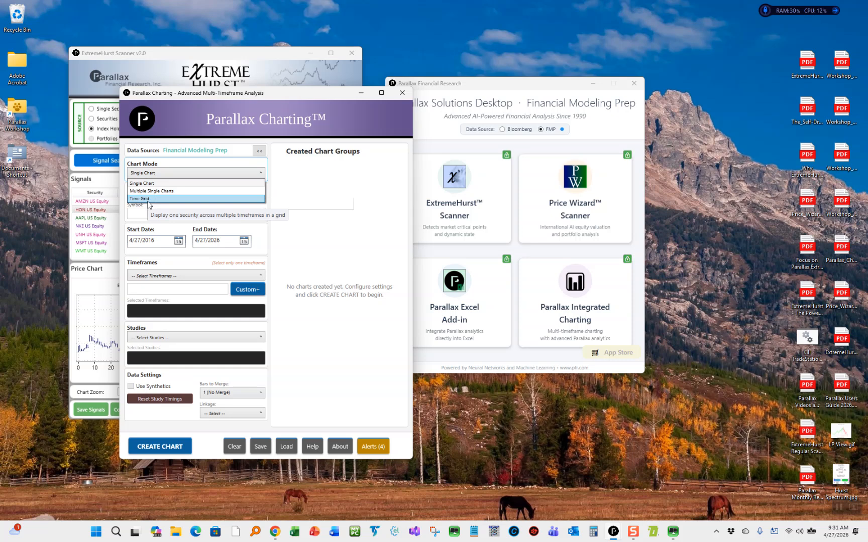
pyautogui.click(149, 191)
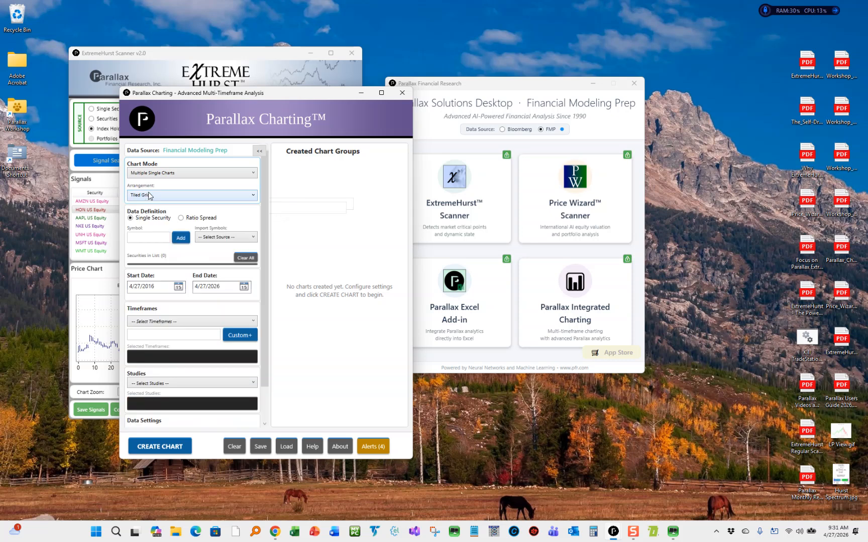
pyautogui.click(220, 237)
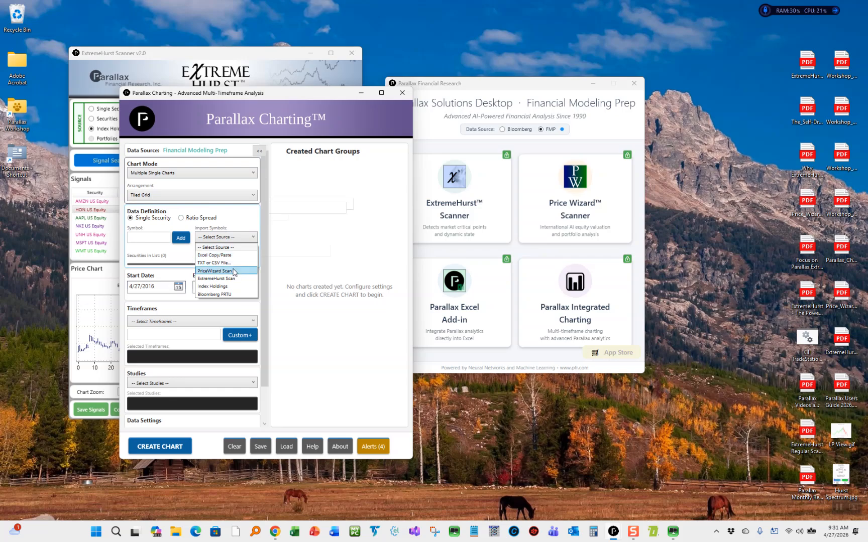
pyautogui.click(210, 279)
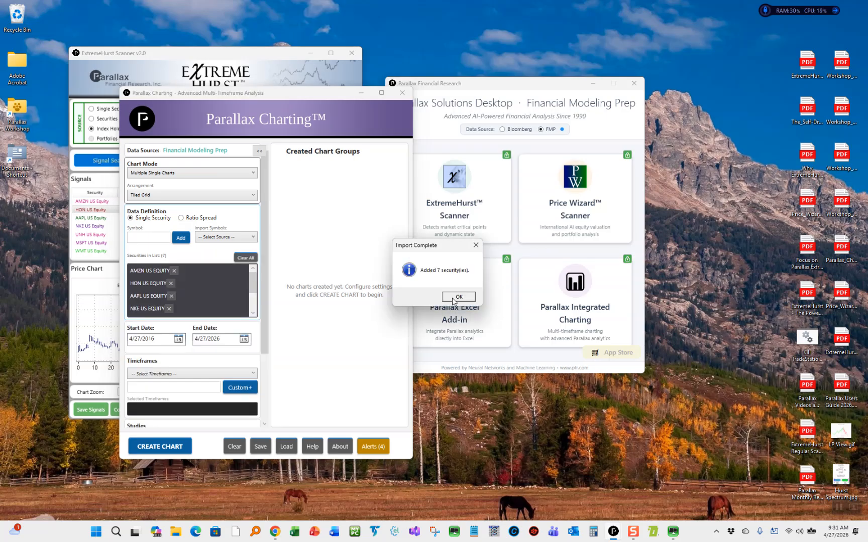
pyautogui.click(454, 297)
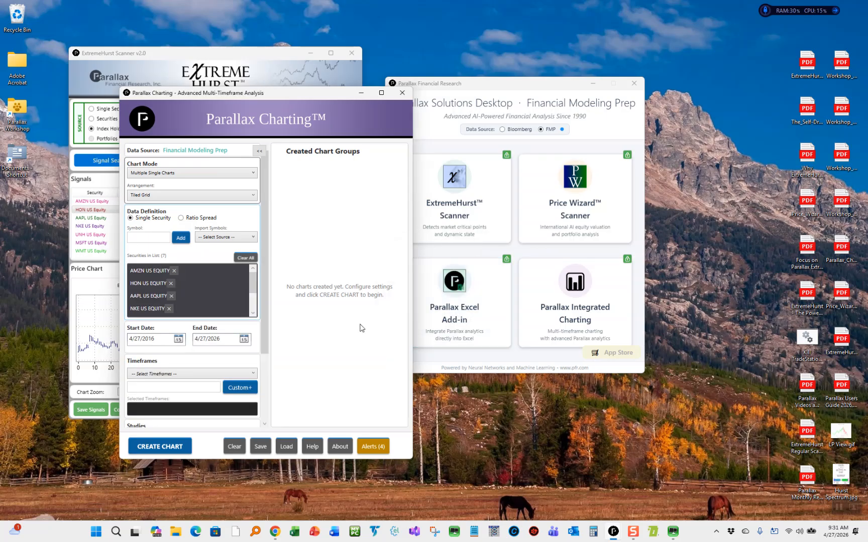
# Select the Monthly timeframe for the imported securities' charts.
pyautogui.click(183, 376)
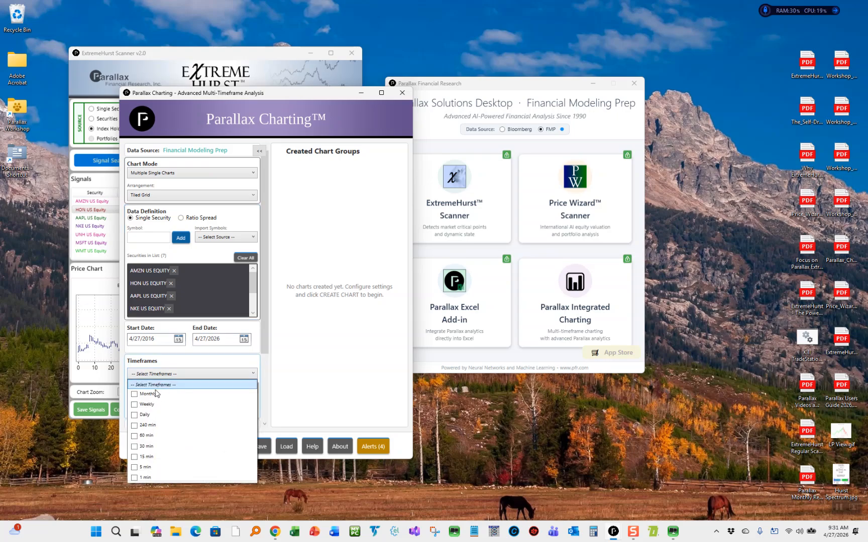
pyautogui.click(150, 394)
pyautogui.click(181, 379)
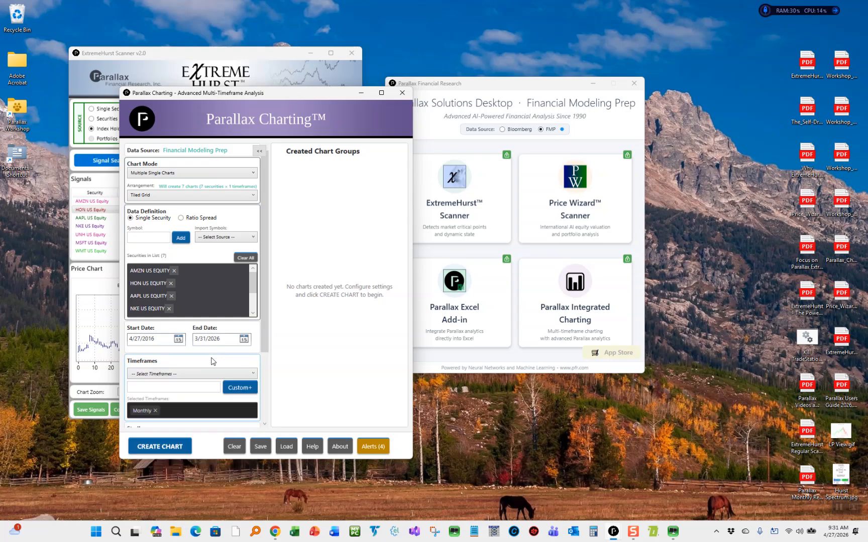
# Select Hurst Bands as the only study for the imported securities' charts.
pyautogui.scroll(-4, 157, 401)
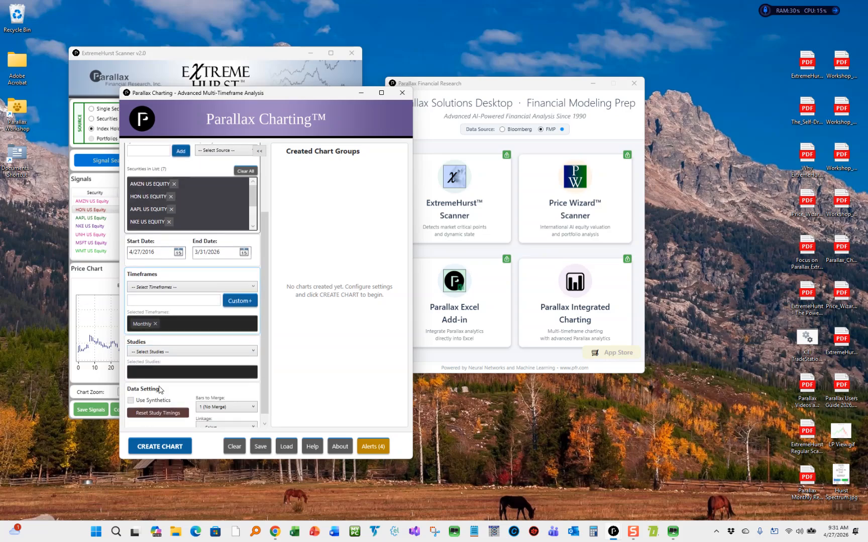
pyautogui.click(159, 352)
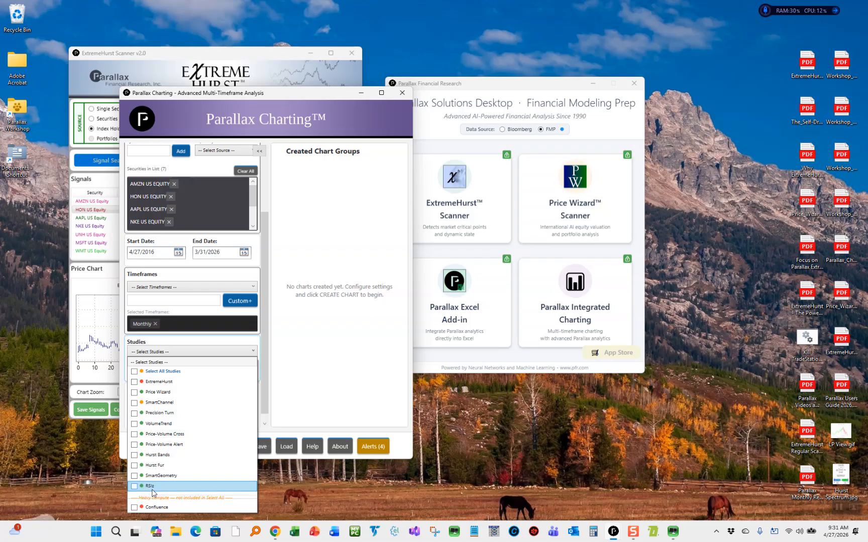
pyautogui.click(135, 466)
pyautogui.click(134, 466)
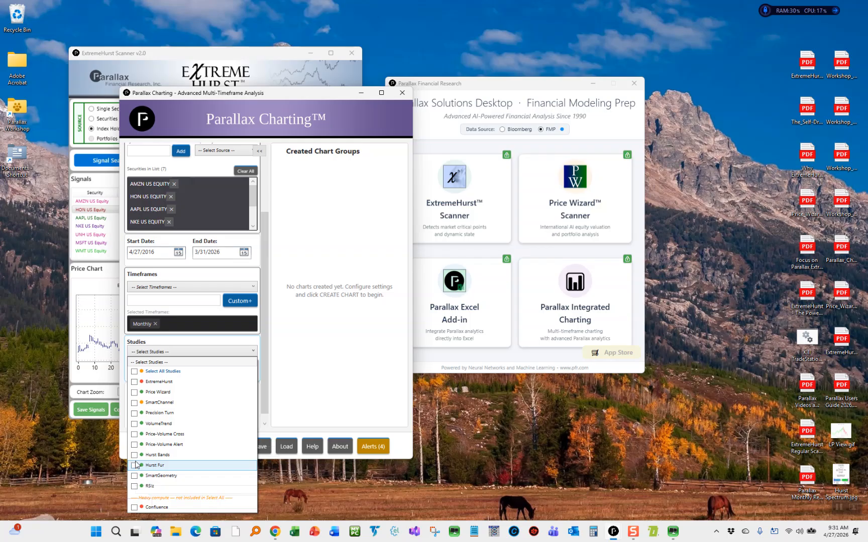
pyautogui.click(135, 456)
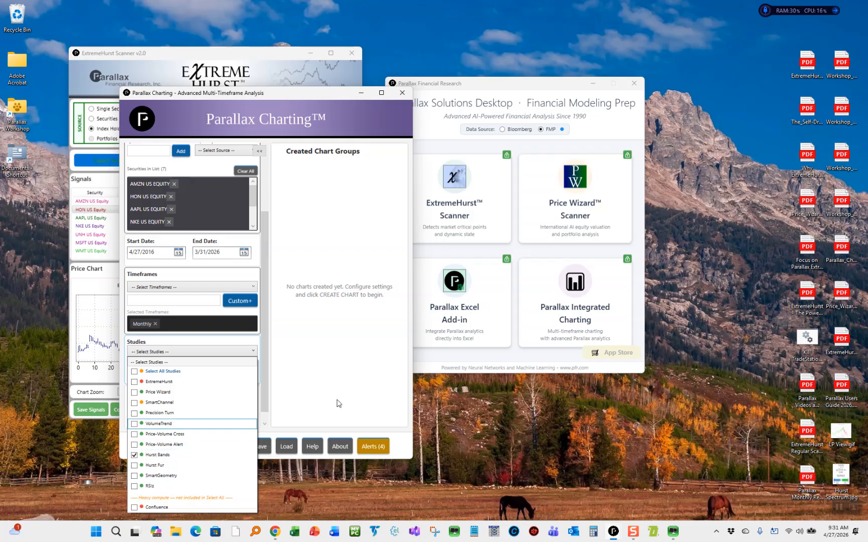
pyautogui.click(339, 402)
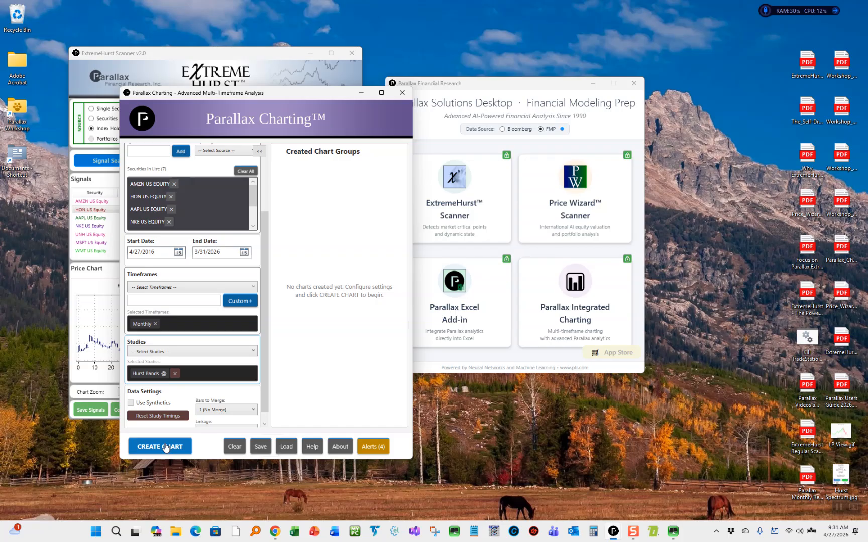
# Set the arrangement of the imported securities' charts to Cascading and create the charts.
pyautogui.scroll(1, 191, 262)
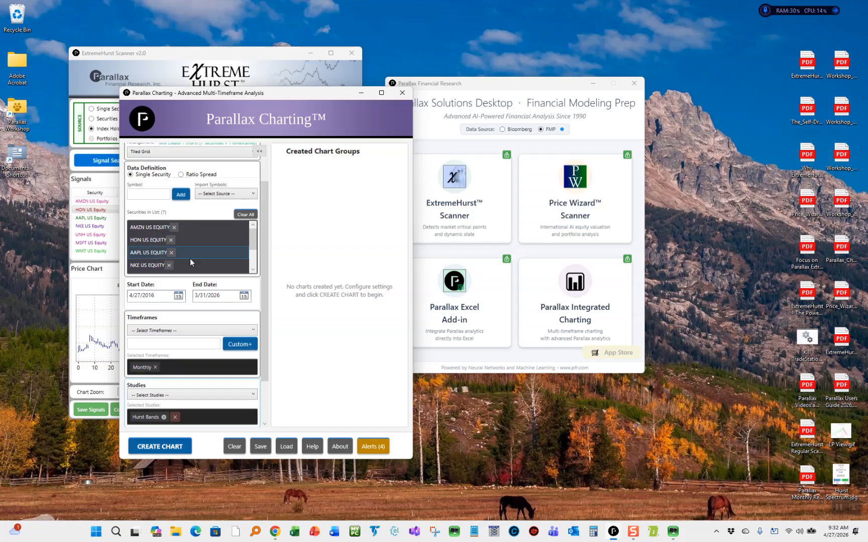
pyautogui.scroll(1, 184, 221)
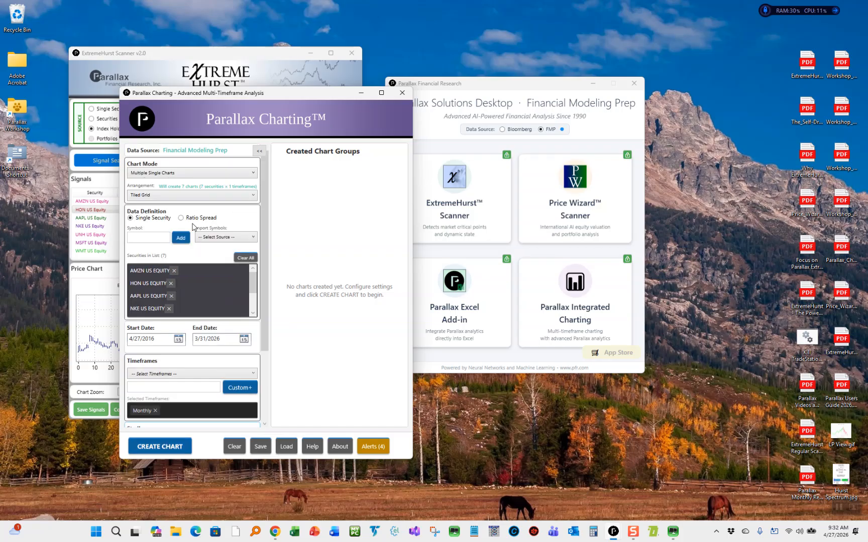
pyautogui.click(156, 197)
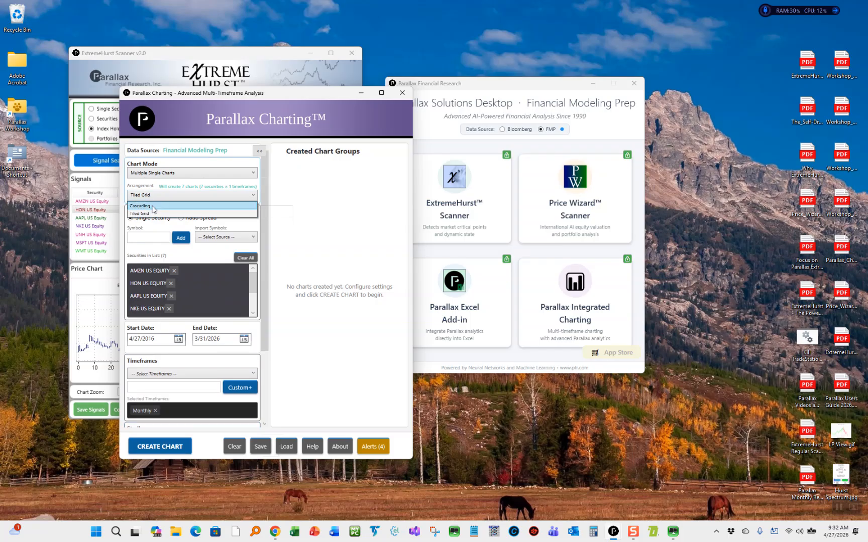
pyautogui.click(153, 207)
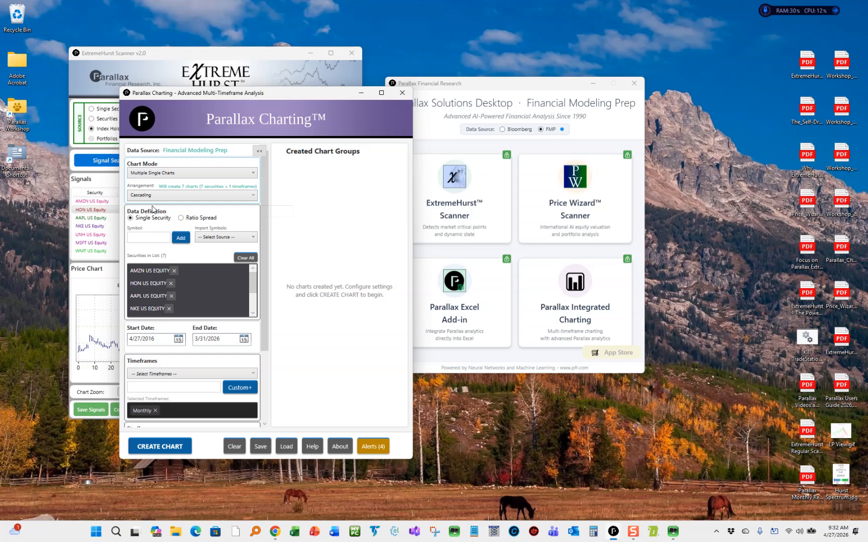
pyautogui.click(149, 447)
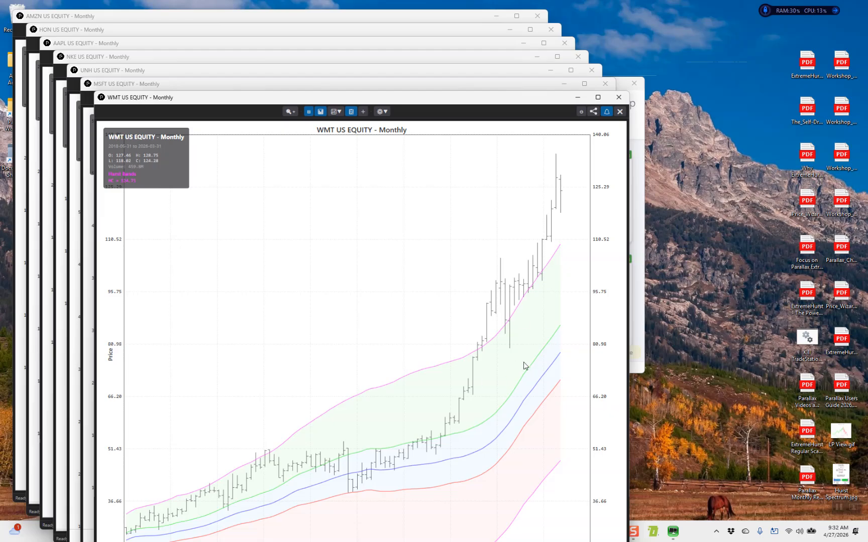
# Delete the "7 securities × Monthly" chart group without saving it, and clear the chart settings.
pyautogui.click(622, 103)
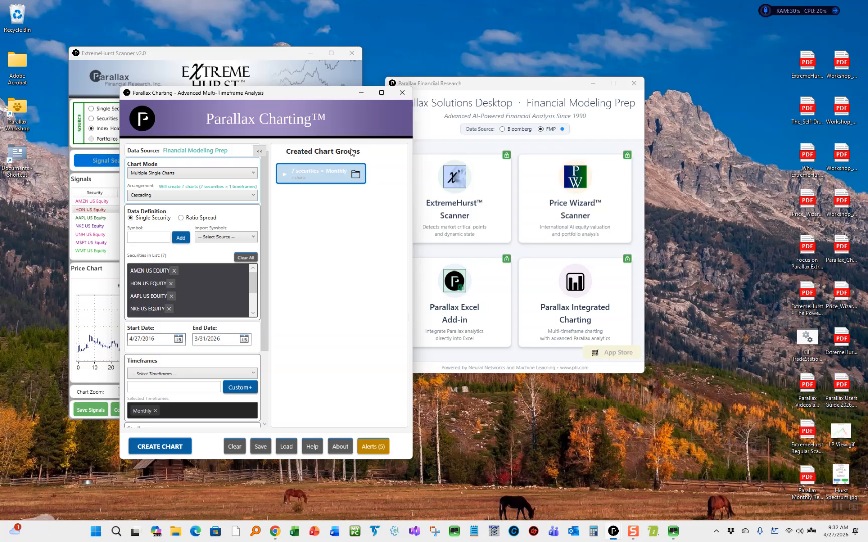
pyautogui.rightClick(319, 176)
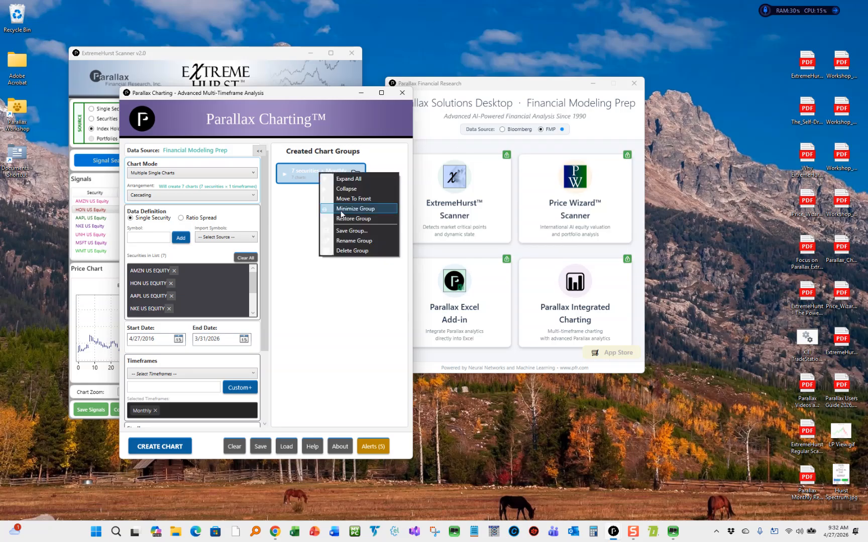
pyautogui.click(346, 251)
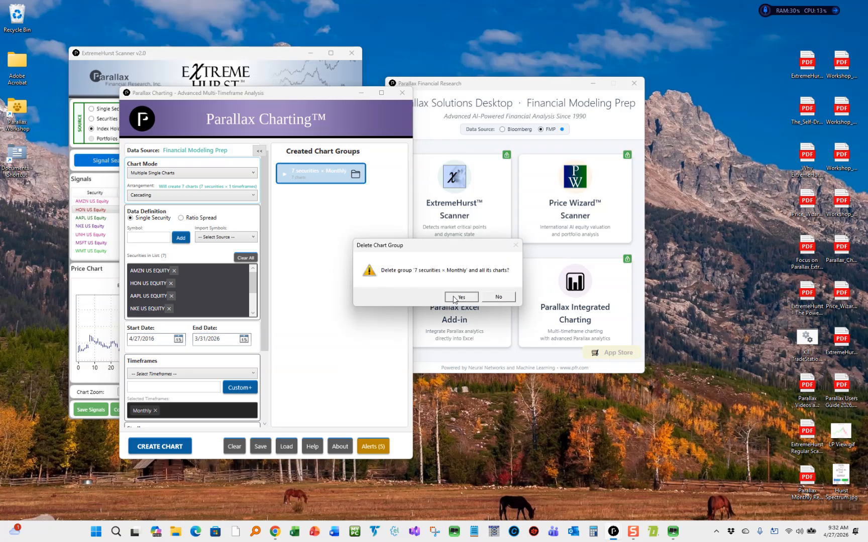
pyautogui.click(454, 295)
pyautogui.click(260, 446)
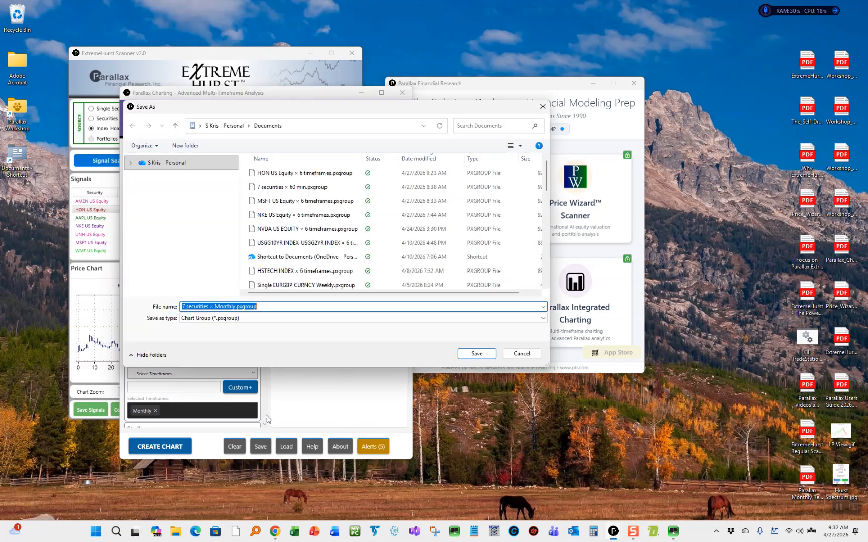
pyautogui.click(519, 354)
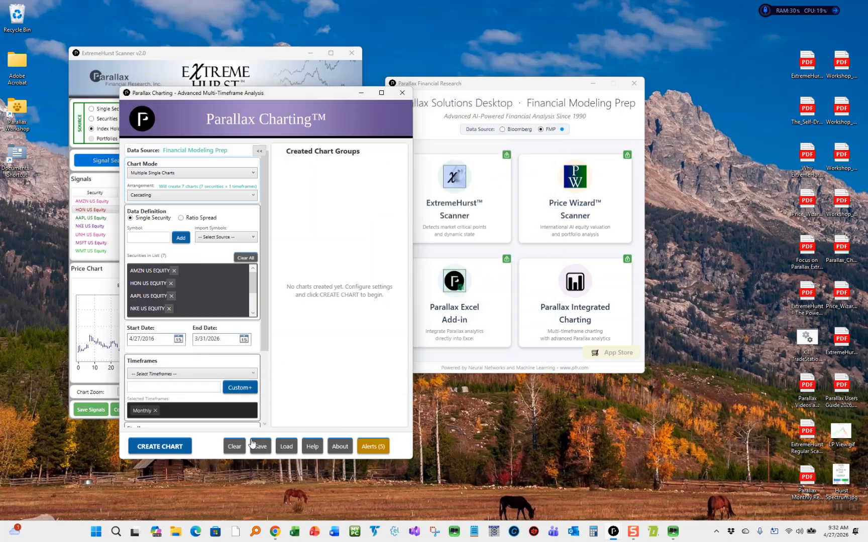
pyautogui.click(235, 447)
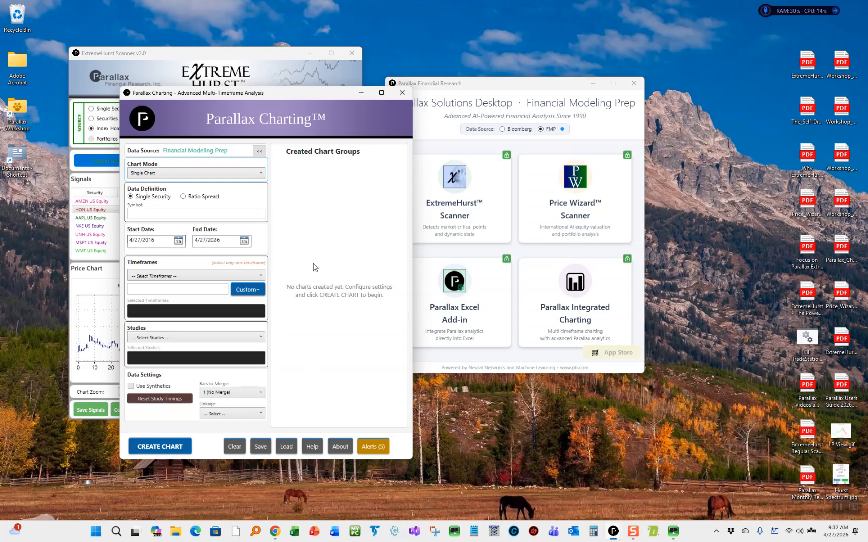
# Minimize Parallax Charting and quit the ExtremeHurst Scanner.
pyautogui.click(361, 93)
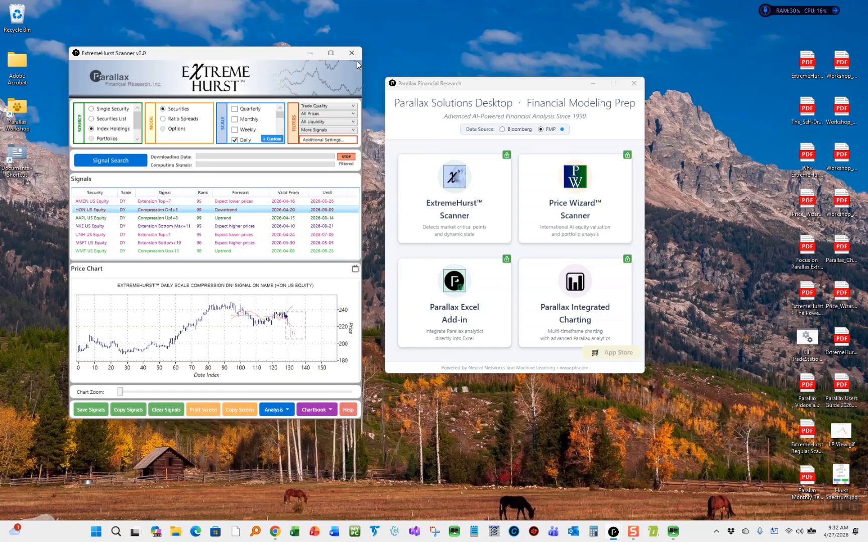
pyautogui.click(352, 53)
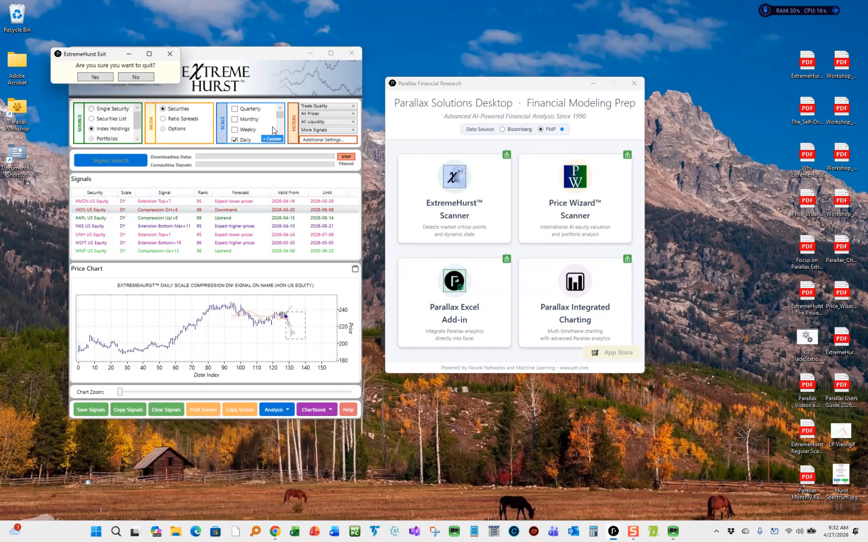
pyautogui.click(95, 78)
pyautogui.click(136, 90)
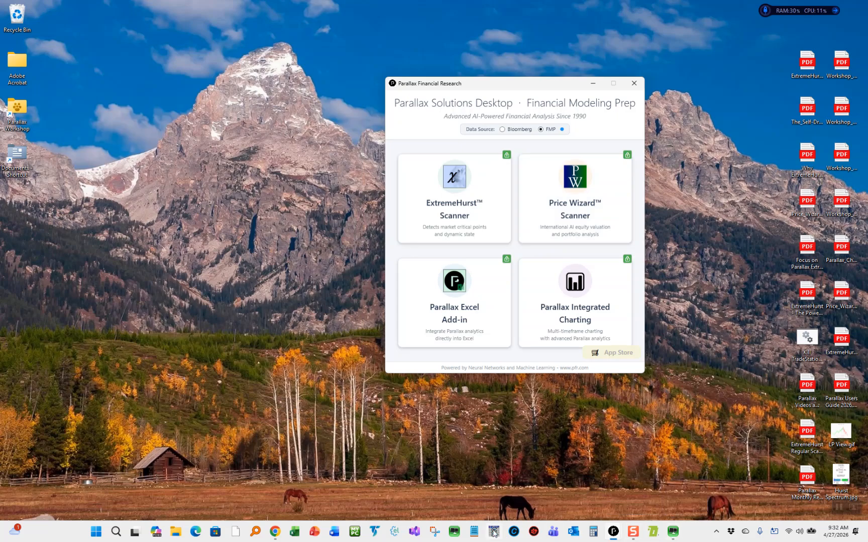
# Switch to the Price Wizard Scanner and perform a valuation of the index holdings of "indu".
pyautogui.moveTo(612, 532)
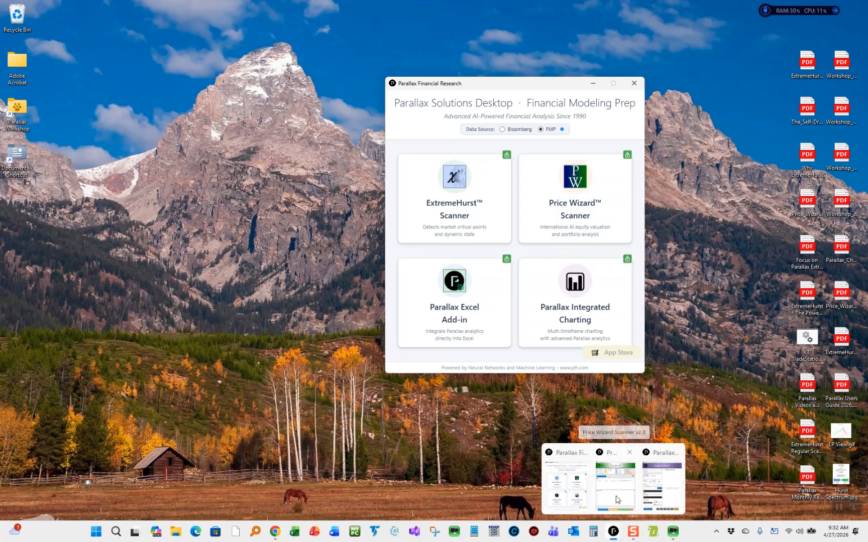
pyautogui.click(615, 499)
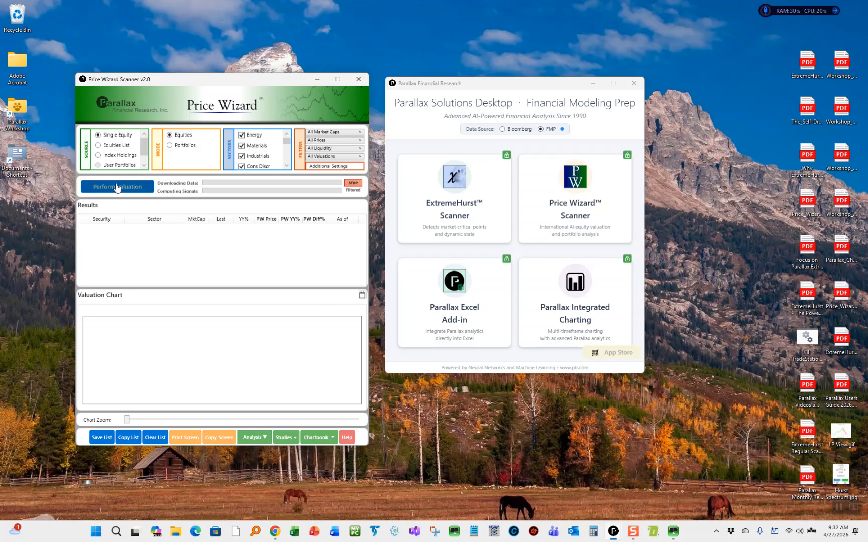
pyautogui.click(108, 155)
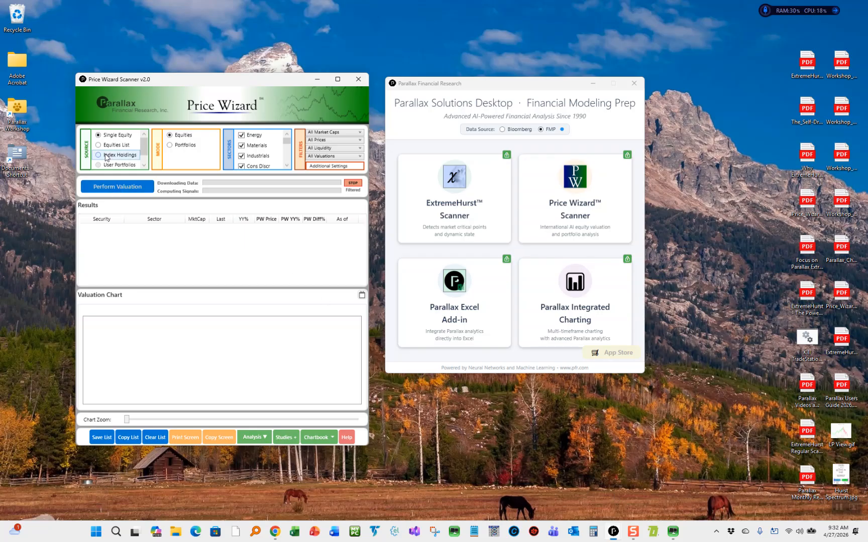
pyautogui.click(106, 189)
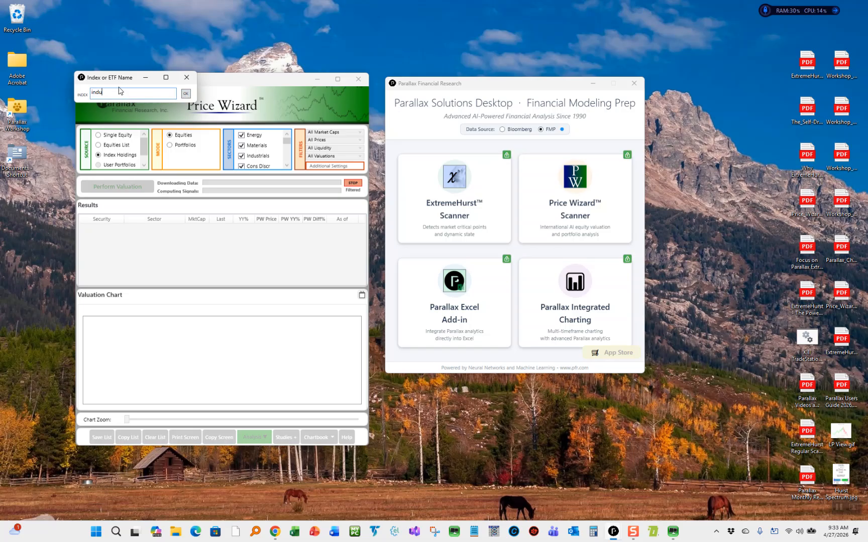
pyautogui.moveTo(124, 80); pyautogui.dragTo(200, 246)
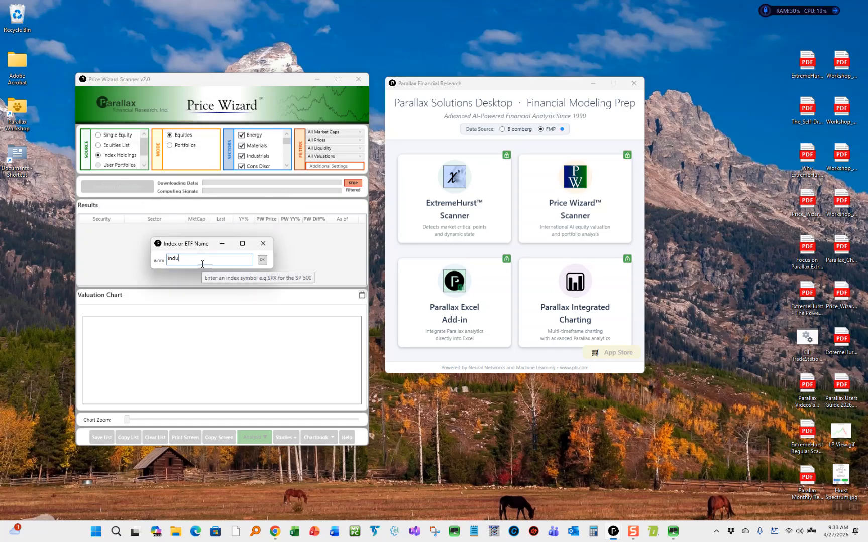
pyautogui.click(262, 260)
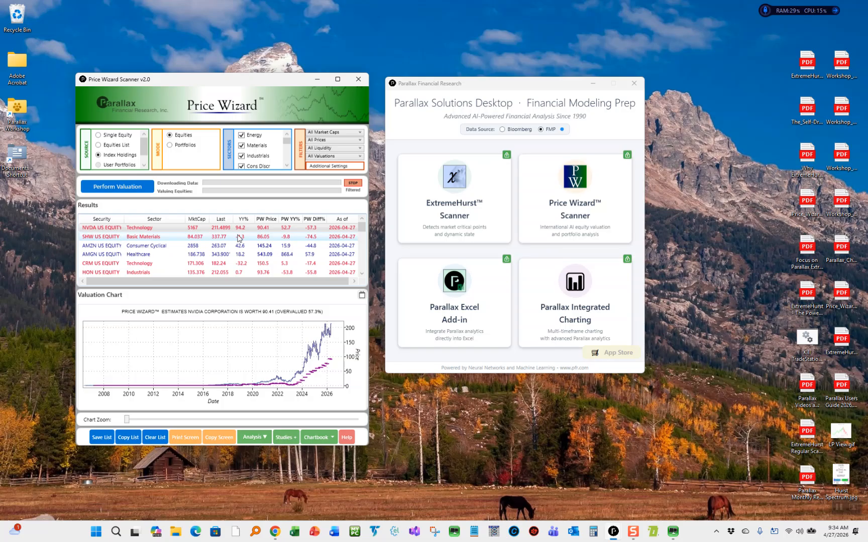
# Review the historical data lookback period options in the additional settings, leaving them unchanged.
pyautogui.click(322, 167)
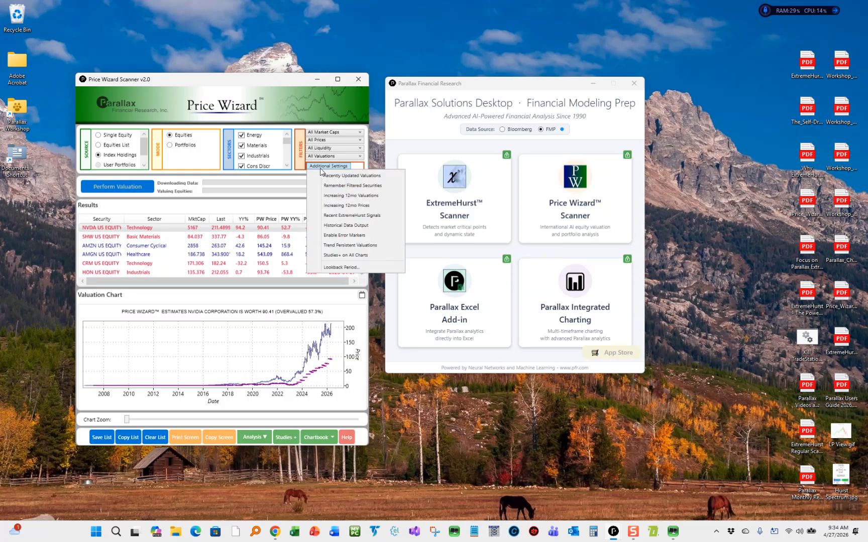
pyautogui.click(328, 270)
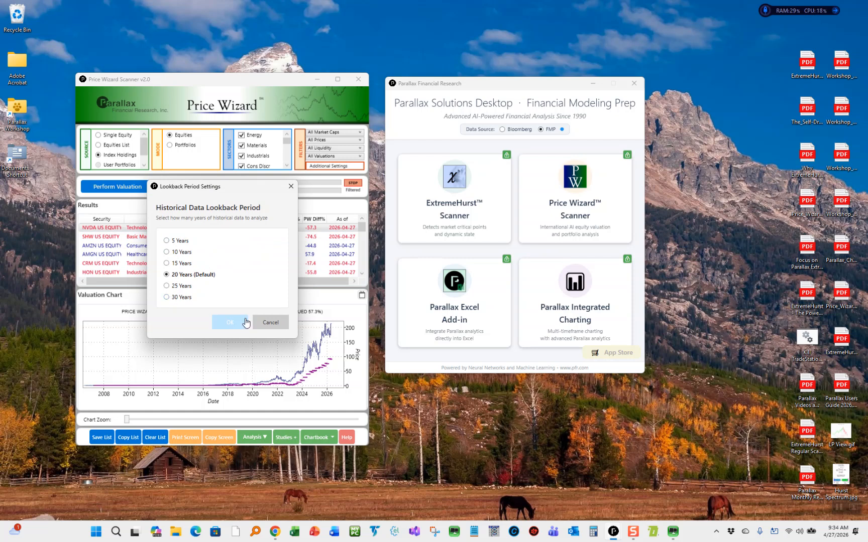
pyautogui.click(270, 325)
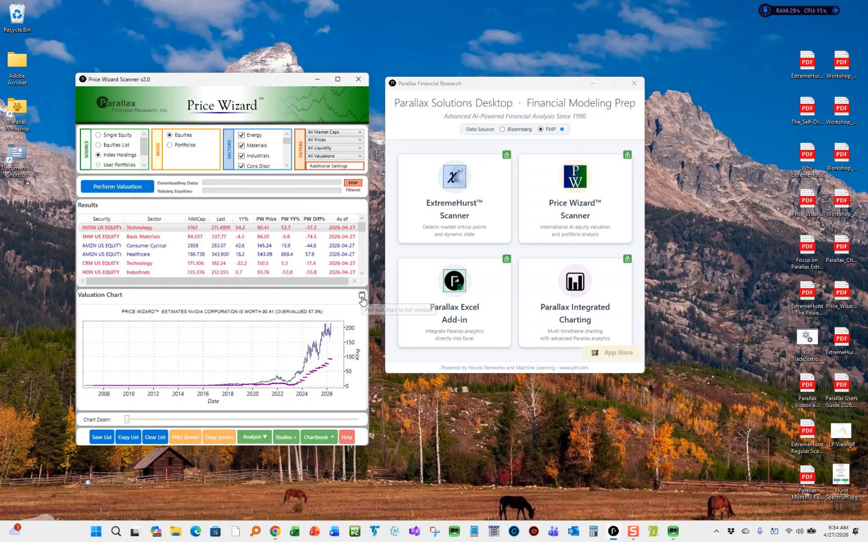
# View NVDA's valuation chart in its own window, close it, and display the Parallax chart for NVDA.
pyautogui.click(362, 299)
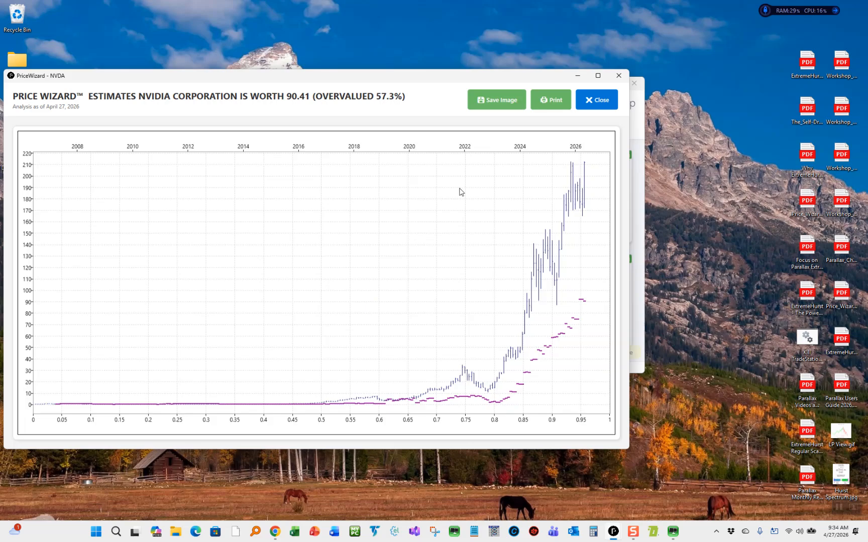
pyautogui.click(619, 76)
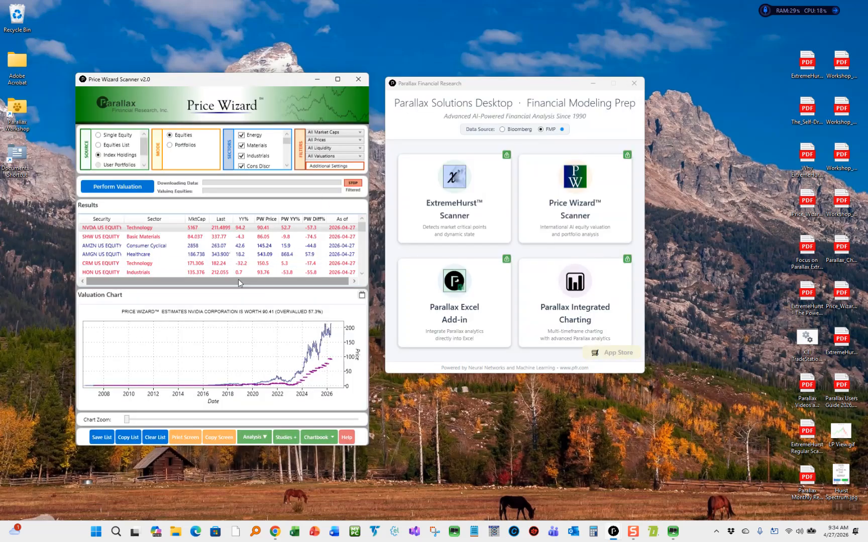
pyautogui.rightClick(101, 232)
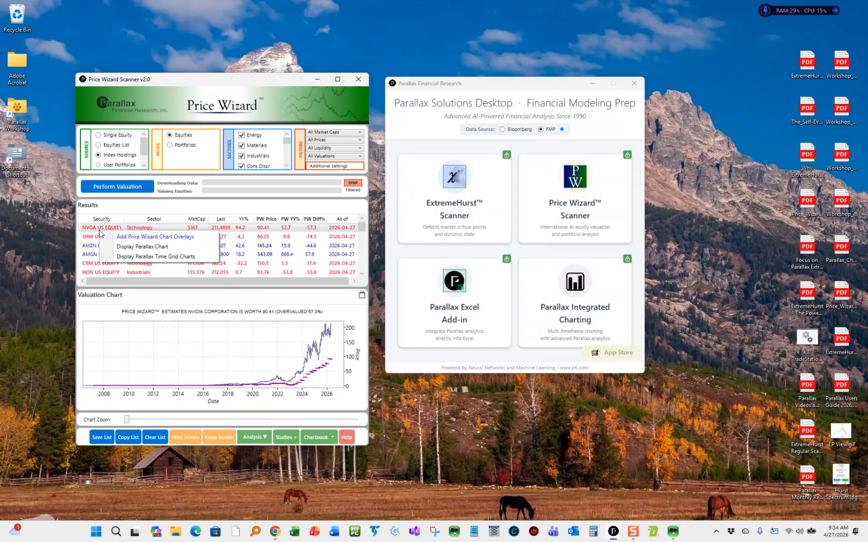
pyautogui.click(133, 250)
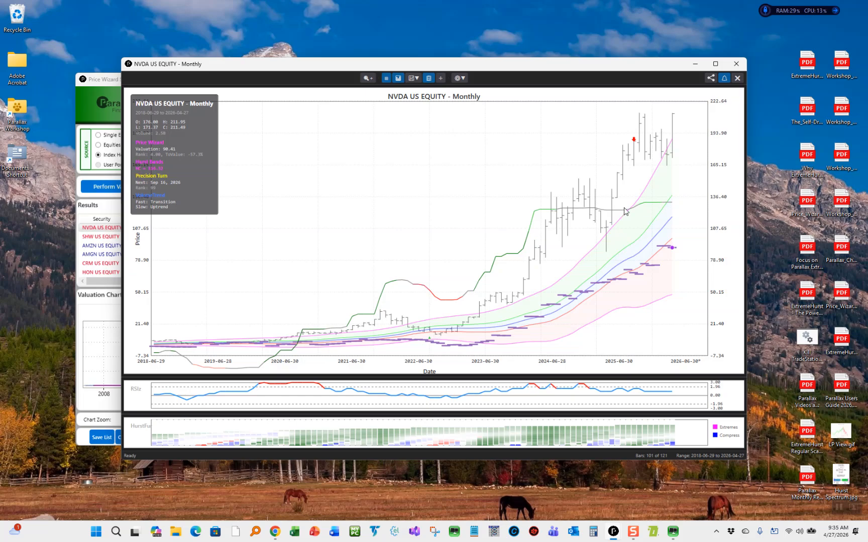
# Change the NVDA chart's period to Weekly in the data settings and inspect the latest signal arrow.
pyautogui.click(457, 78)
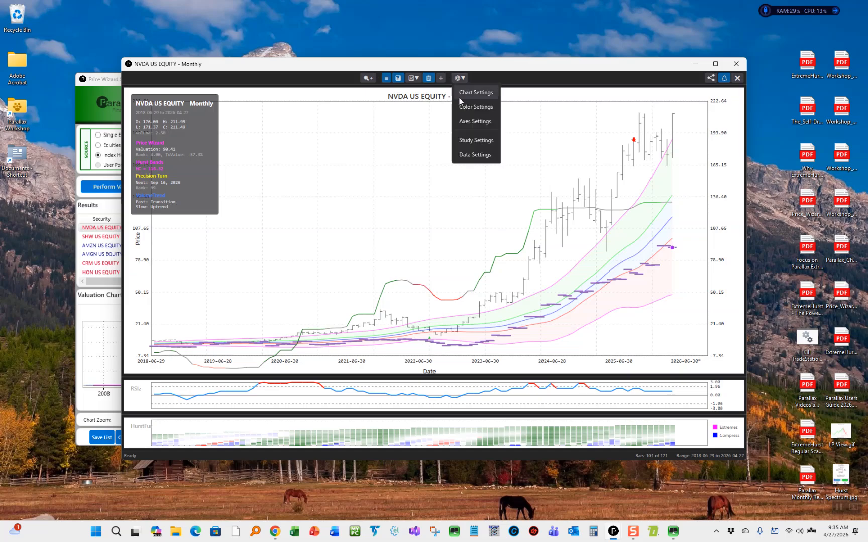
pyautogui.click(466, 150)
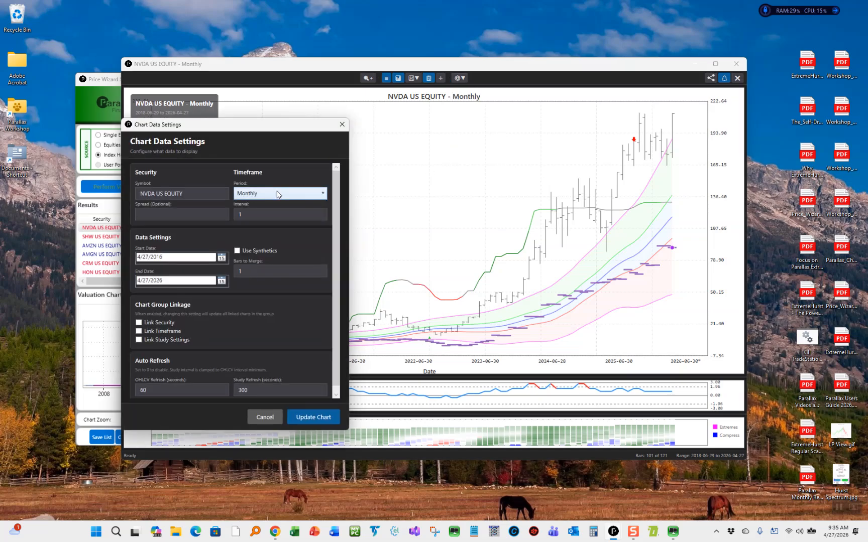
pyautogui.click(275, 193)
pyautogui.click(252, 233)
pyautogui.click(305, 417)
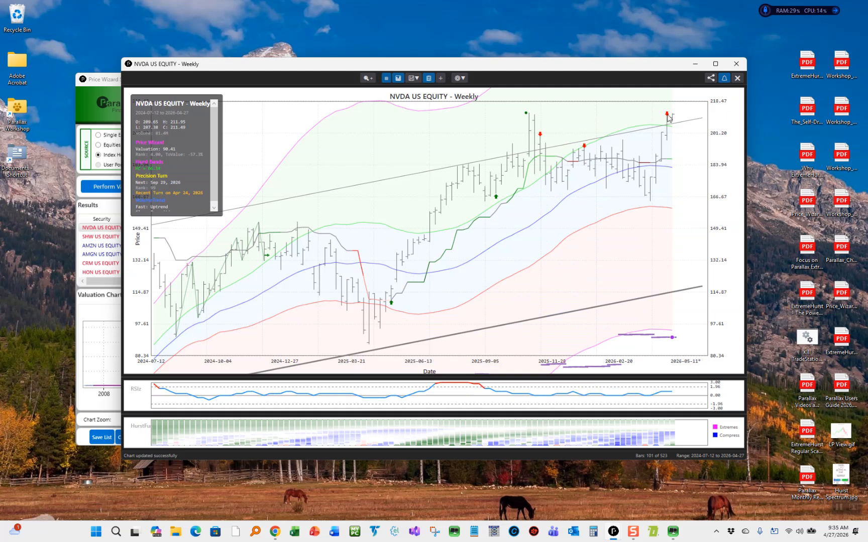
pyautogui.moveTo(668, 116)
# Set the NVDA chart data to Monthly with 3 bars merged and a start date of 4/27/2010, and update the chart.
pyautogui.click(457, 78)
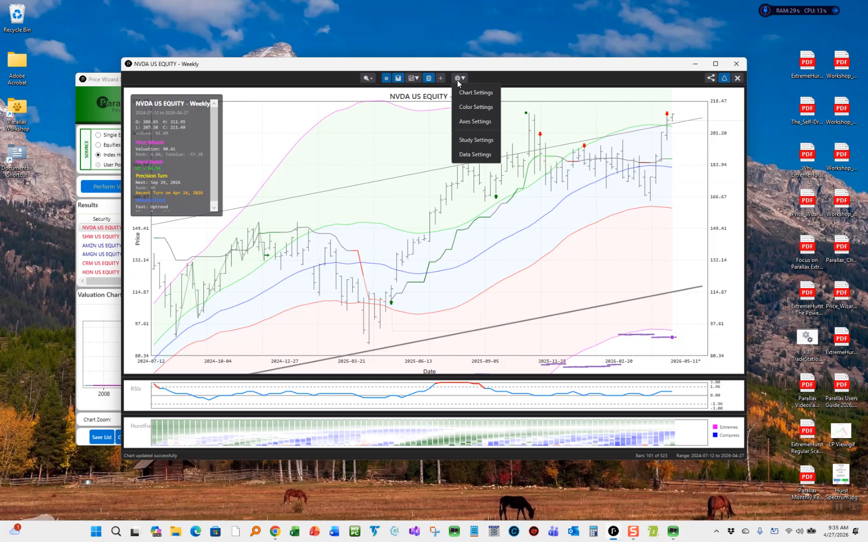
pyautogui.click(474, 153)
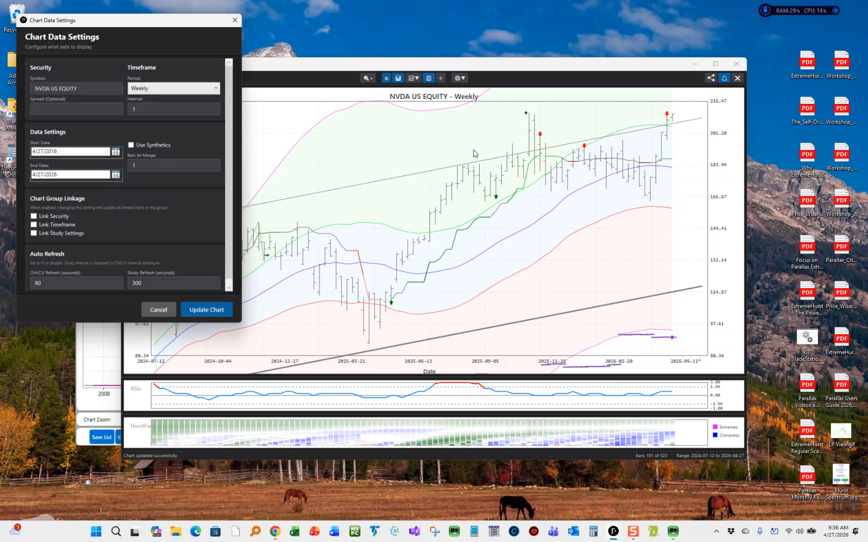
pyautogui.click(154, 89)
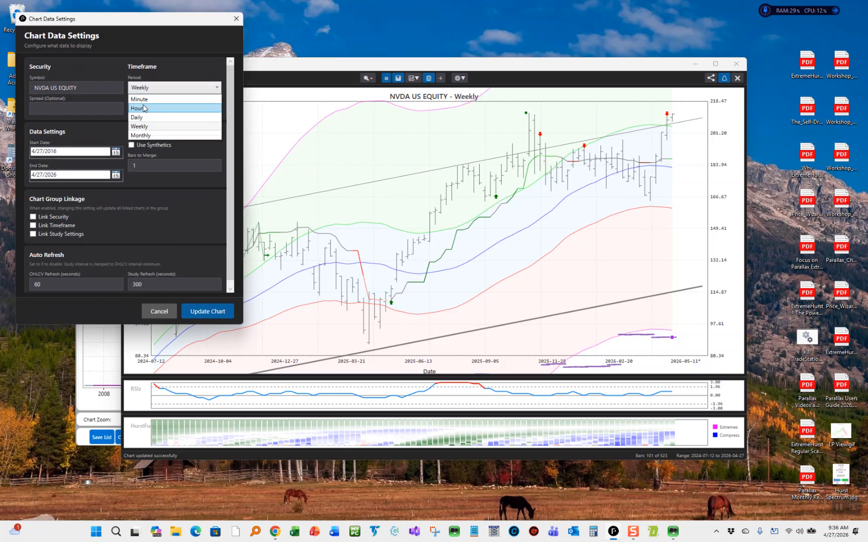
pyautogui.click(147, 136)
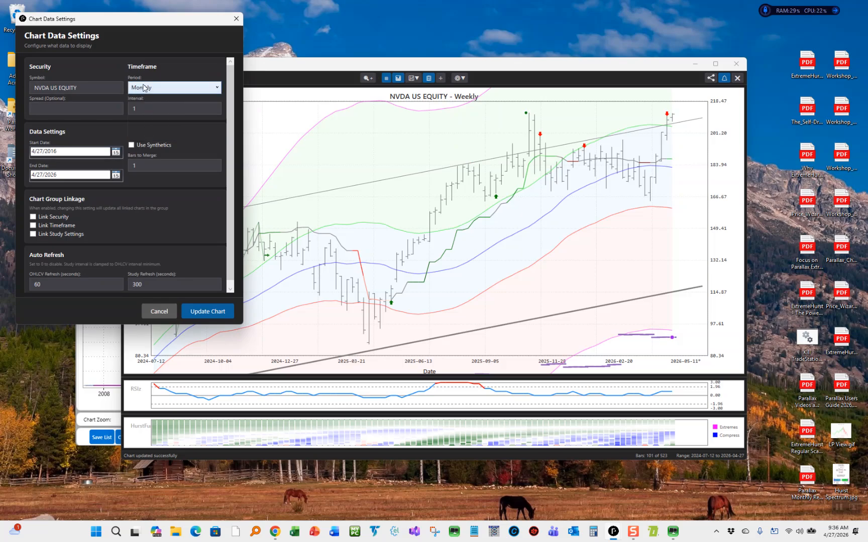
pyautogui.click(145, 166)
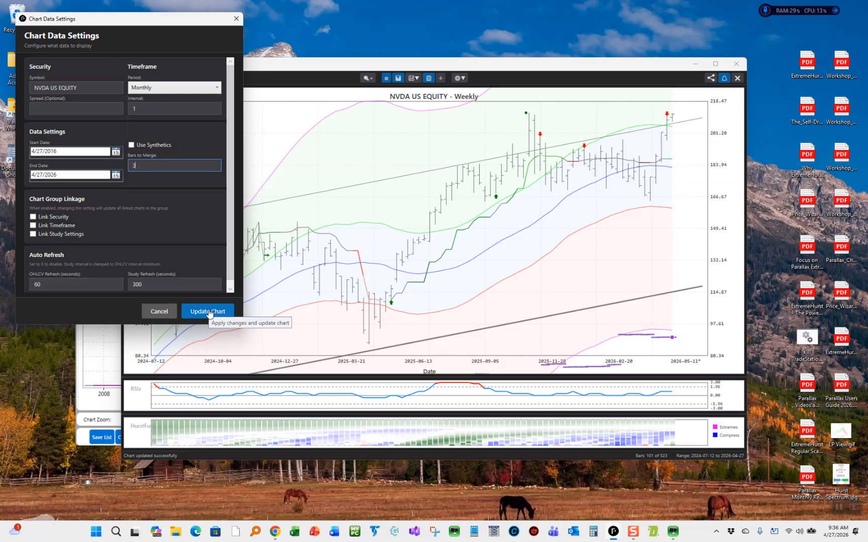
pyautogui.moveTo(61, 153); pyautogui.dragTo(53, 158)
pyautogui.write('0')
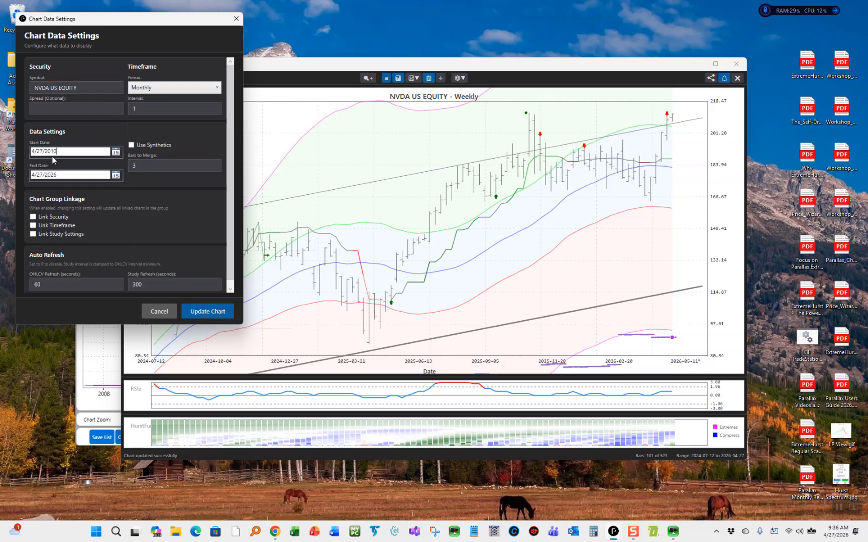
pyautogui.click(197, 311)
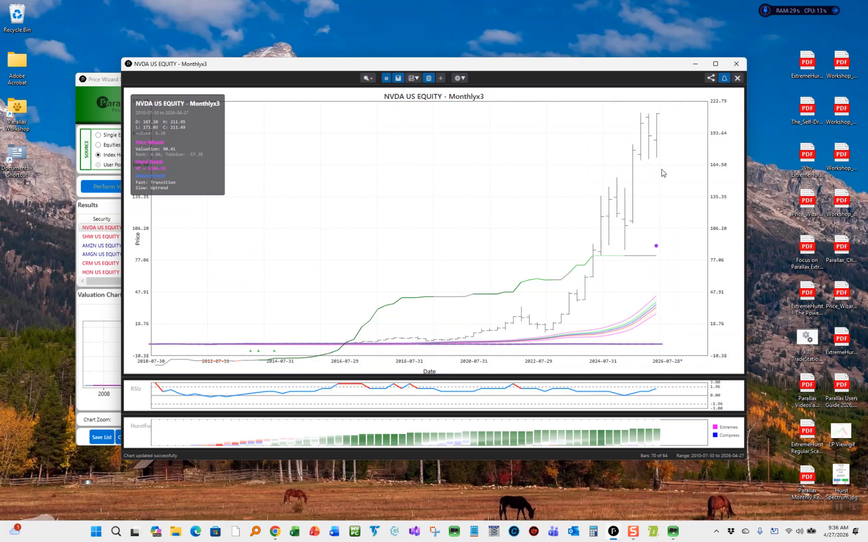
# Close the NVDA chart and review the valuation charts of AMGN and the holdings above it, up to SHW.
pyautogui.click(458, 80)
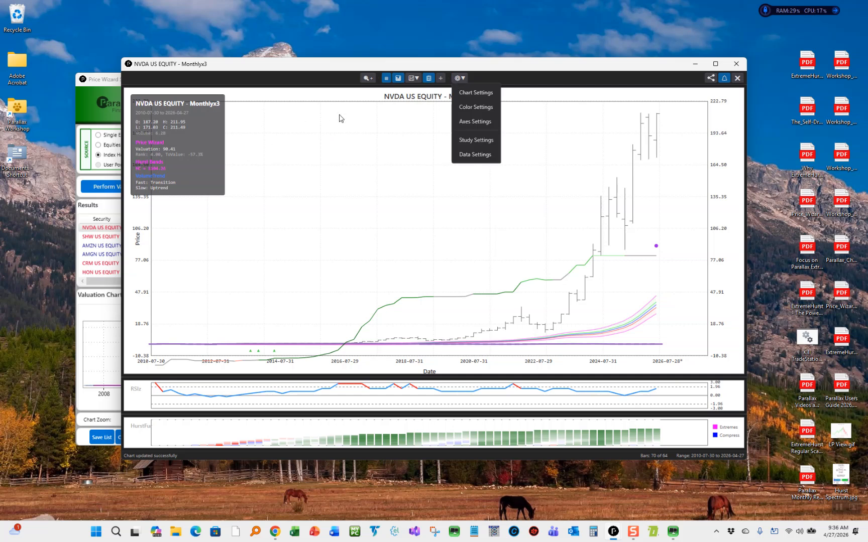
pyautogui.click(737, 63)
pyautogui.click(736, 64)
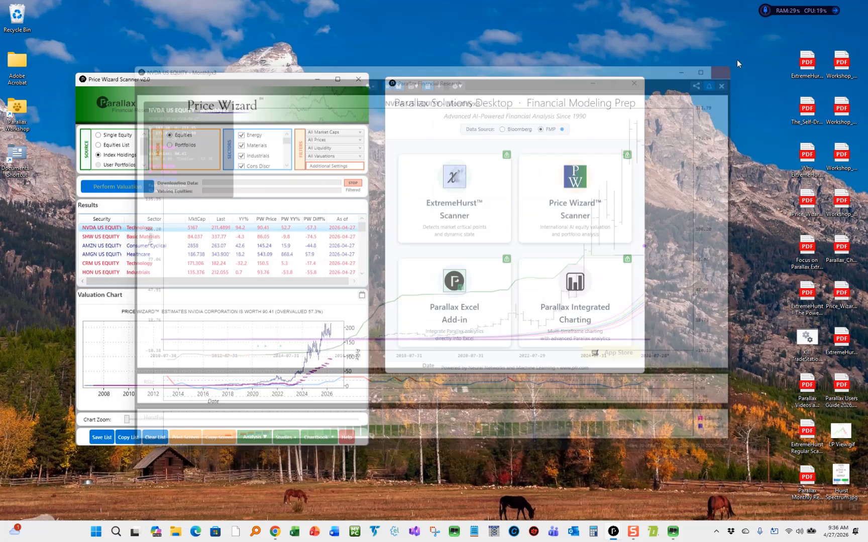
pyautogui.click(103, 258)
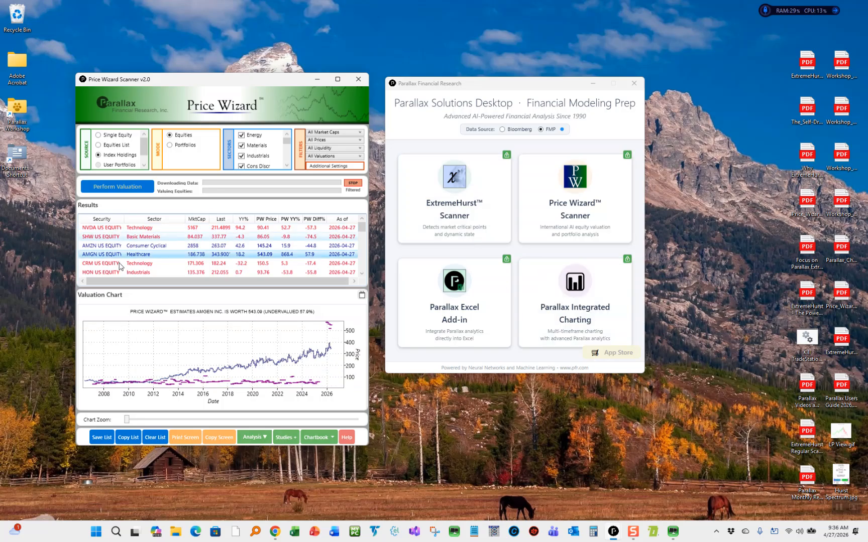
pyautogui.press('Up')
pyautogui.press('Up')
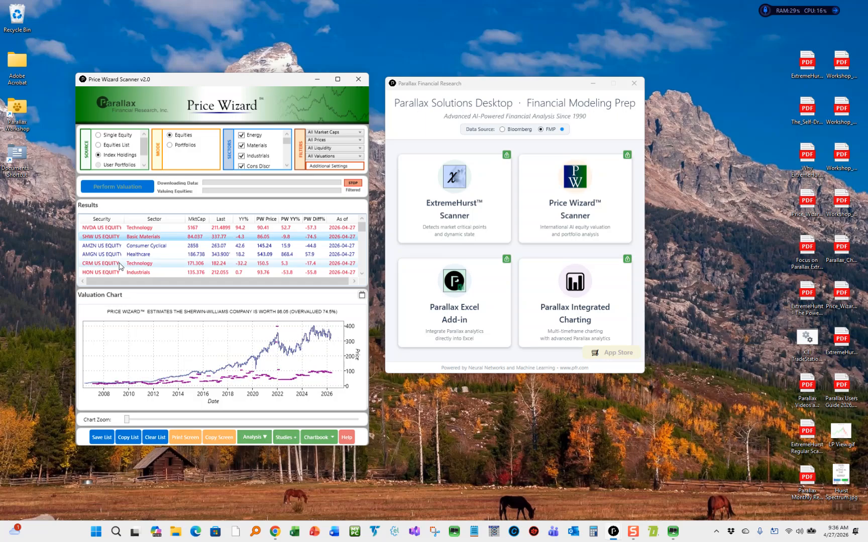
# Display the Parallax chart for CRM from the valuation results, examine it, and close it.
pyautogui.click(119, 265)
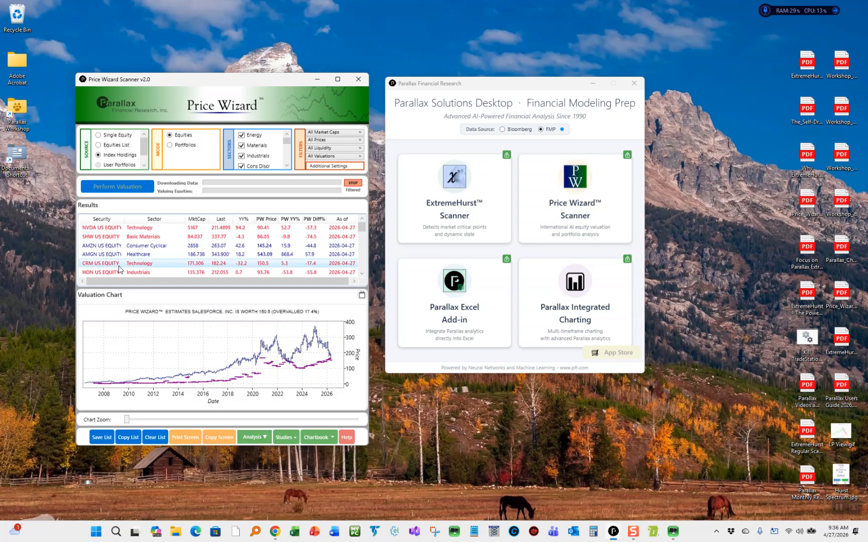
pyautogui.rightClick(120, 269)
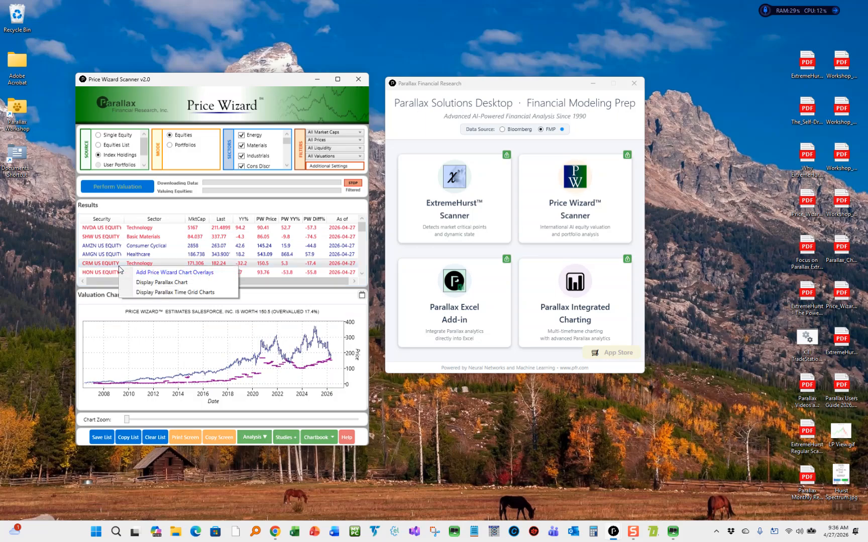
pyautogui.click(157, 282)
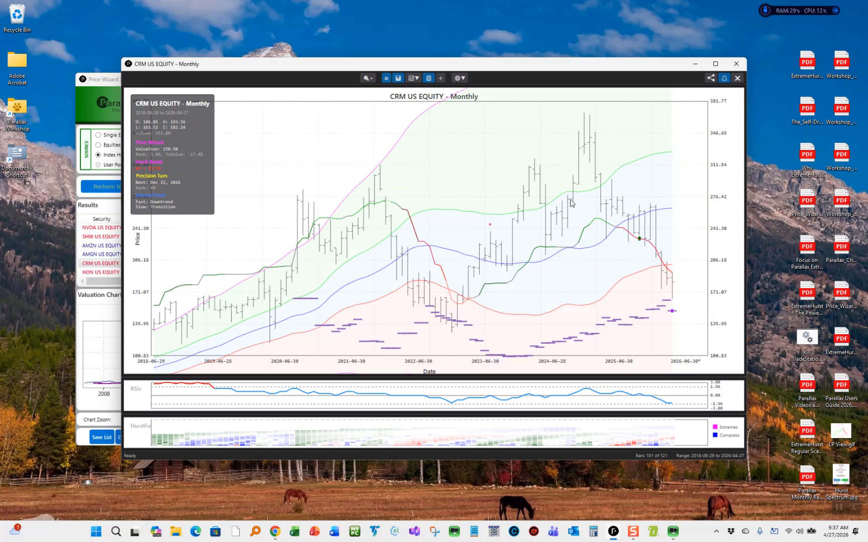
pyautogui.click(736, 64)
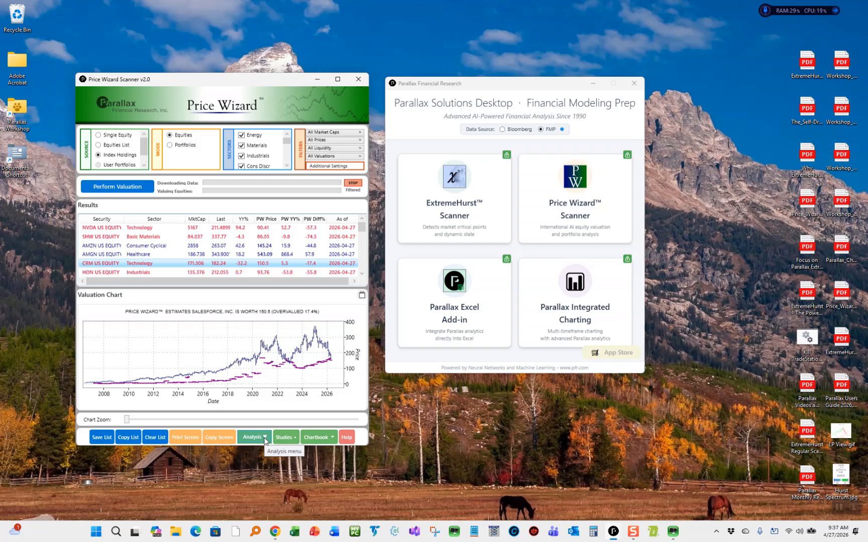
# Look over the Chartbook options and open the Past Performance analysis for the valued index holdings.
pyautogui.click(322, 438)
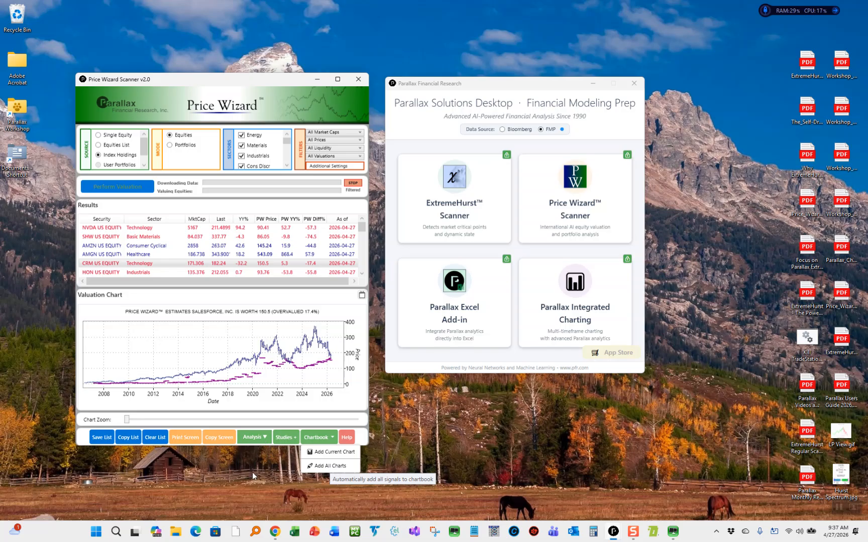
pyautogui.click(266, 438)
pyautogui.click(267, 440)
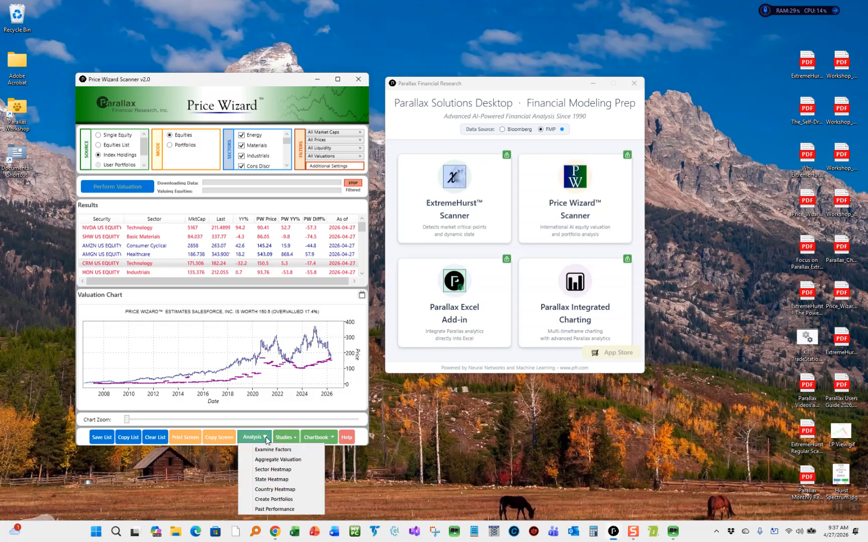
pyautogui.click(271, 509)
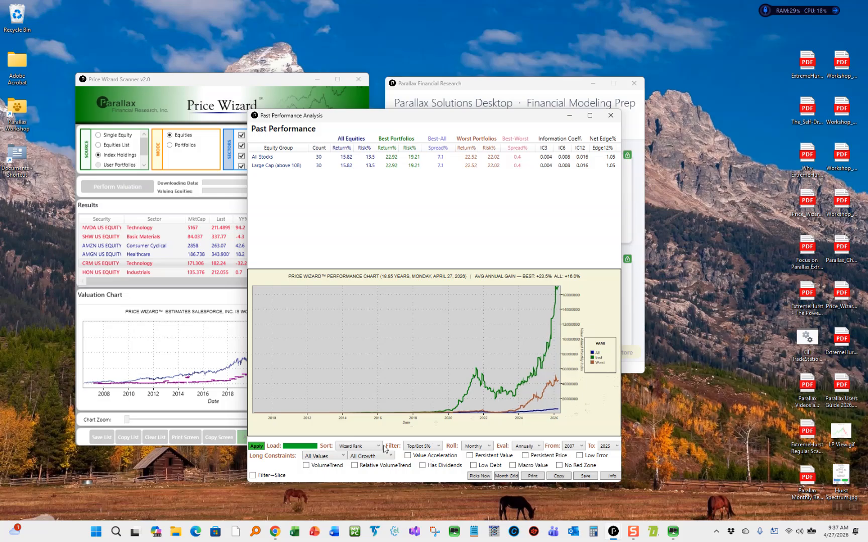
# Set the Past Performance filter to Top/Bot 20% and apply it, declining to save the current picks to CSV.
pyautogui.click(439, 446)
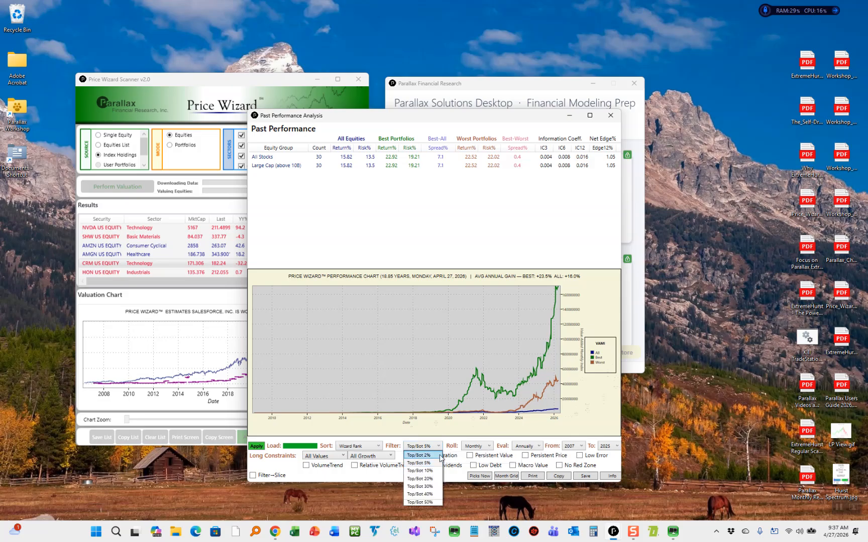
pyautogui.click(433, 479)
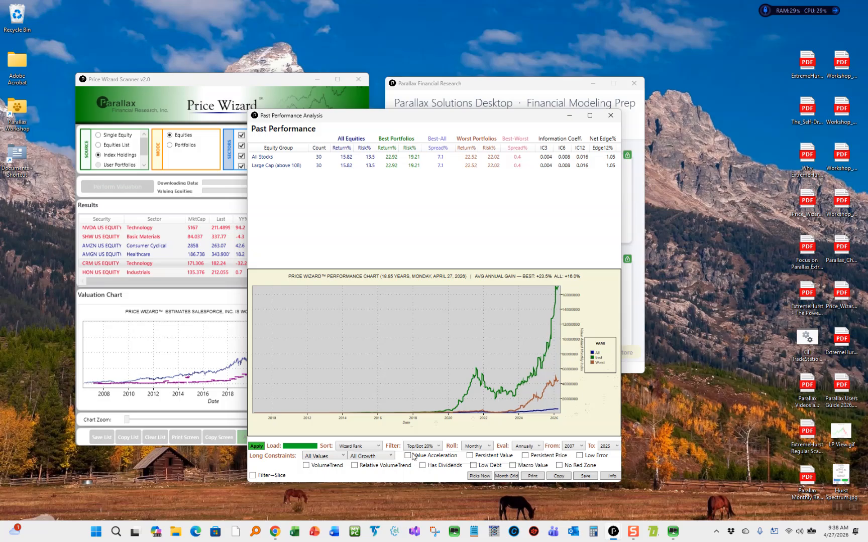
pyautogui.click(255, 446)
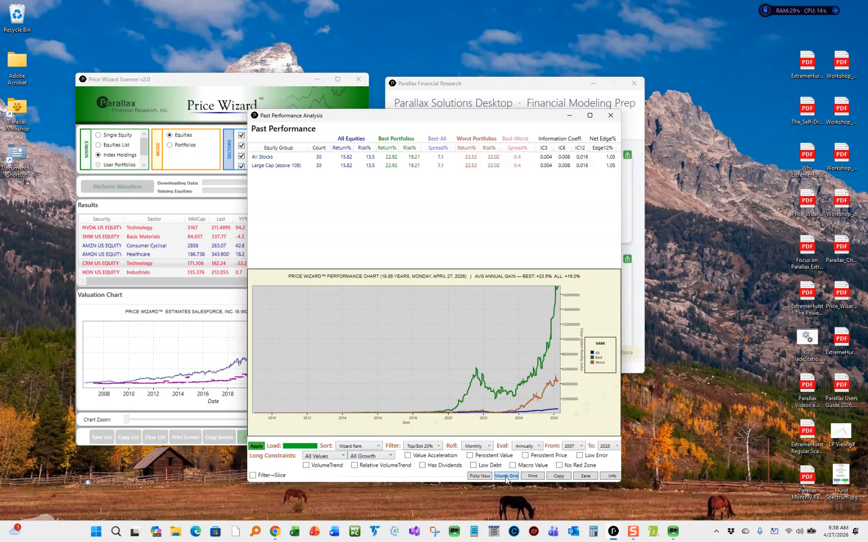
pyautogui.click(478, 476)
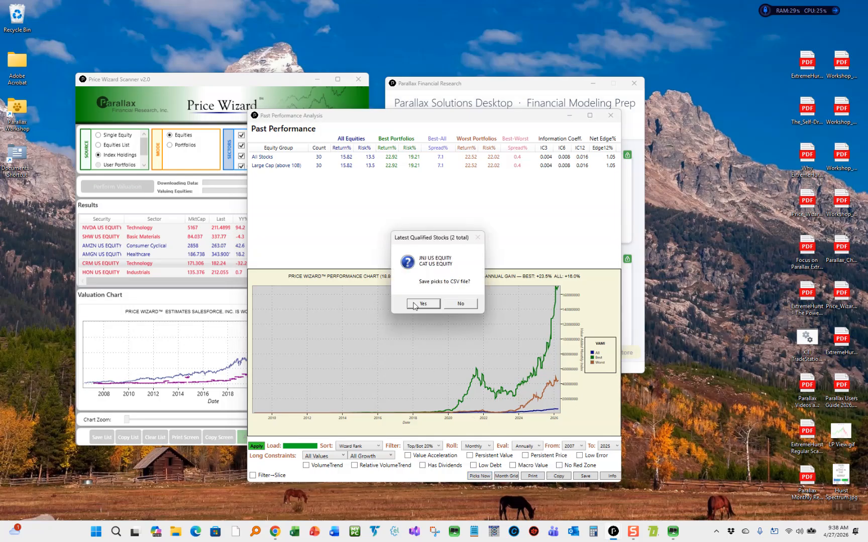
pyautogui.click(456, 305)
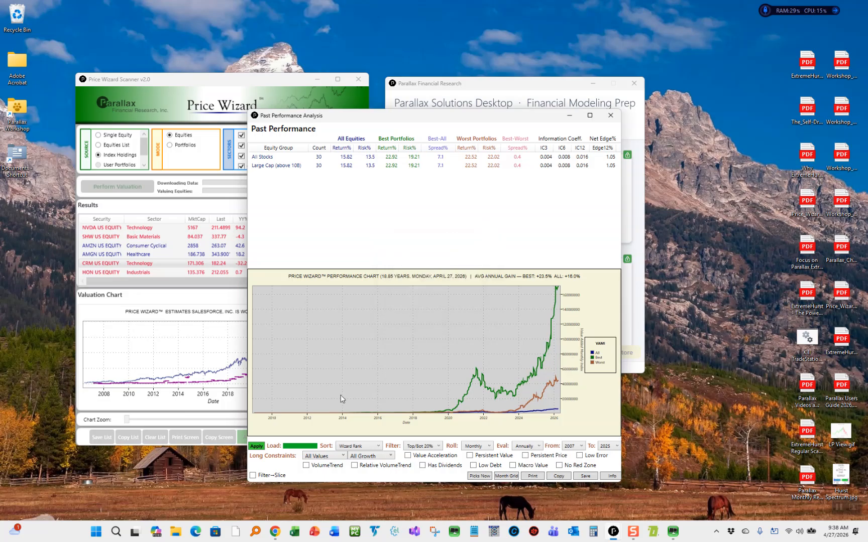
pyautogui.click(255, 447)
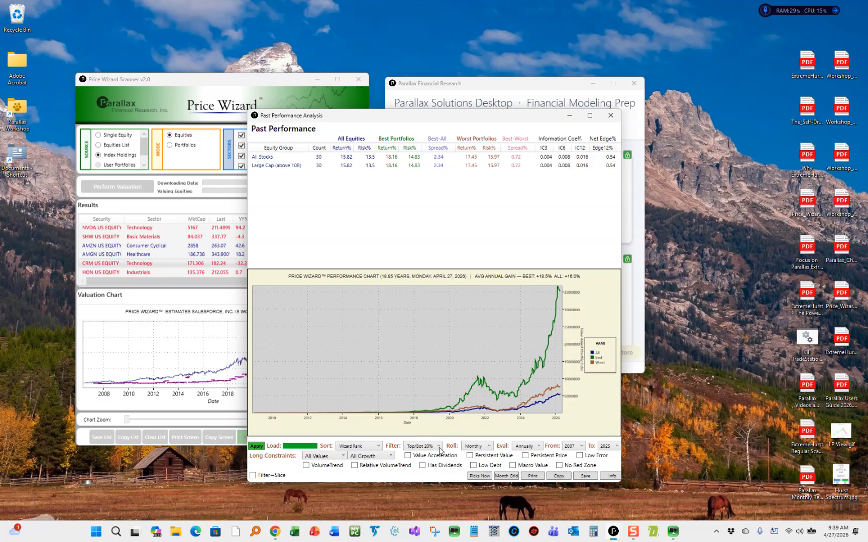
# Review the latest qualified stocks without saving them, and view the best model's monthly % return grid.
pyautogui.click(481, 476)
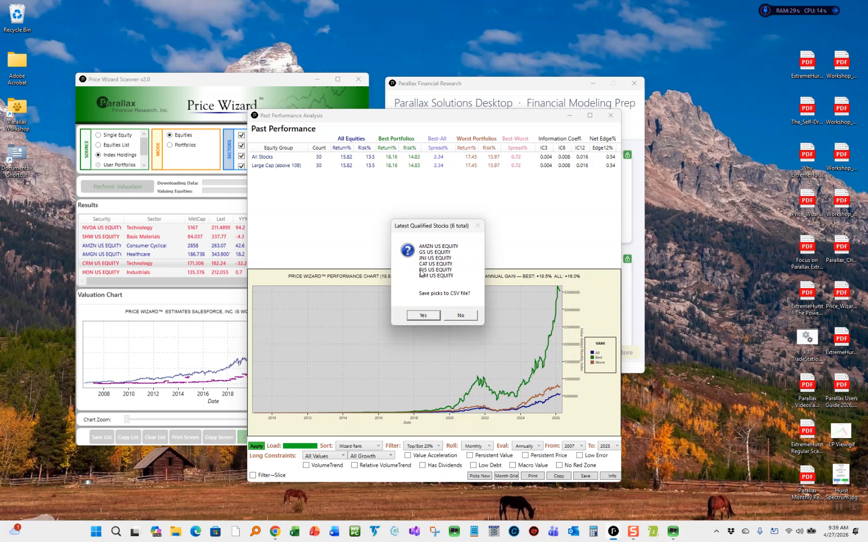
pyautogui.click(461, 316)
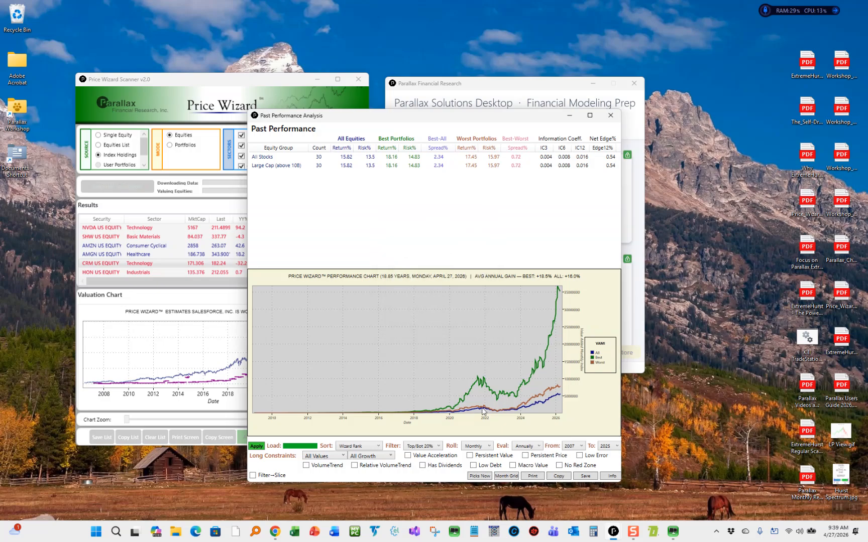
pyautogui.click(506, 476)
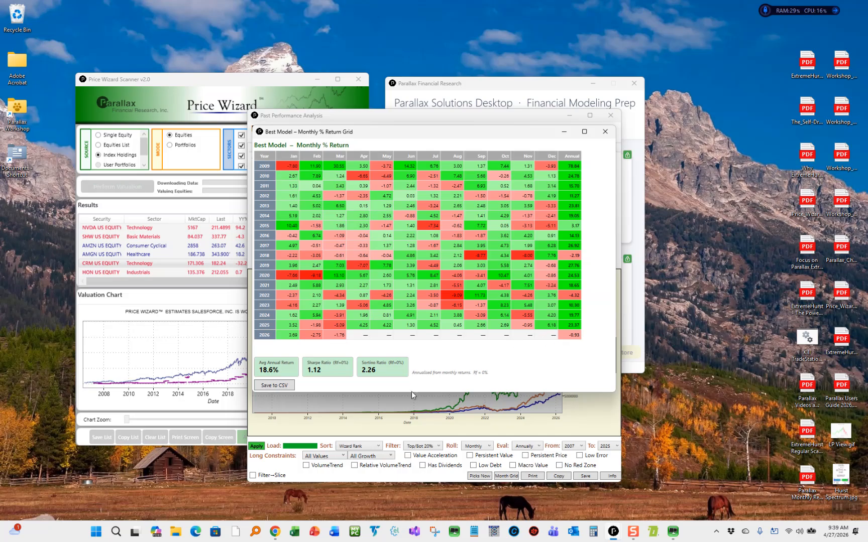
pyautogui.click(605, 132)
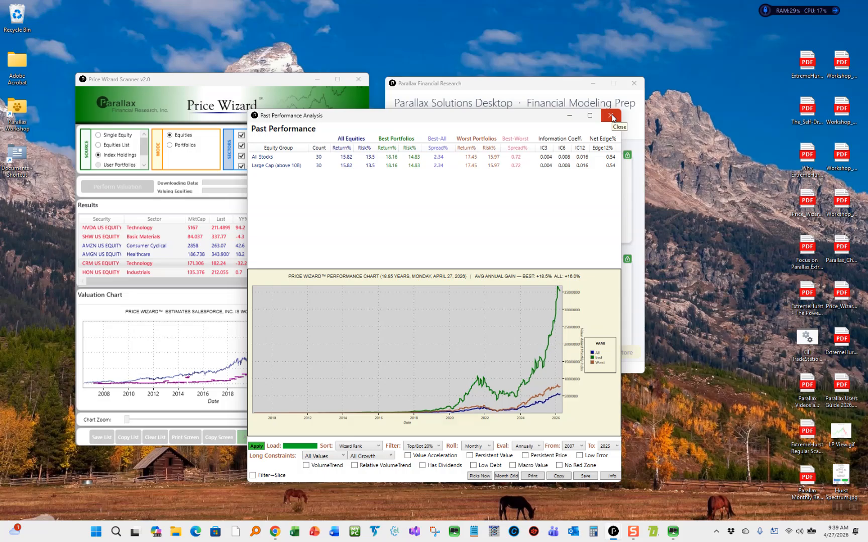
# Close the Past Performance analysis and quit the Price Wizard Scanner.
pyautogui.click(611, 117)
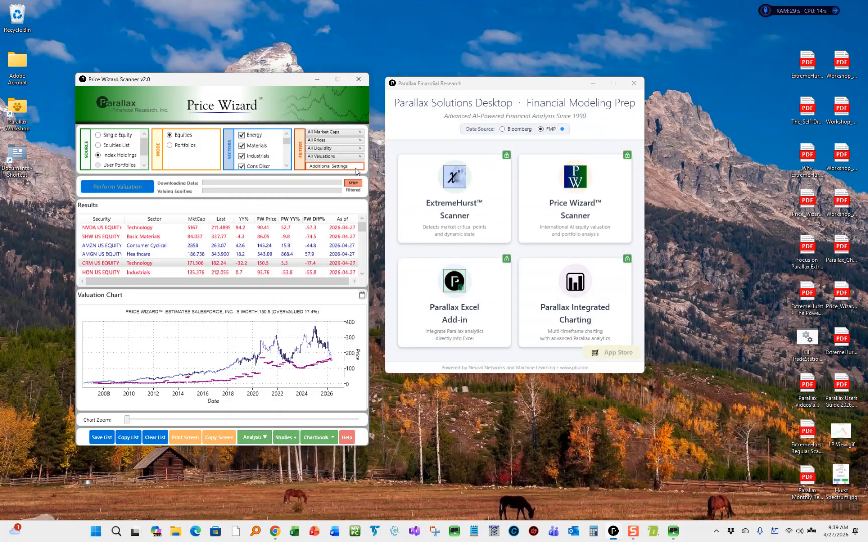
pyautogui.click(359, 79)
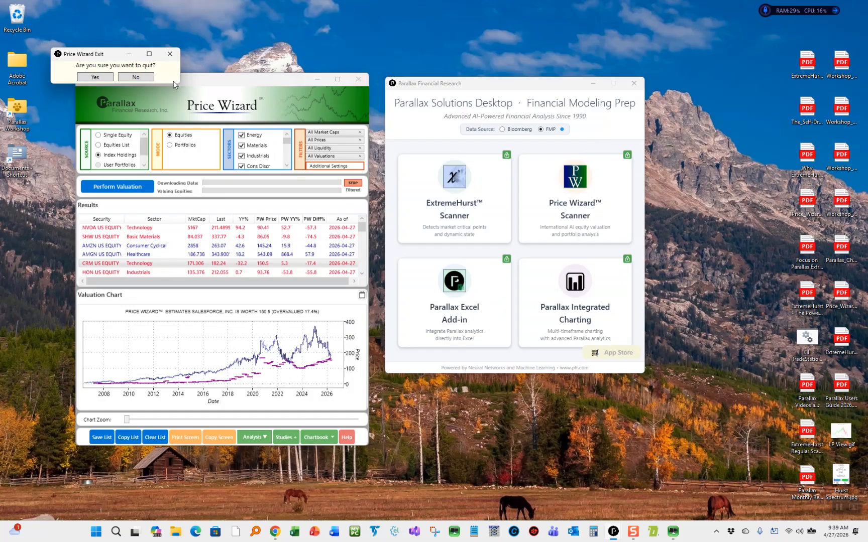
pyautogui.click(108, 76)
pyautogui.click(148, 88)
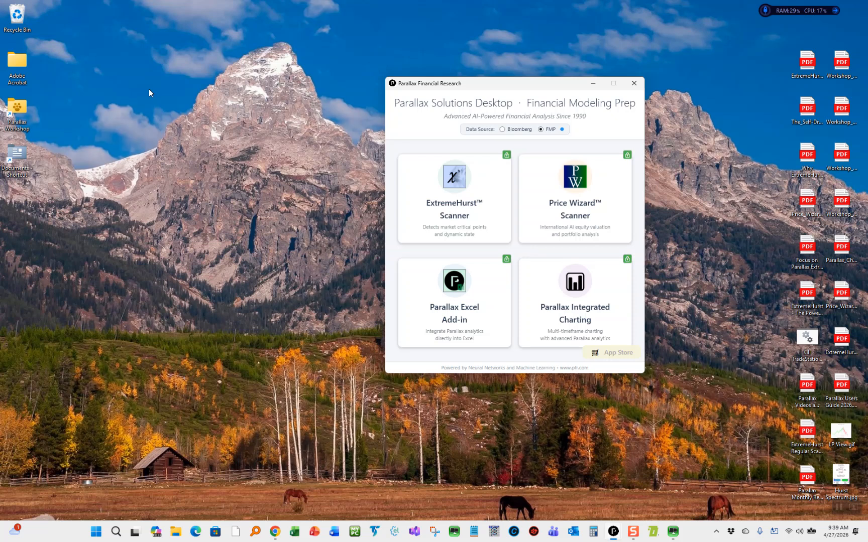
# Install the Parallax Excel Add-in and open the Example Templates page from its web guide.
pyautogui.click(446, 312)
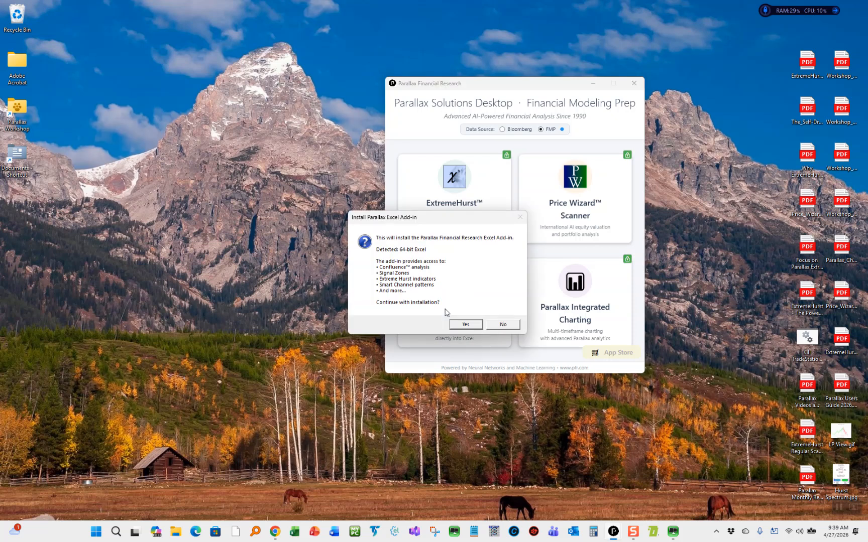
pyautogui.click(468, 327)
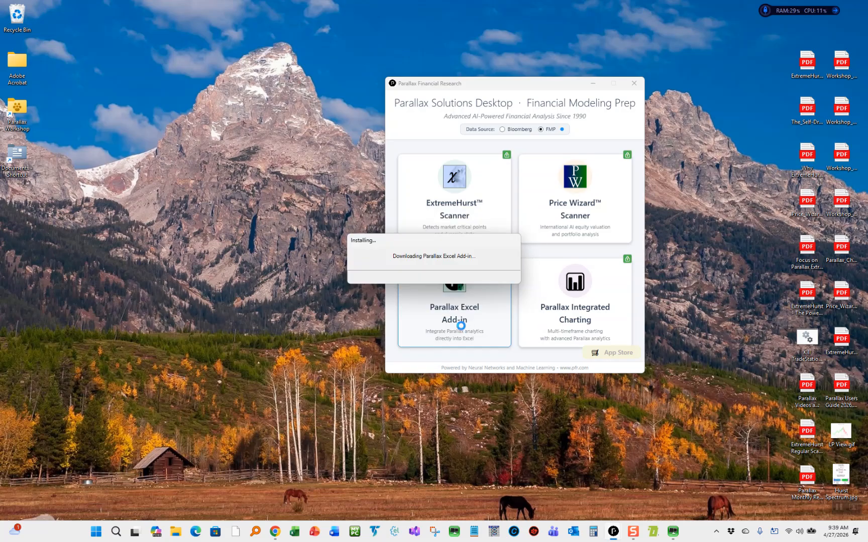
pyautogui.click(462, 325)
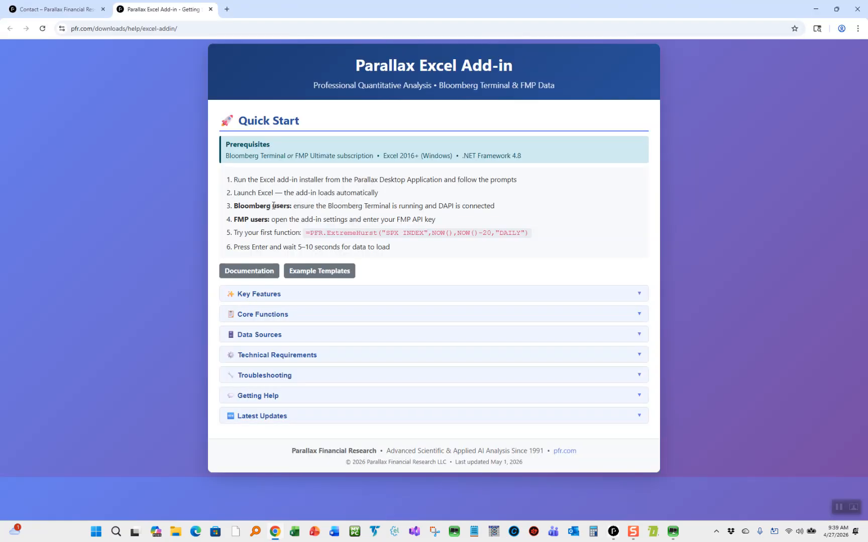
pyautogui.click(320, 271)
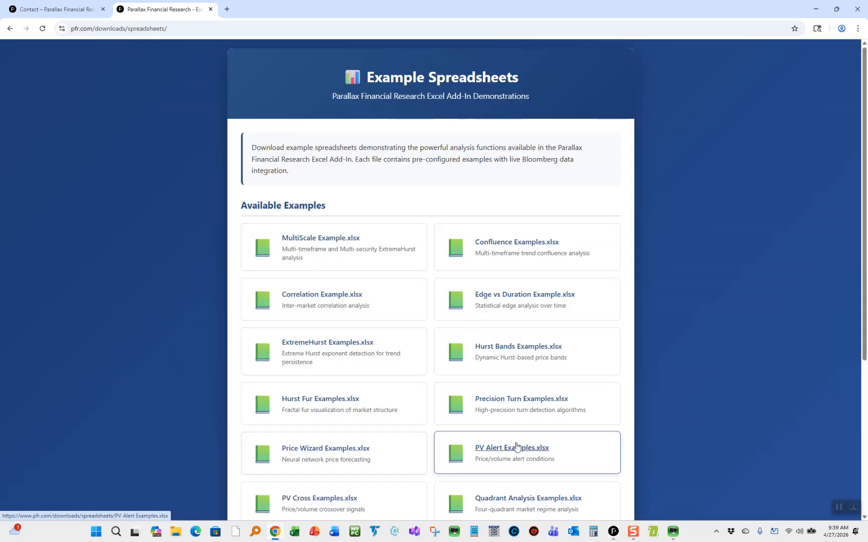
# Download MultiScale Example.xlsx from the example spreadsheets page and show the file in the Downloads folder.
pyautogui.scroll(-5, 539, 442)
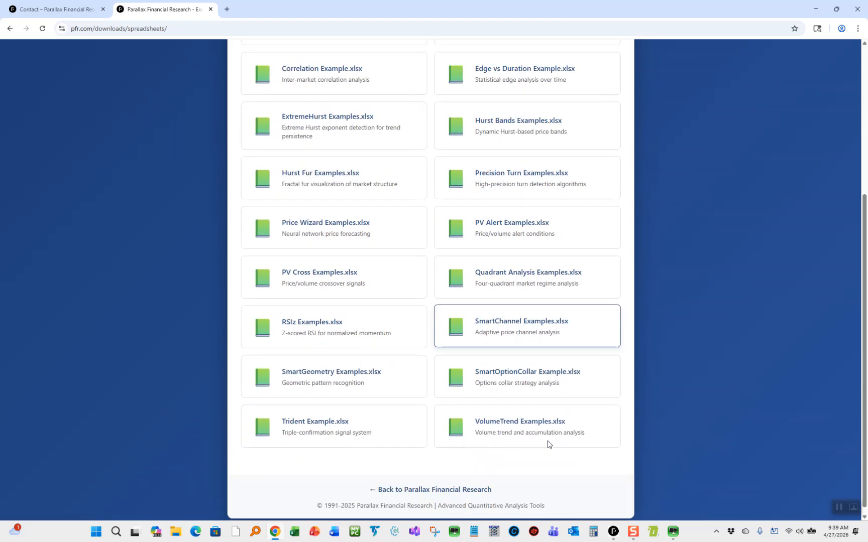
pyautogui.scroll(4, 401, 426)
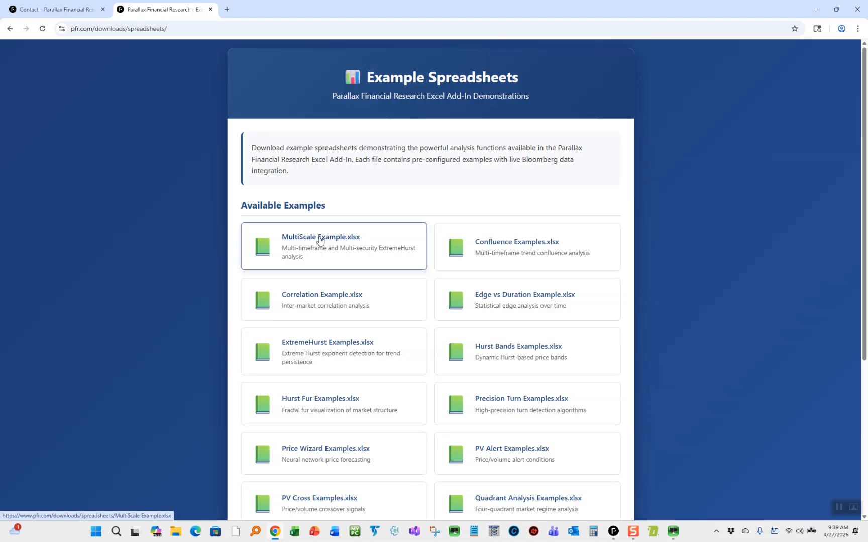
pyautogui.click(320, 239)
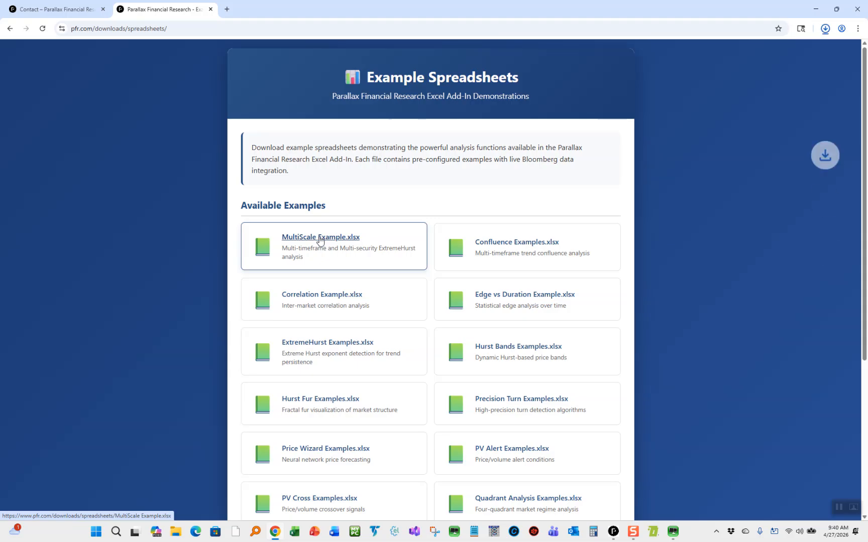
pyautogui.moveTo(816, 55)
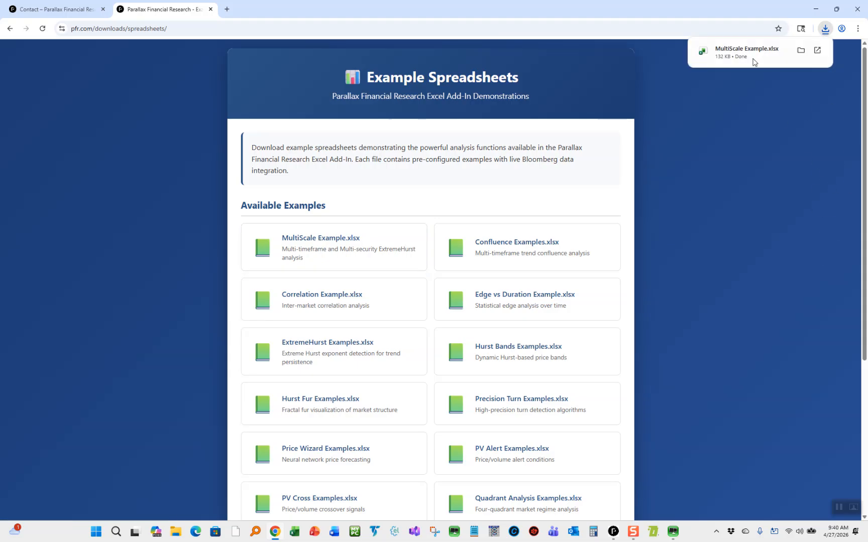
pyautogui.click(801, 51)
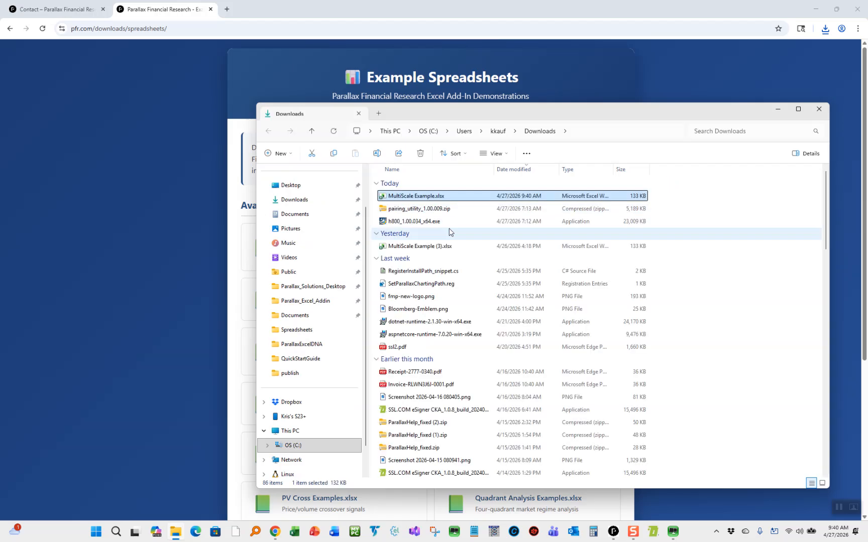
# Open the downloaded MultiScale Example.xlsx in Excel, minimize the browser and folder windows, and enable editing of the workbook.
pyautogui.doubleClick(420, 197)
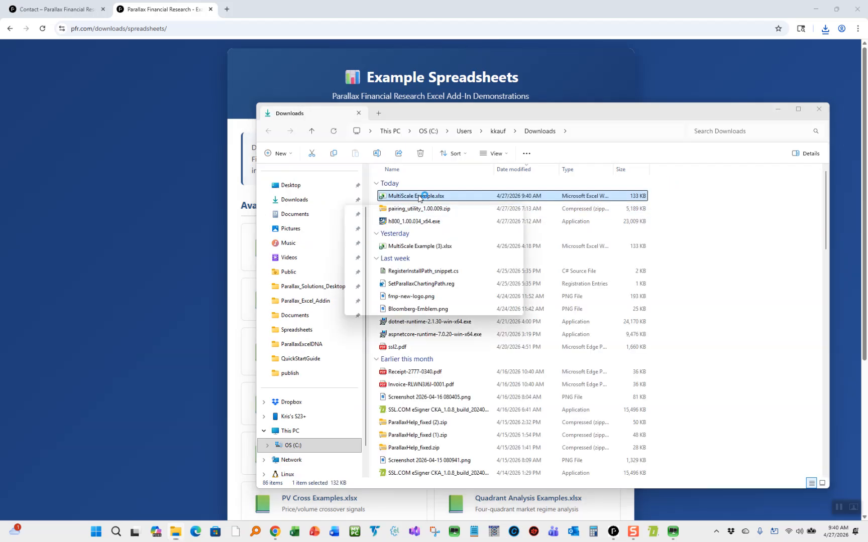
pyautogui.click(816, 10)
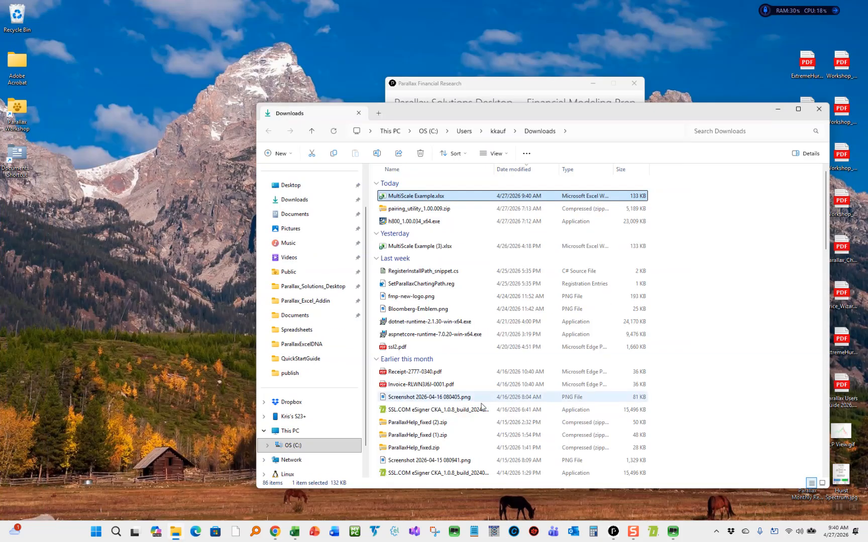
pyautogui.click(295, 533)
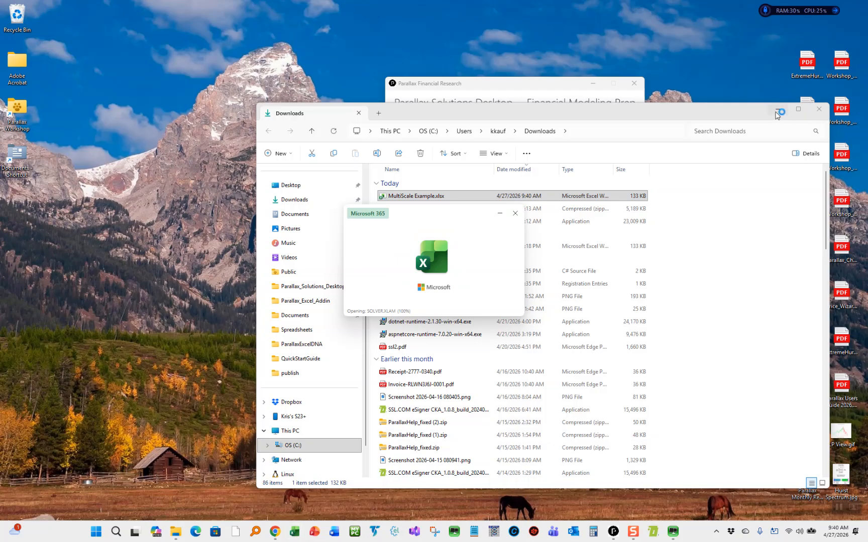
pyautogui.click(777, 110)
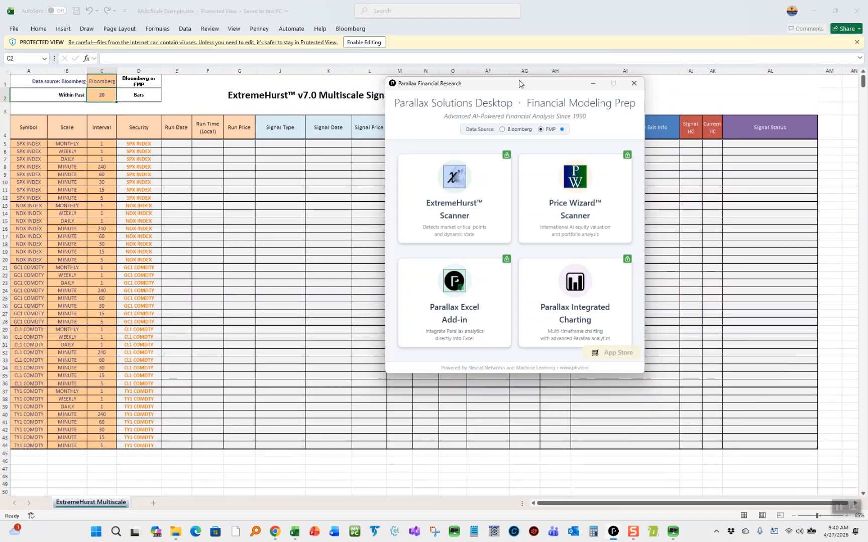
pyautogui.click(360, 43)
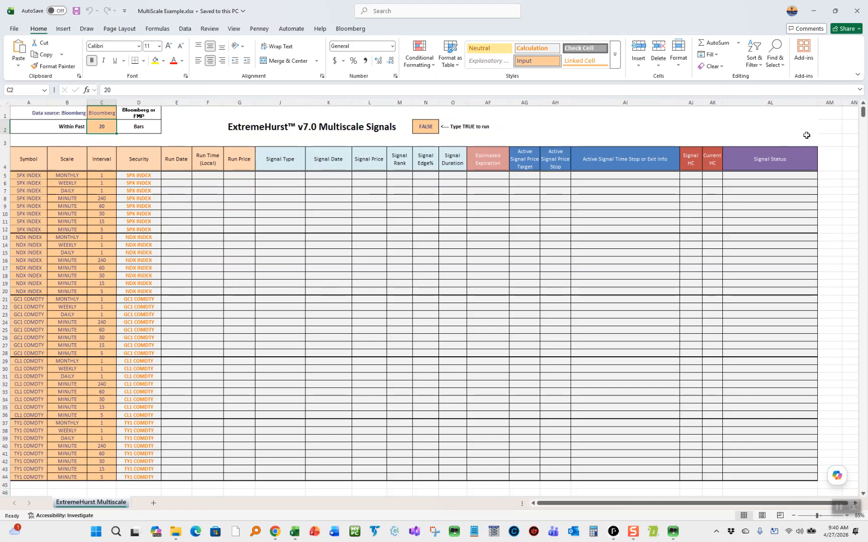
# Bring up the Parallax Solutions Desktop launcher over the workbook to check its data source, and minimize it.
pyautogui.moveTo(616, 533)
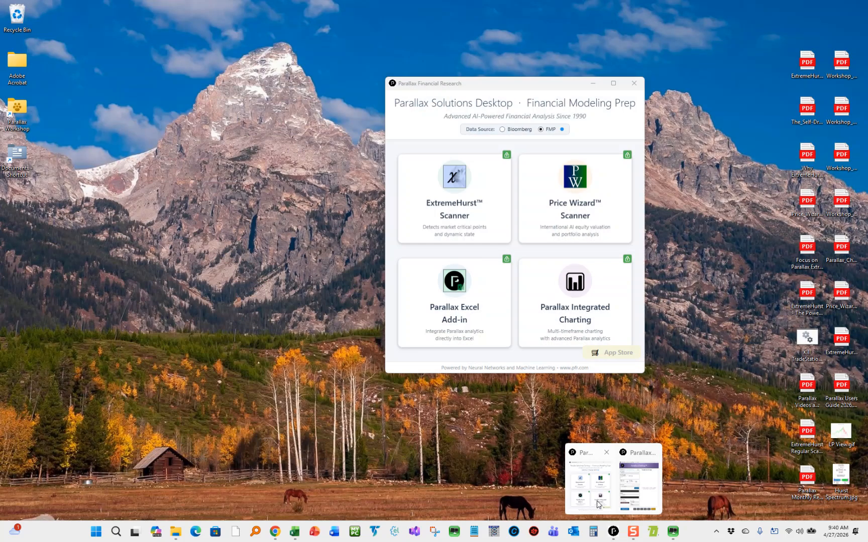
pyautogui.click(598, 504)
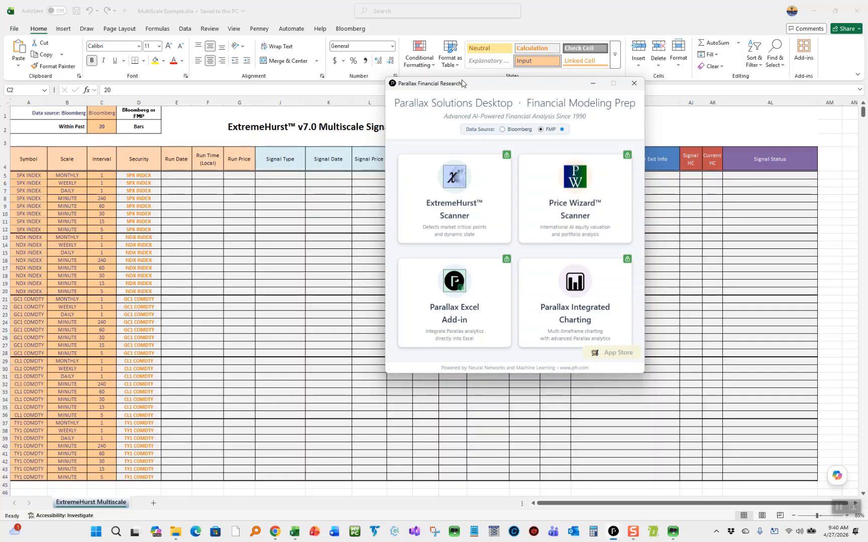
pyautogui.moveTo(488, 89); pyautogui.dragTo(398, 151)
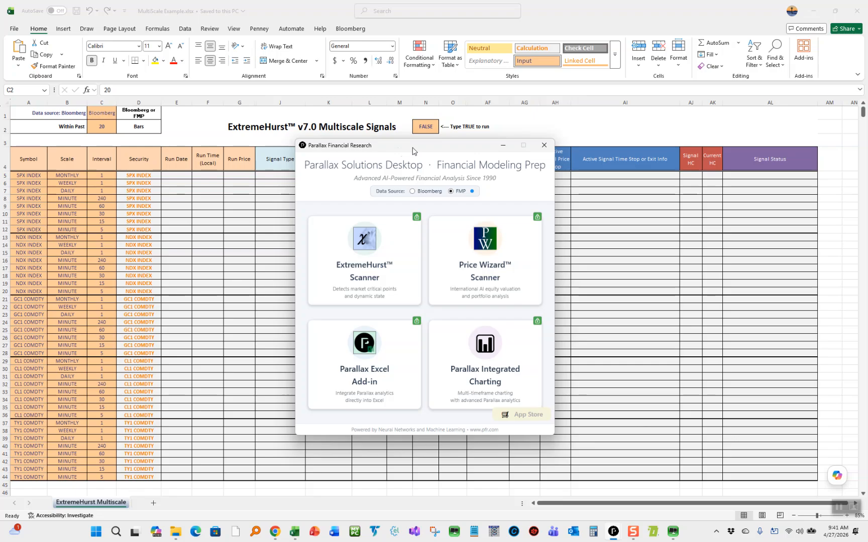
pyautogui.moveTo(412, 151); pyautogui.dragTo(386, 154)
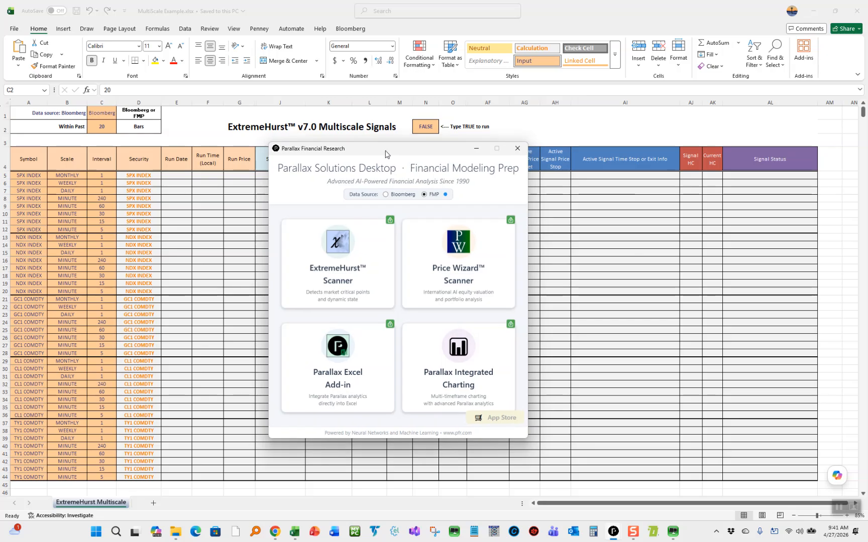
pyautogui.click(476, 150)
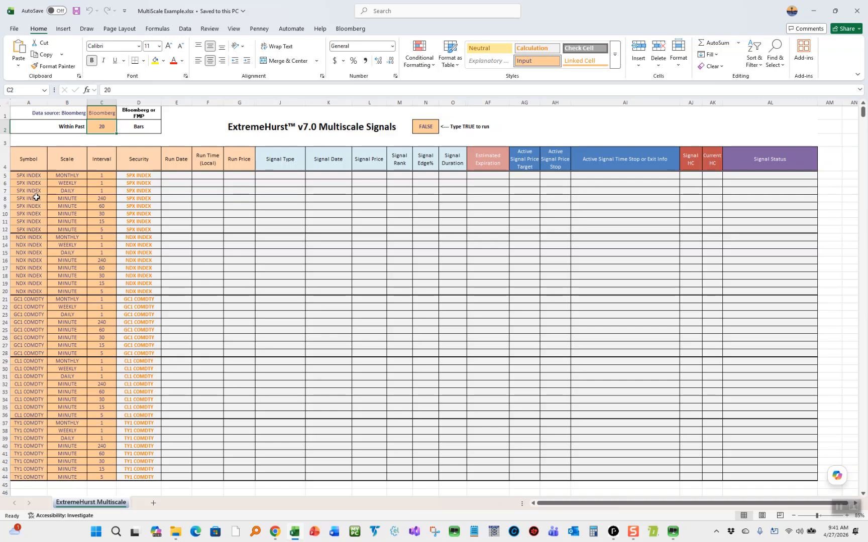
# Set the workbook's data source in cell C1 to fmp and select the Within Past bars cell.
pyautogui.click(102, 113)
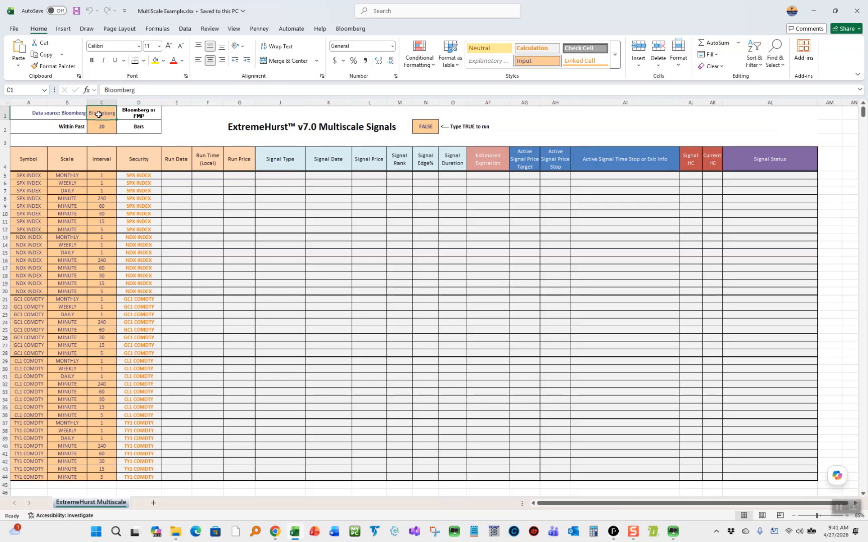
pyautogui.write('fmp')
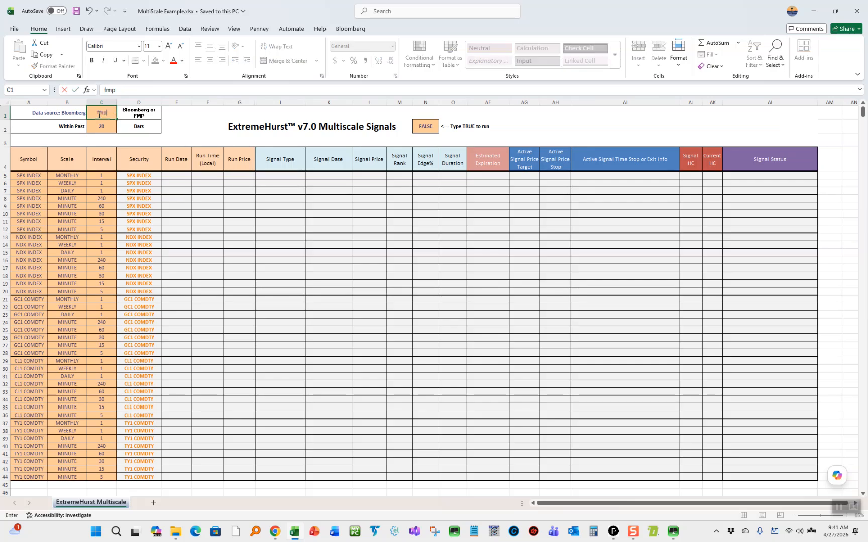
pyautogui.click(183, 115)
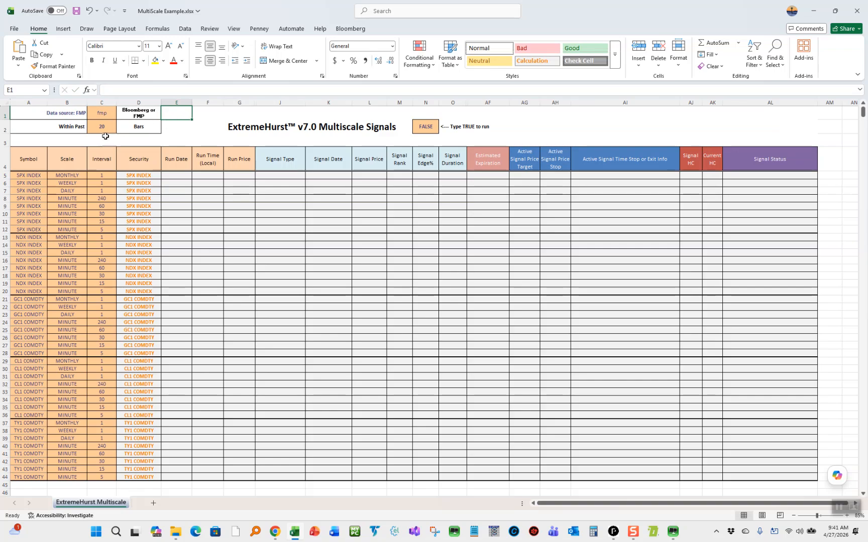
pyautogui.click(103, 129)
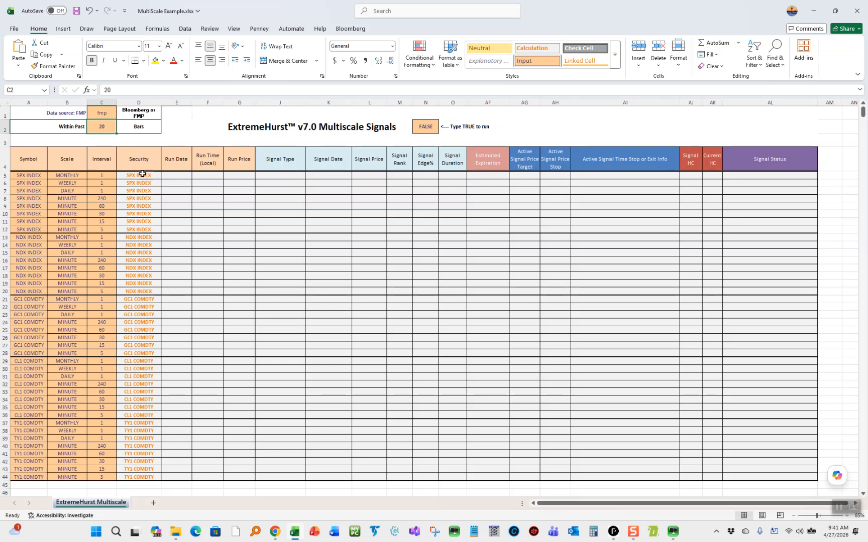
# Examine the run switch, the PFR.ExtremeHurst formula in D5 and the output range it fills, leaving the formula unedited.
pyautogui.click(426, 126)
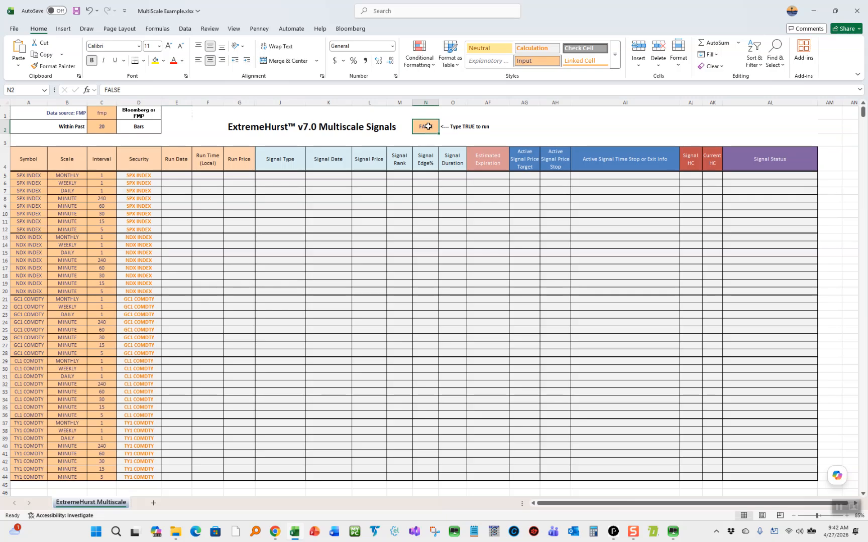
pyautogui.click(141, 176)
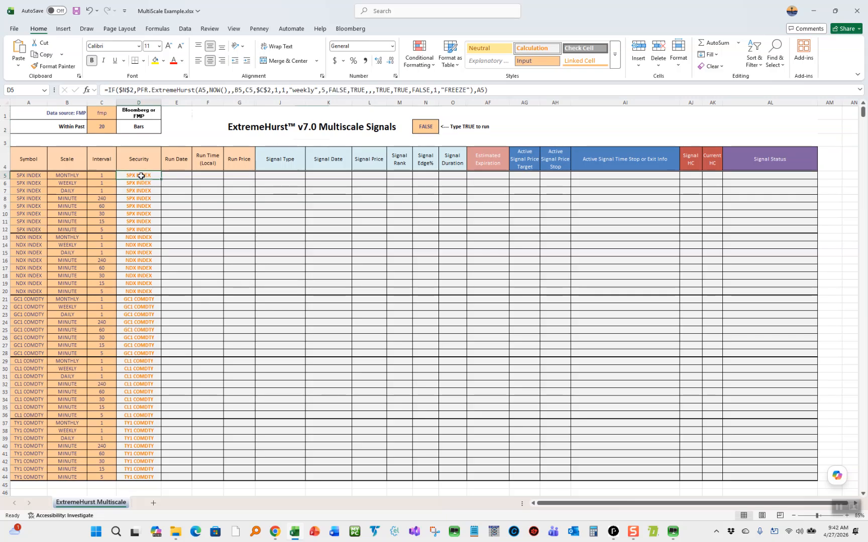
pyautogui.moveTo(137, 89); pyautogui.dragTo(152, 90)
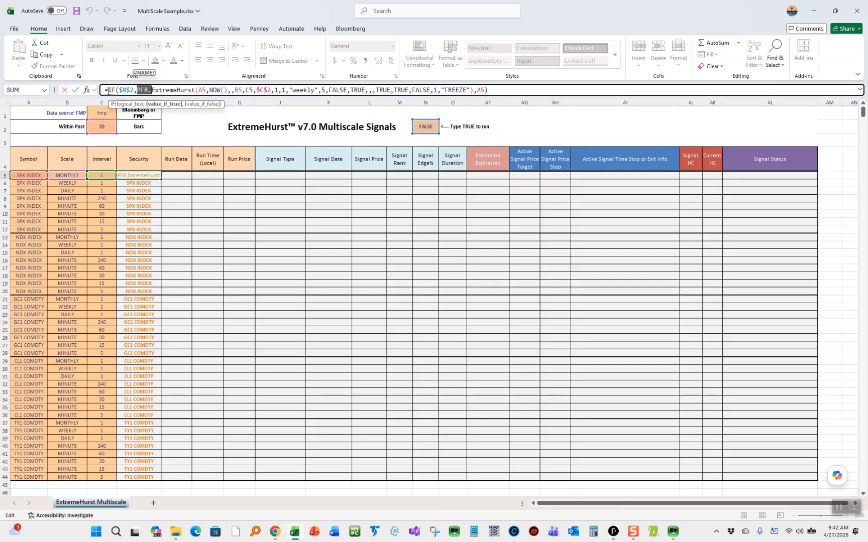
pyautogui.click(66, 92)
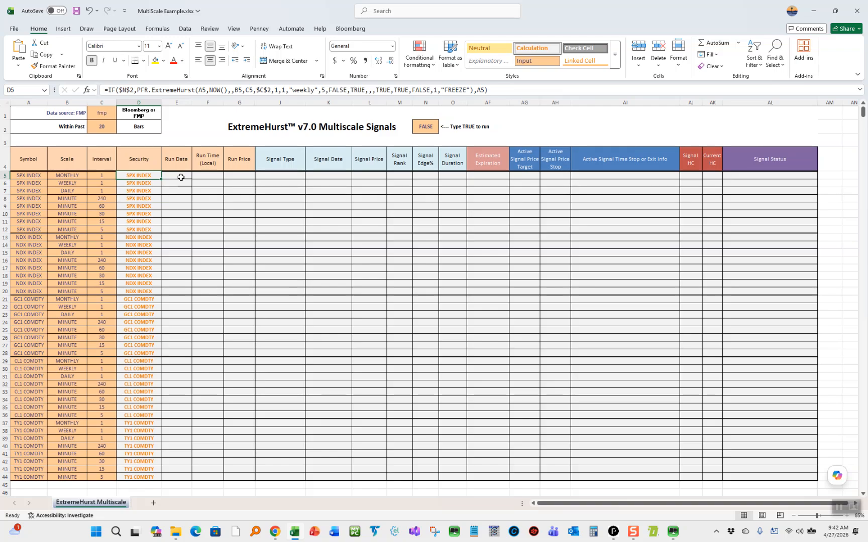
pyautogui.moveTo(181, 178); pyautogui.dragTo(787, 479)
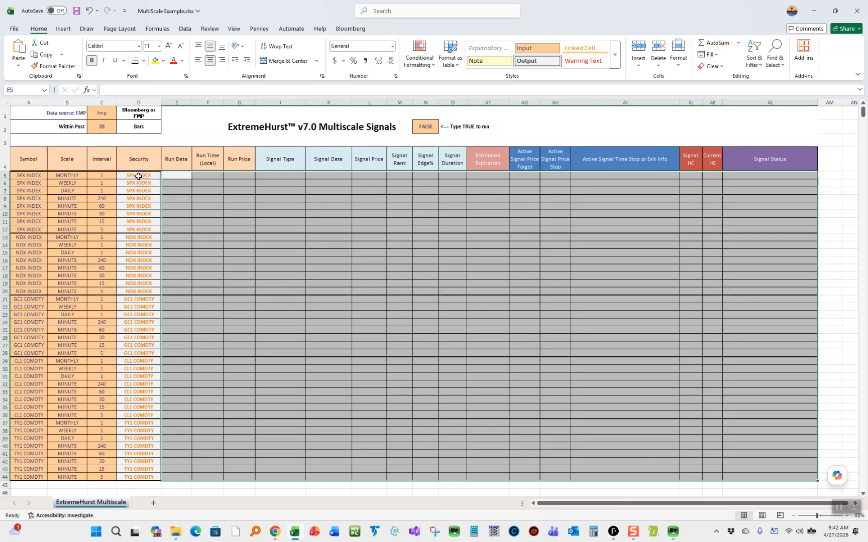
# Run the ExtremeHurst Multiscale Signals sheet by setting cell N2 to TRUE.
pyautogui.click(431, 127)
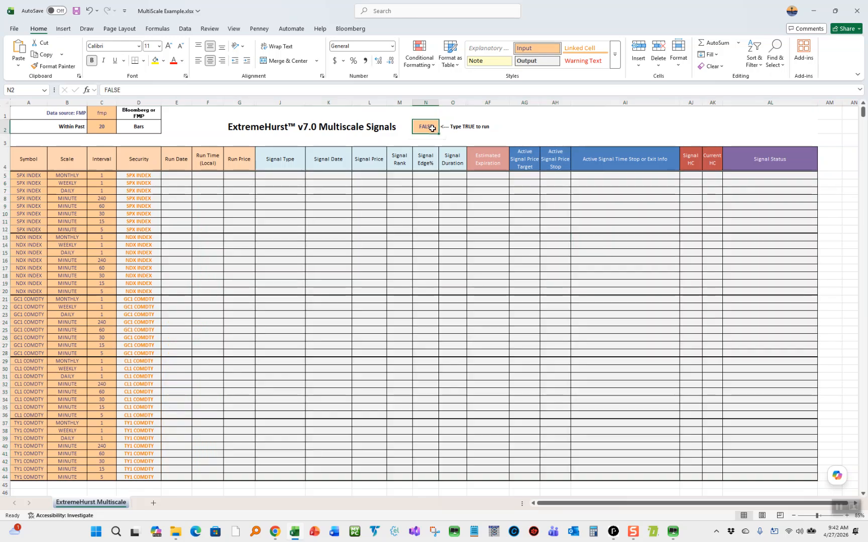
pyautogui.write('true')
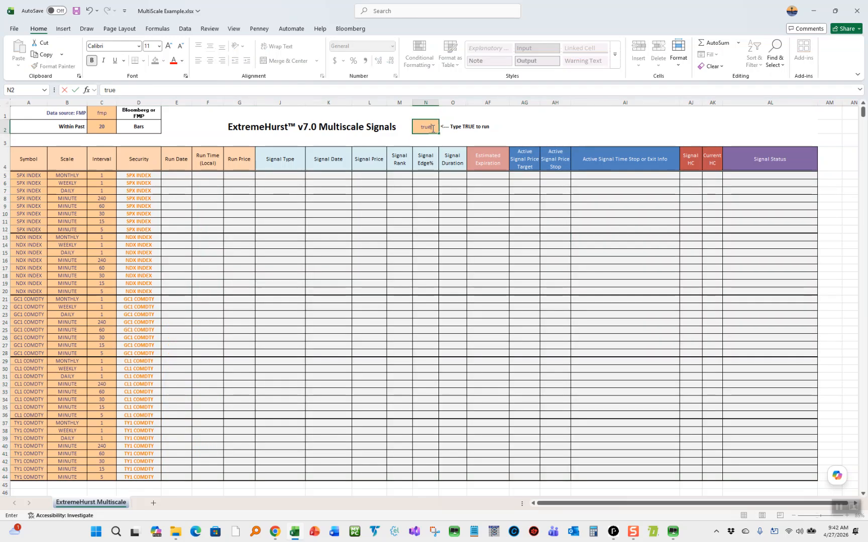
pyautogui.press('Return')
pyautogui.click(432, 128)
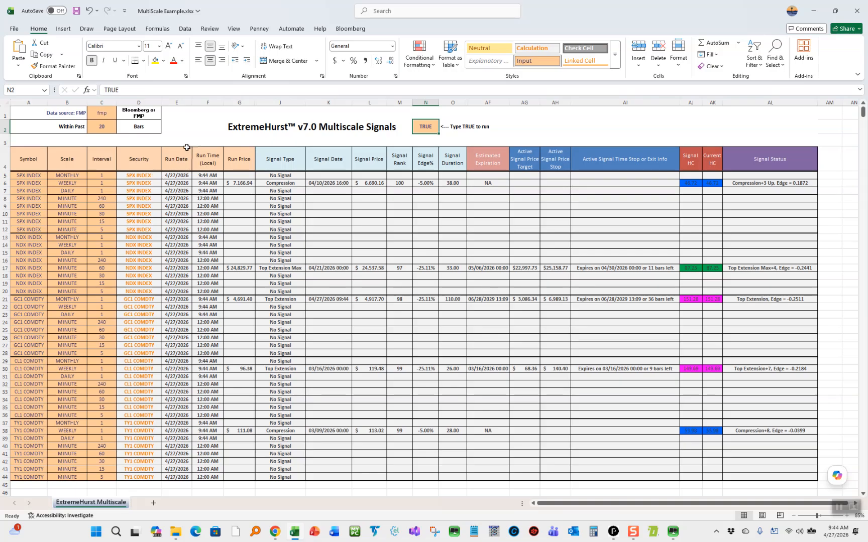
pyautogui.click(217, 124)
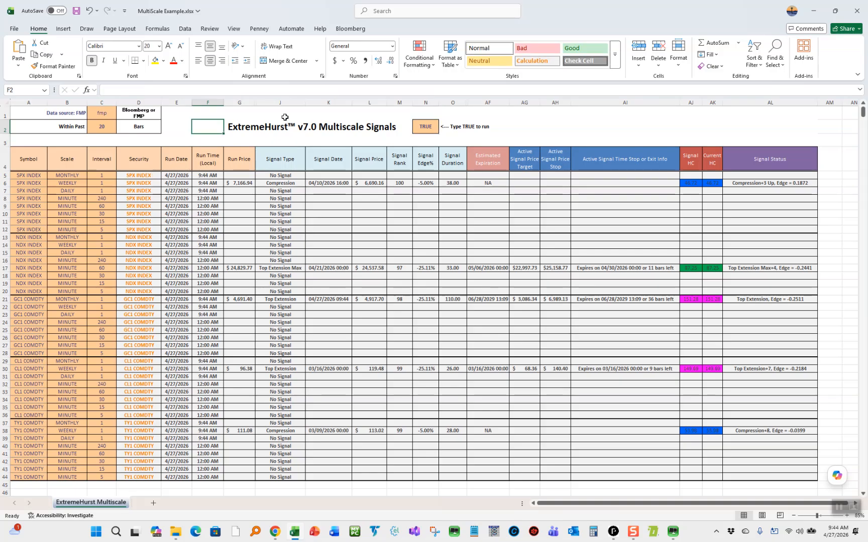
pyautogui.click(430, 124)
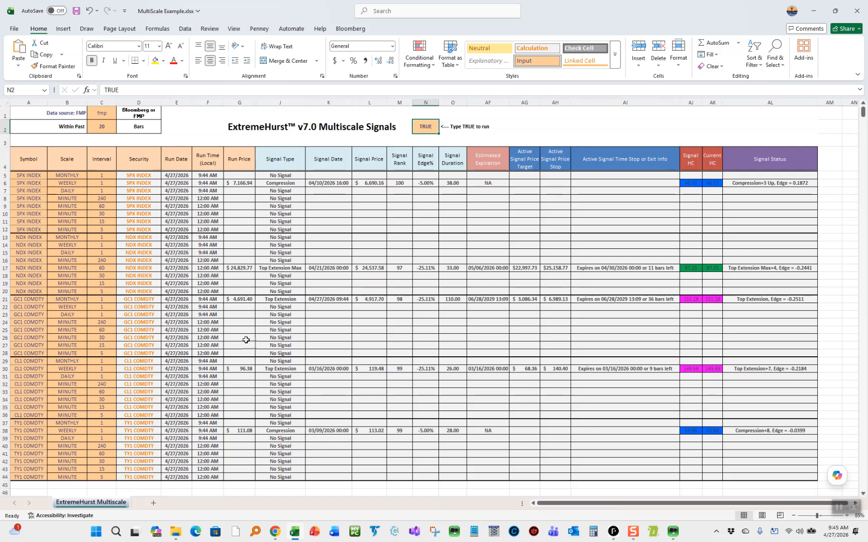
# Examine the PFR.ExtremeHurst formula in D12 and its function arguments down to RefreshMode.
pyautogui.click(144, 230)
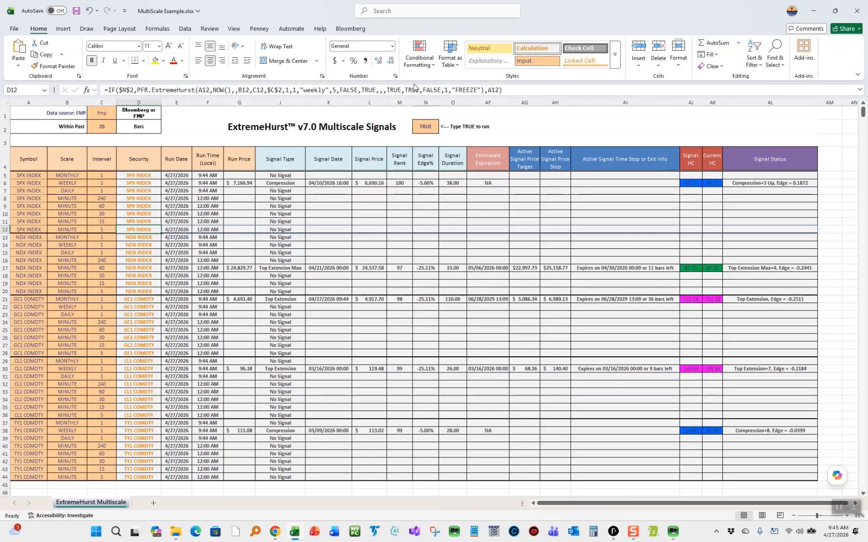
pyautogui.moveTo(481, 90); pyautogui.dragTo(451, 89)
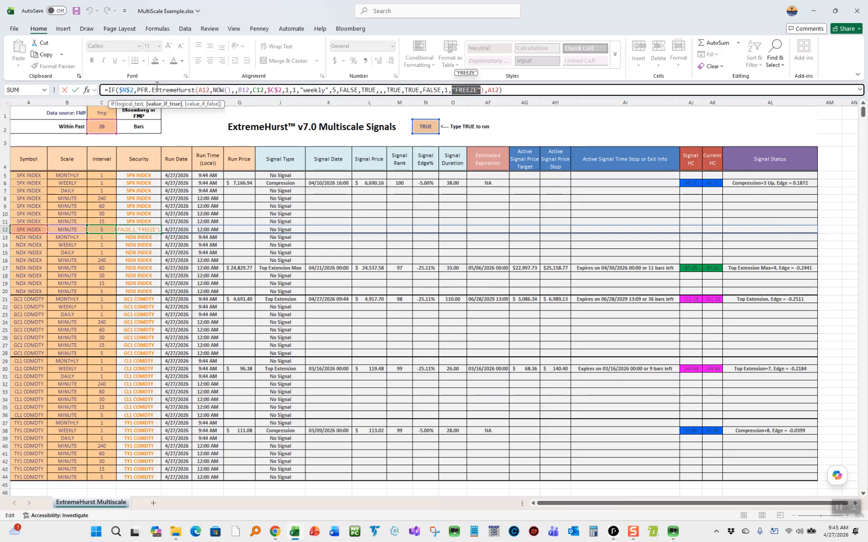
pyautogui.moveTo(138, 89); pyautogui.dragTo(484, 88)
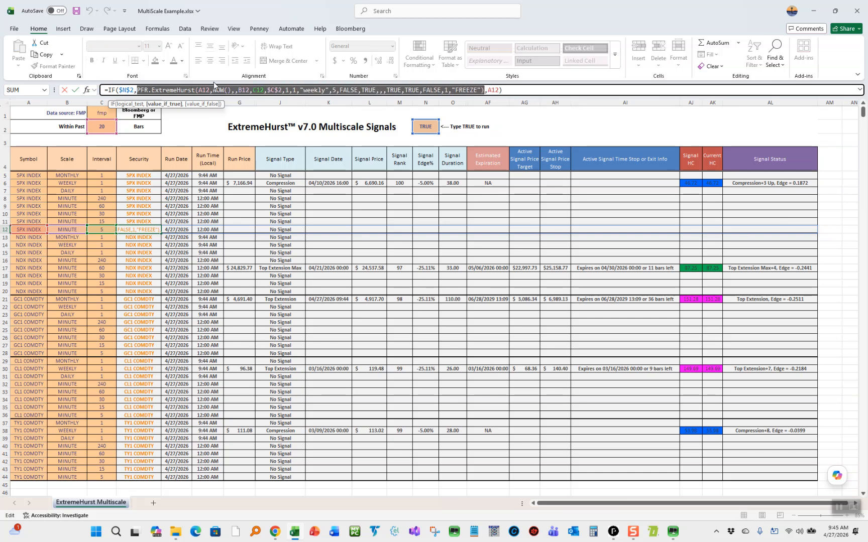
pyautogui.click(86, 90)
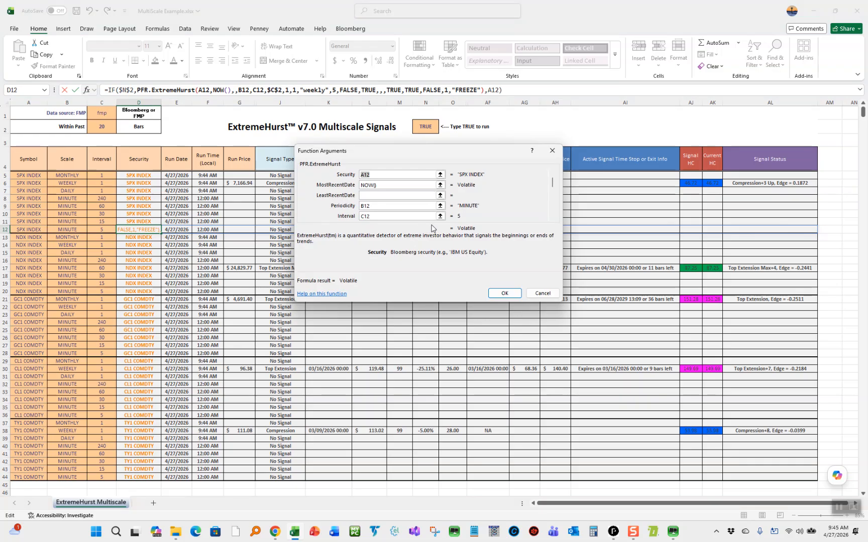
pyautogui.moveTo(551, 188); pyautogui.dragTo(550, 221)
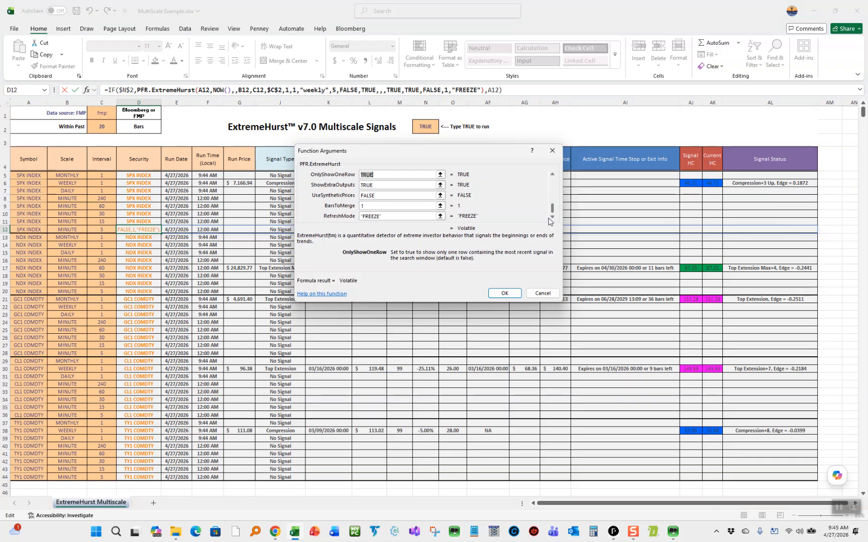
pyautogui.click(417, 216)
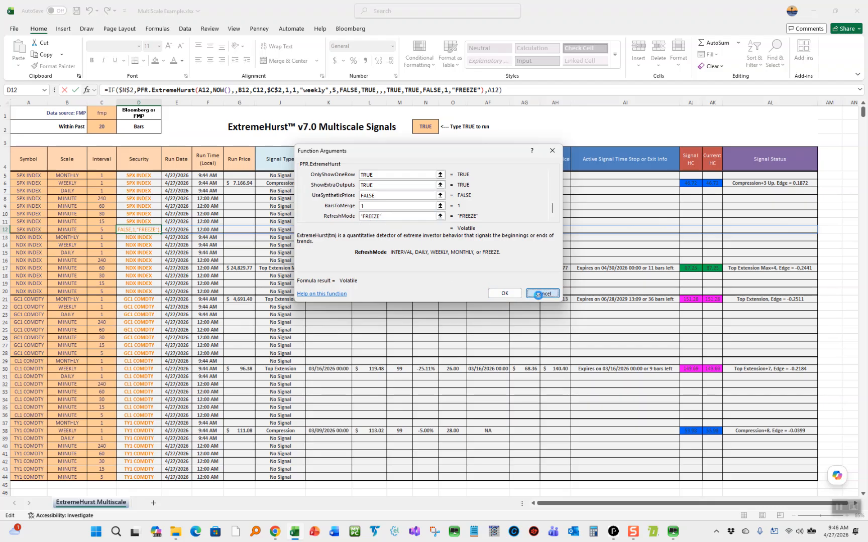
# Close D12's function arguments and review the run switch in N2 and the formulas in D5:D44, finishing on cell D8.
pyautogui.click(542, 294)
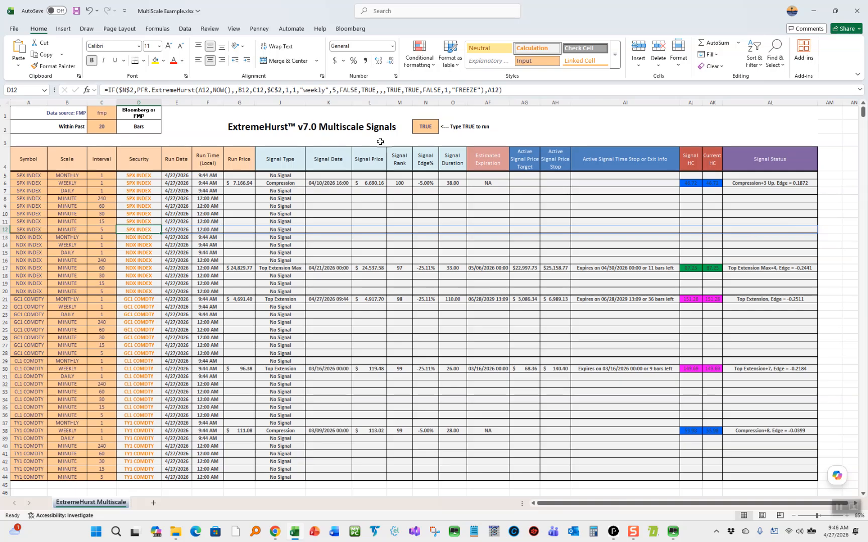
pyautogui.click(427, 127)
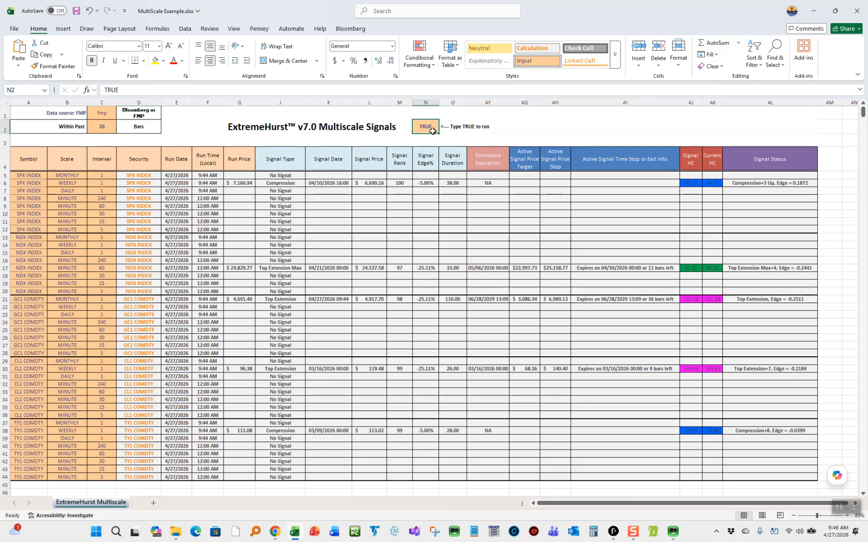
pyautogui.moveTo(139, 174); pyautogui.dragTo(145, 476)
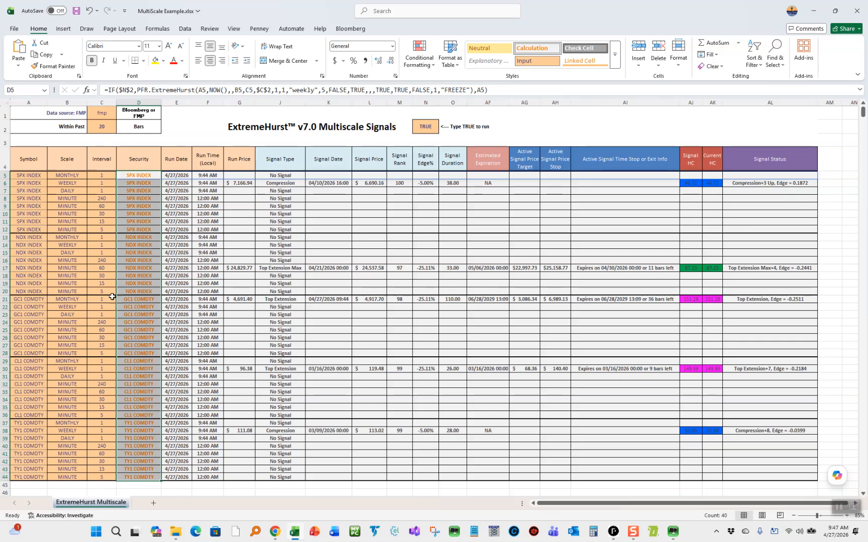
pyautogui.click(141, 414)
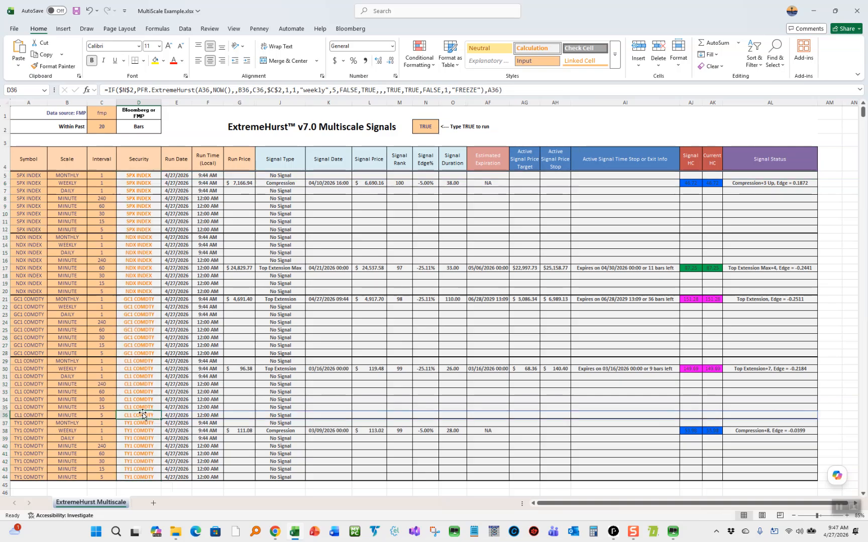
pyautogui.click(136, 197)
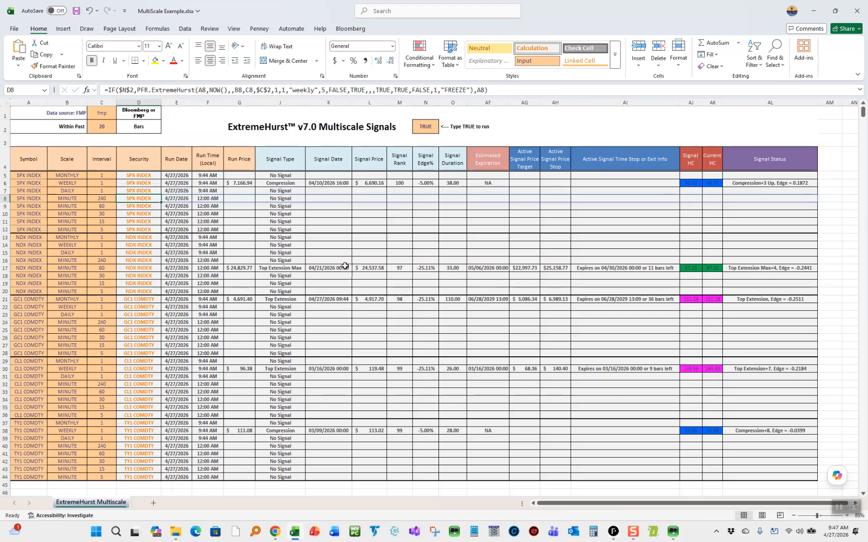
pyautogui.click(87, 90)
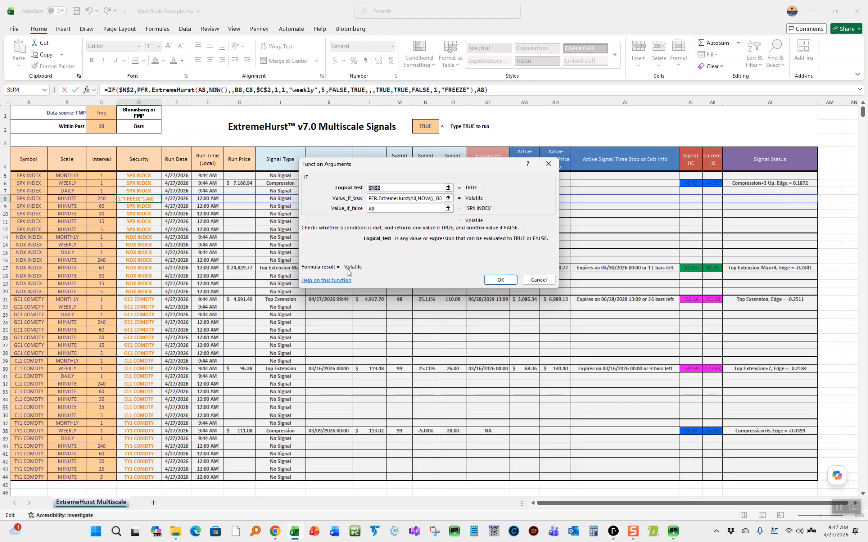
pyautogui.click(336, 280)
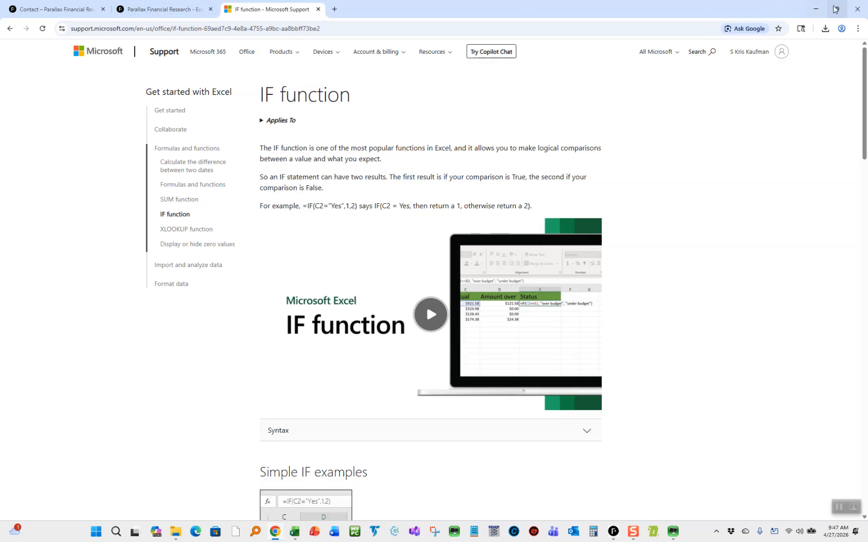
pyautogui.click(858, 9)
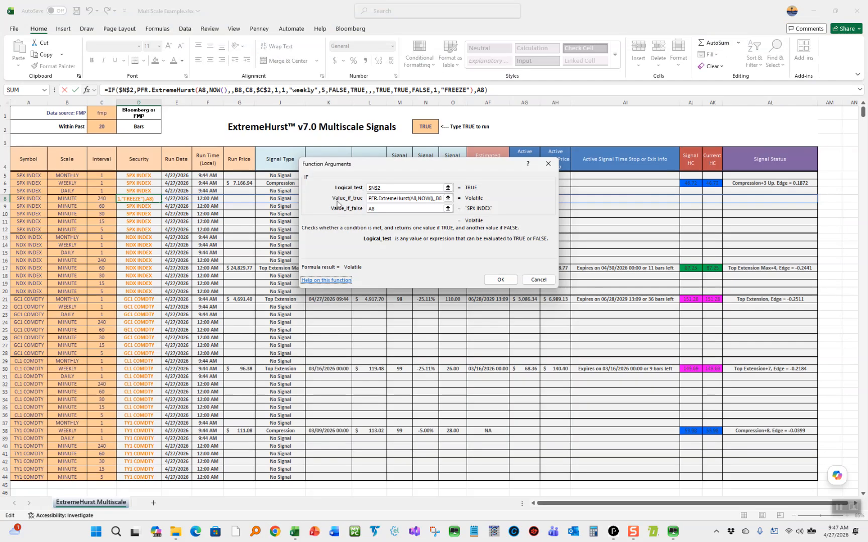
pyautogui.click(538, 280)
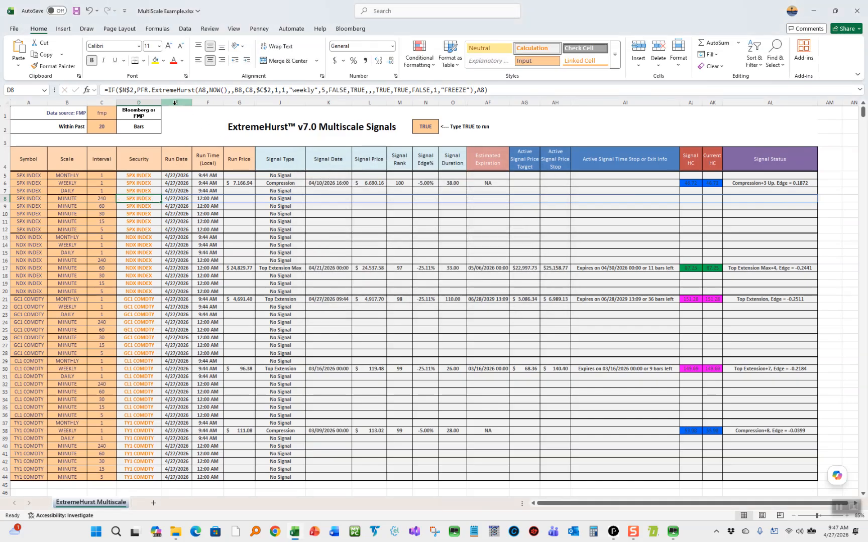
# Open the help page for the PFR.ExtremeHurst function nested in D8 and read its parameters, signal types and output columns, leaving the formula unedited.
pyautogui.click(141, 90)
pyautogui.moveTo(141, 90); pyautogui.dragTo(478, 90)
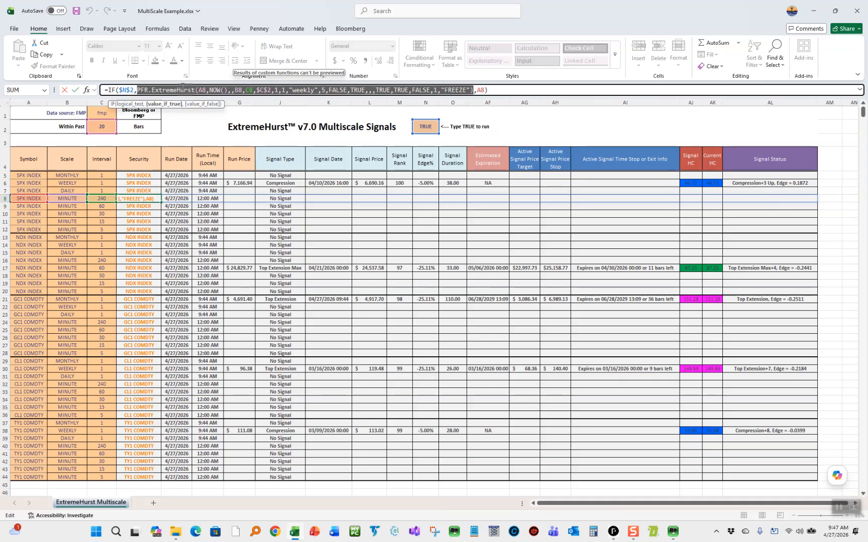
pyautogui.click(86, 91)
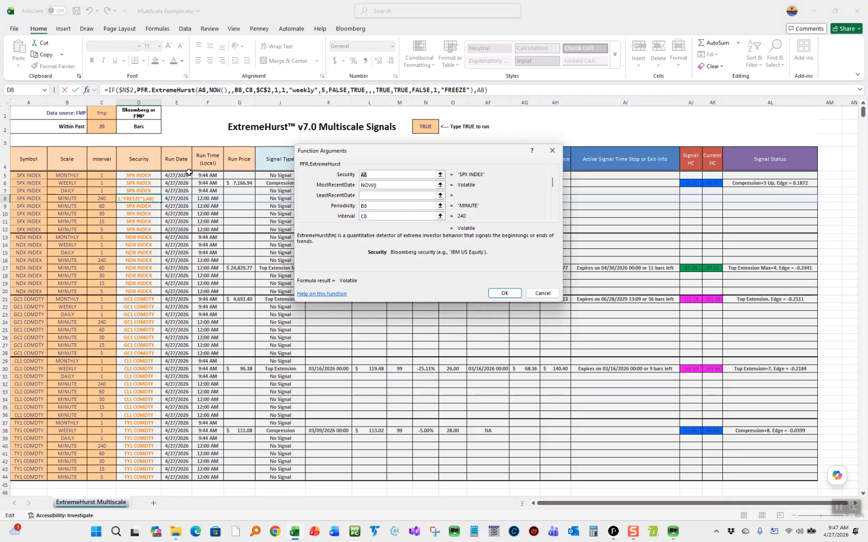
pyautogui.click(312, 298)
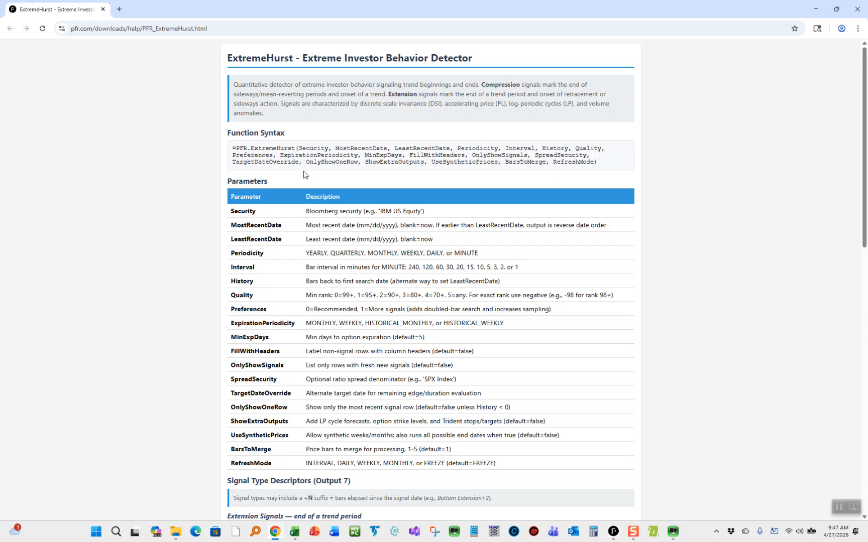
pyautogui.scroll(-4, 366, 211)
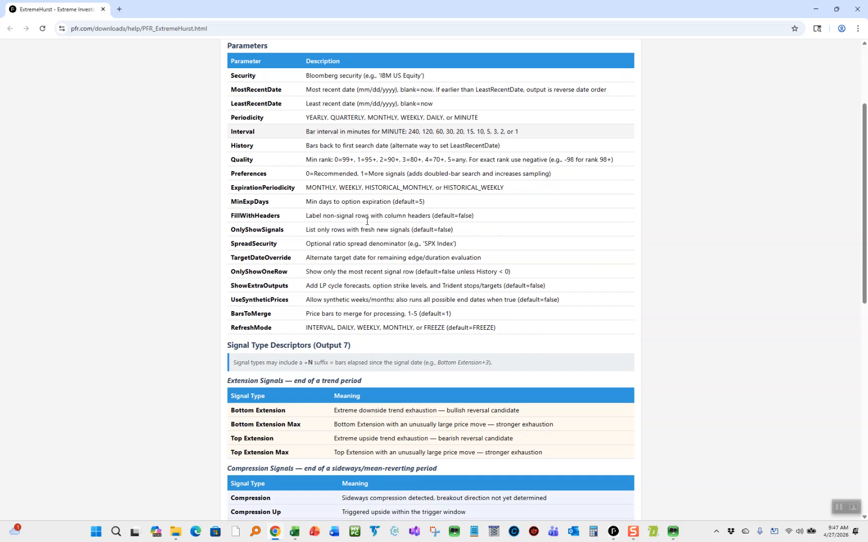
pyautogui.scroll(-9, 367, 222)
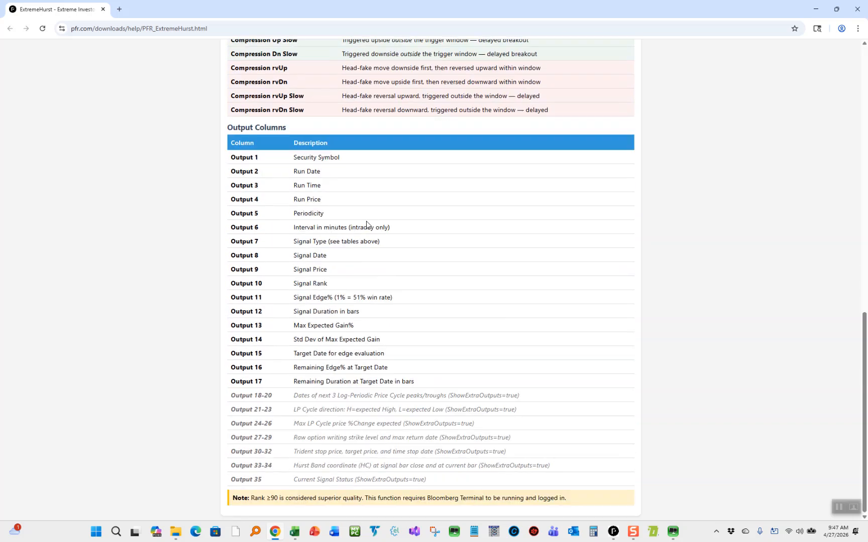
pyautogui.scroll(13, 366, 221)
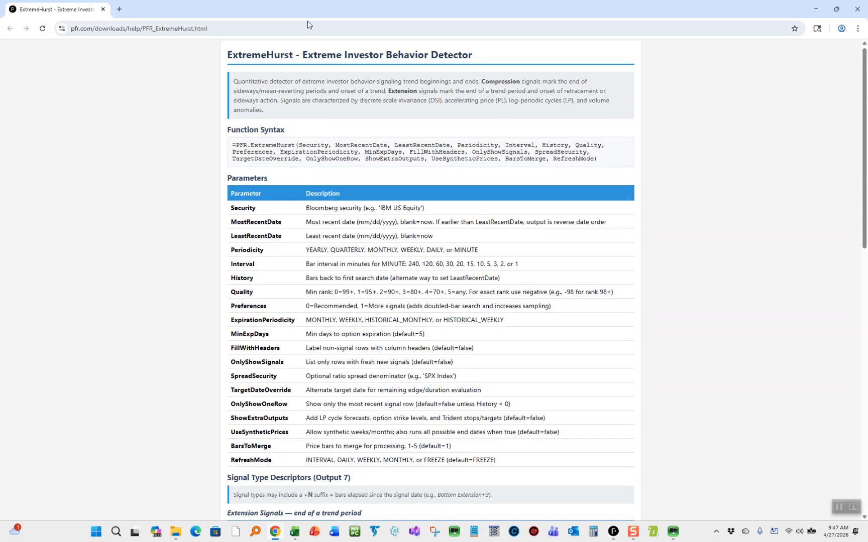
pyautogui.click(863, 13)
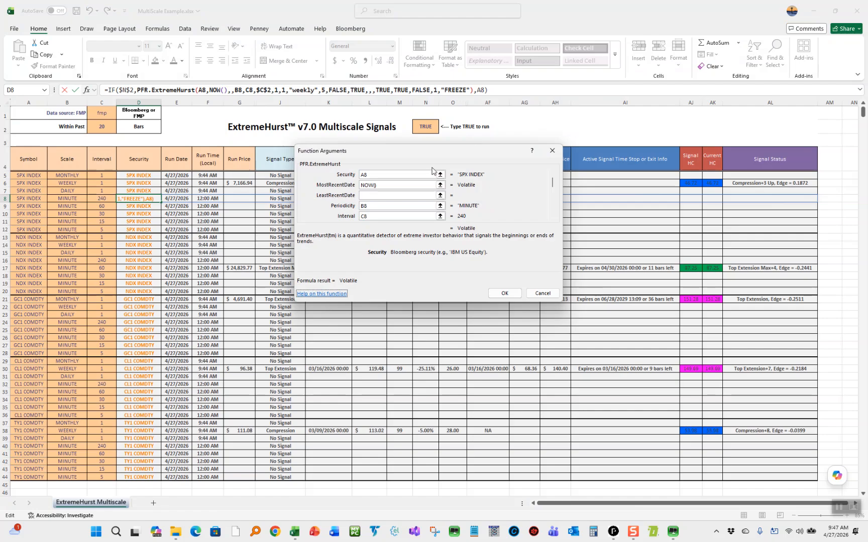
pyautogui.click(542, 294)
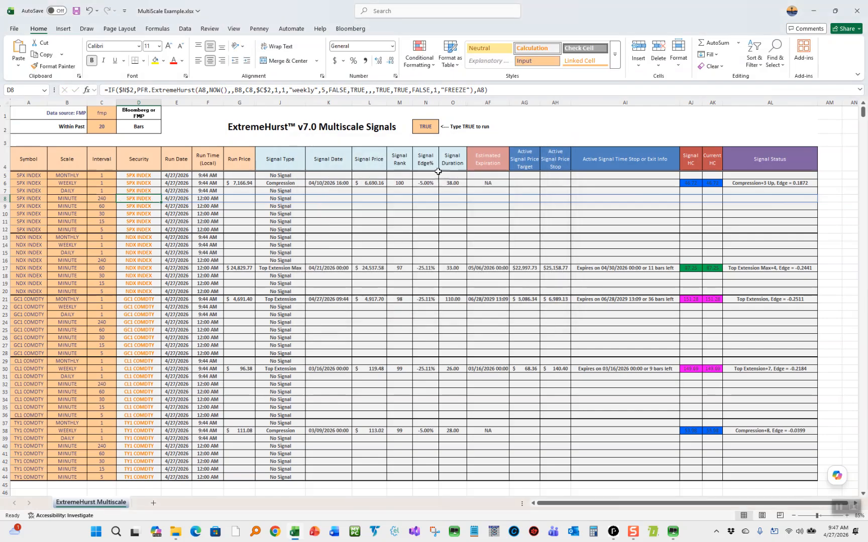
# Plot the CL1 COMDTY symbol in cell A30 as a weekly chart in Parallax Charting and bring the chart to the front.
pyautogui.click(427, 129)
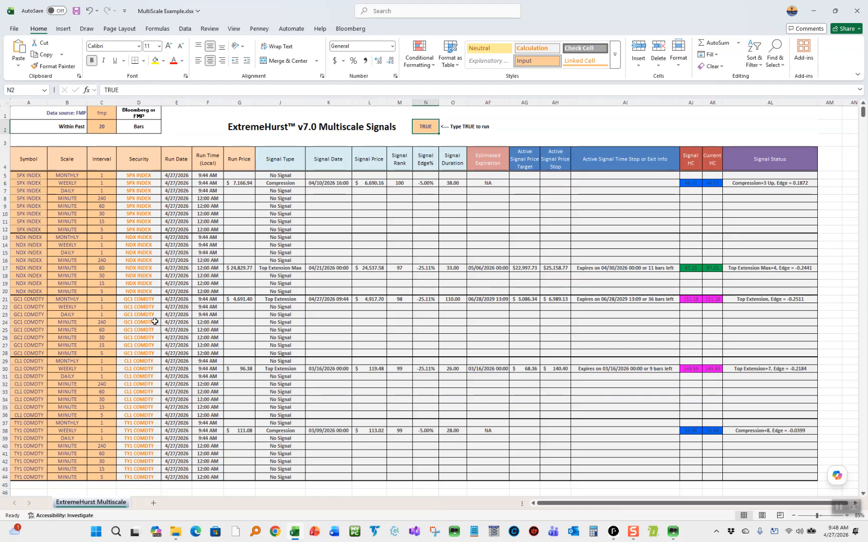
pyautogui.click(132, 369)
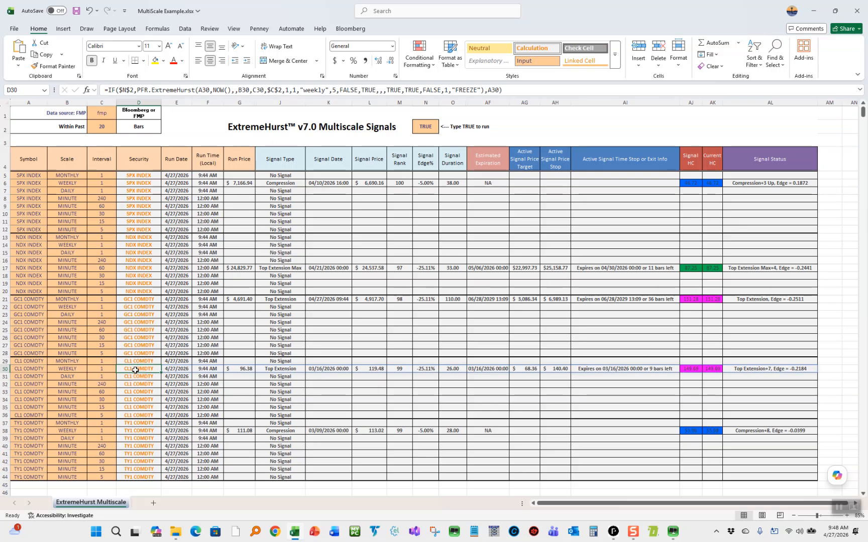
pyautogui.click(29, 368)
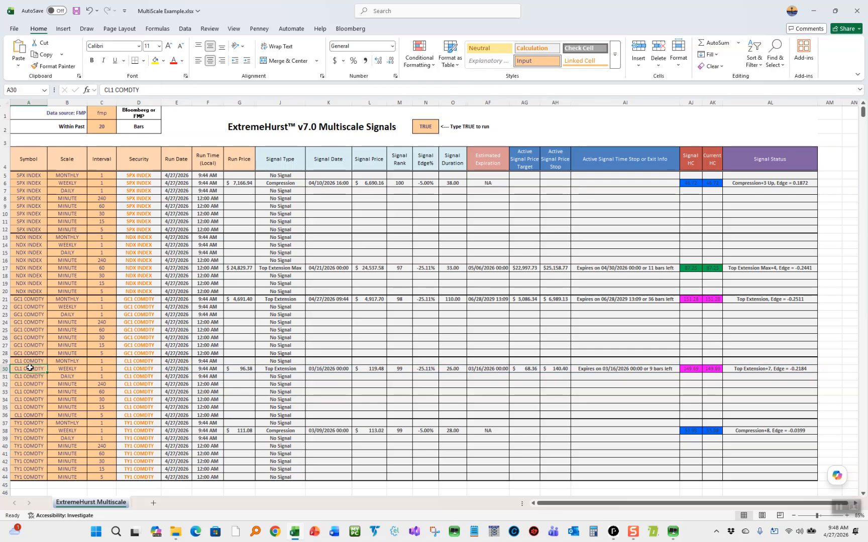
pyautogui.rightClick(23, 368)
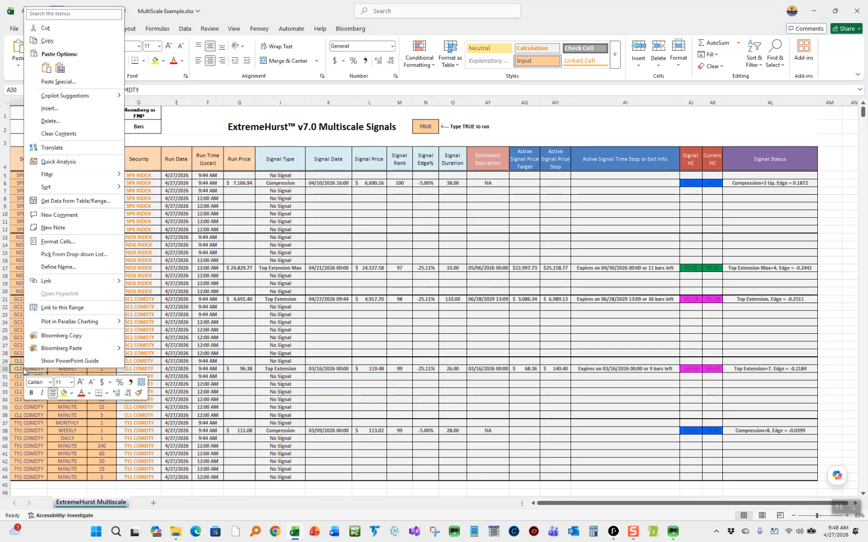
pyautogui.moveTo(47, 324)
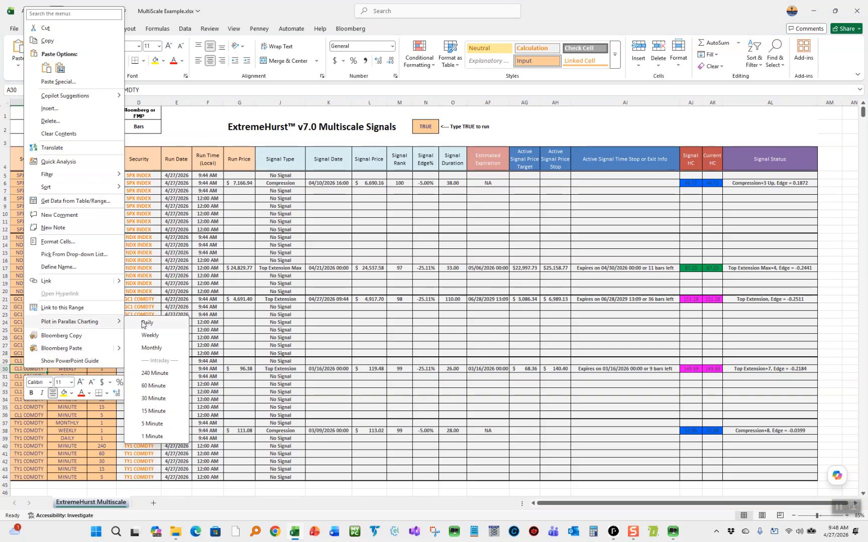
pyautogui.press('Escape')
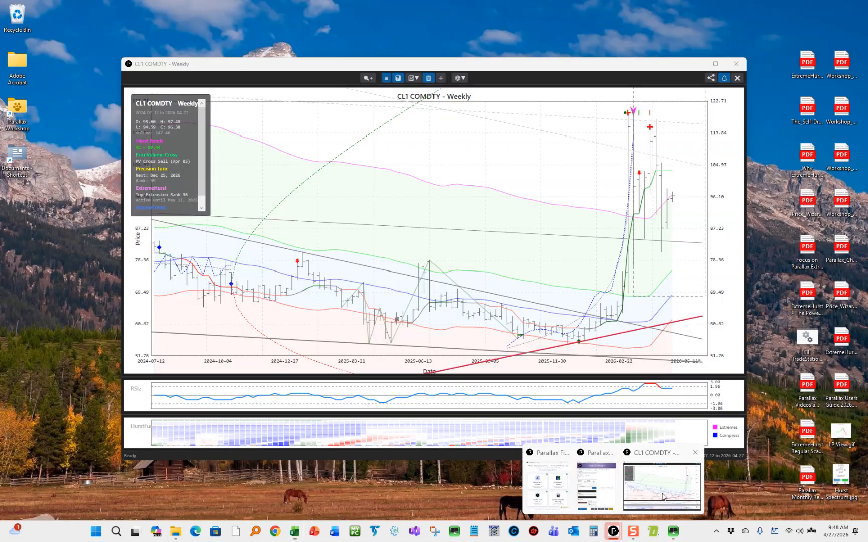
pyautogui.click(661, 483)
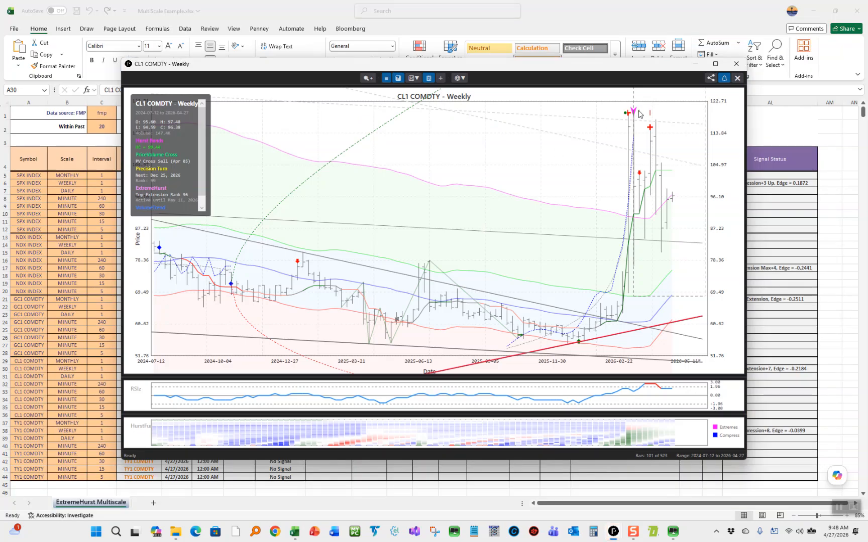
# Compress the weekly CL1 COMDTY chart's price scale, examine the Top Extension signal and its dashed projection box, and close the chart.
pyautogui.moveTo(718, 120); pyautogui.dragTo(725, 190)
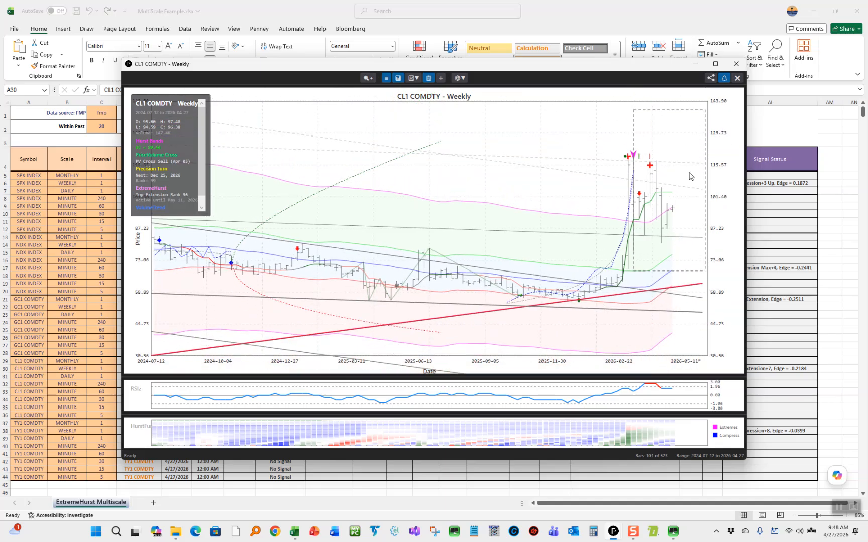
pyautogui.moveTo(705, 158)
pyautogui.moveTo(521, 298)
pyautogui.click(738, 64)
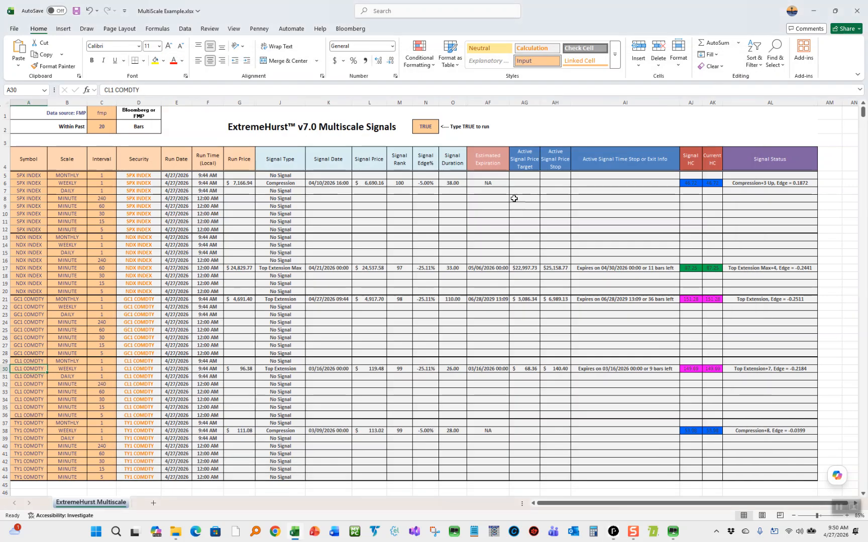
# Reset the Multiscale Signals sheet by setting N2 to FALSE, and rerun it by setting N2 back to TRUE.
pyautogui.click(423, 127)
pyautogui.write('false')
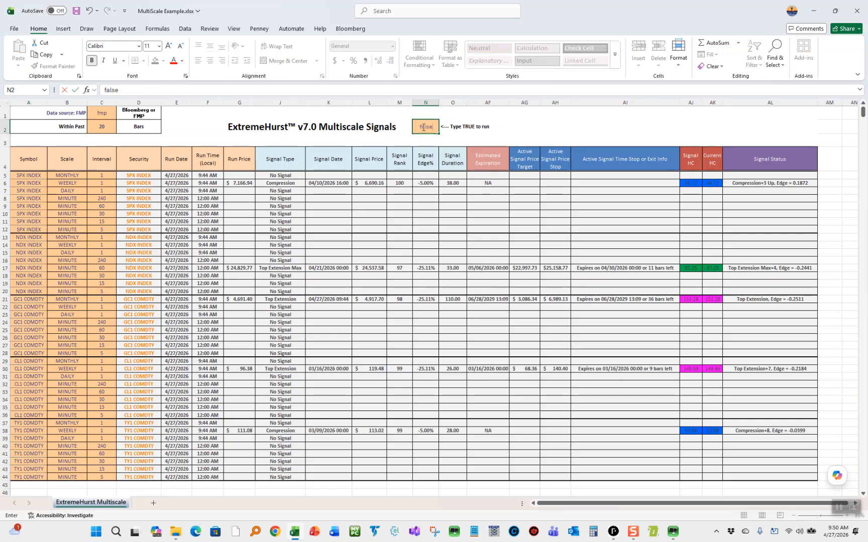
pyautogui.click(518, 128)
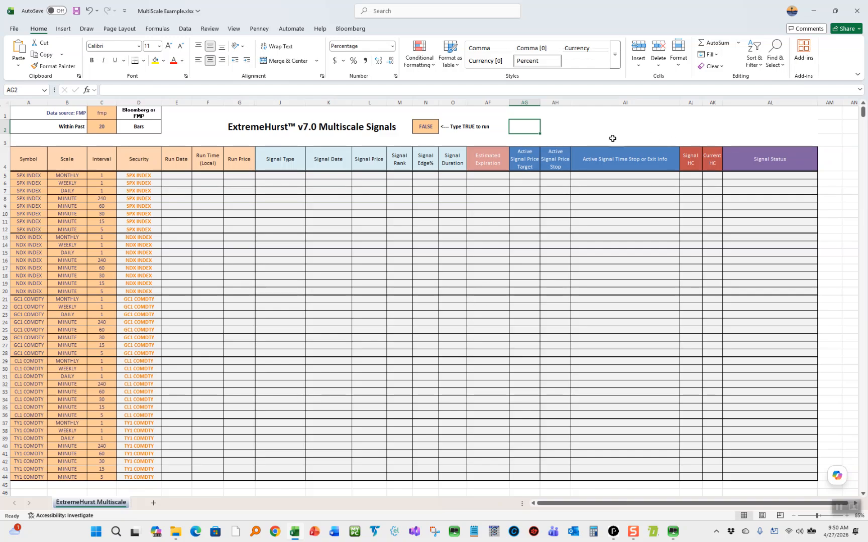
pyautogui.click(424, 128)
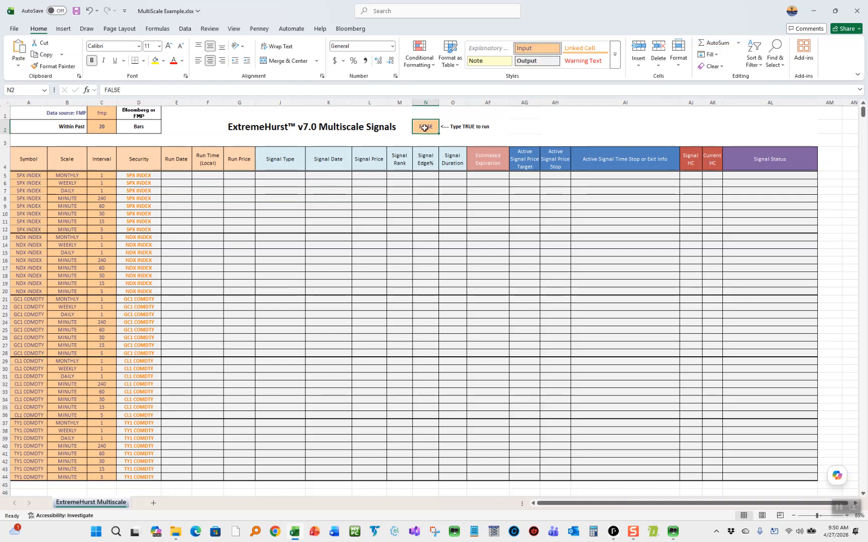
pyautogui.write('TRUE')
pyautogui.press('Return')
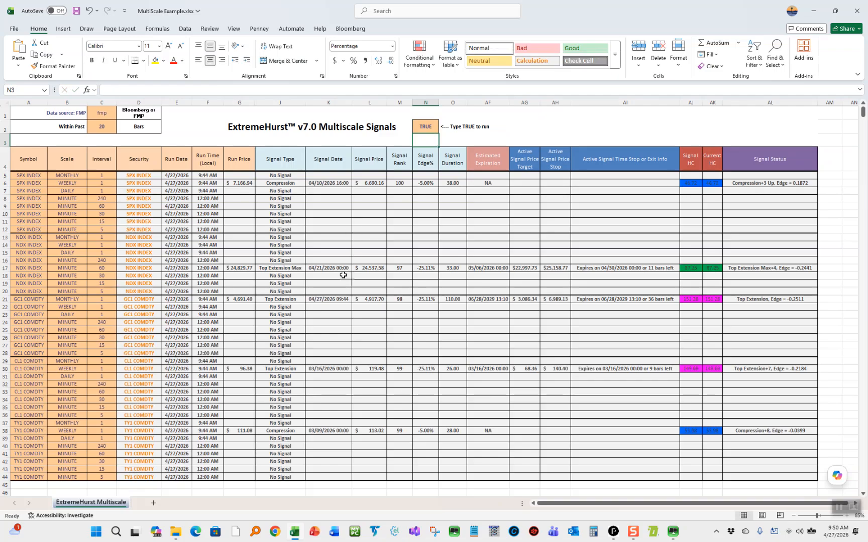
pyautogui.click(421, 130)
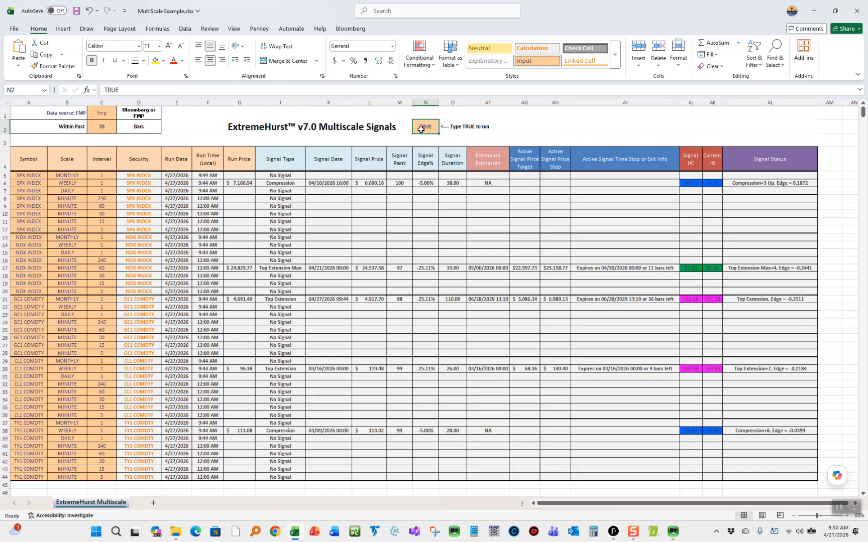
# Minimize the workbook and switch to the Parallax Solutions Desktop launcher.
pyautogui.click(812, 12)
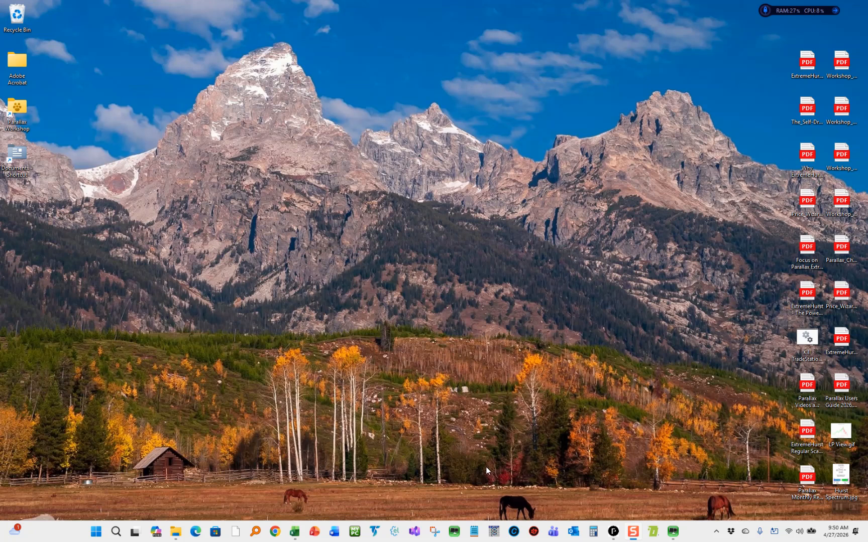
pyautogui.moveTo(295, 535)
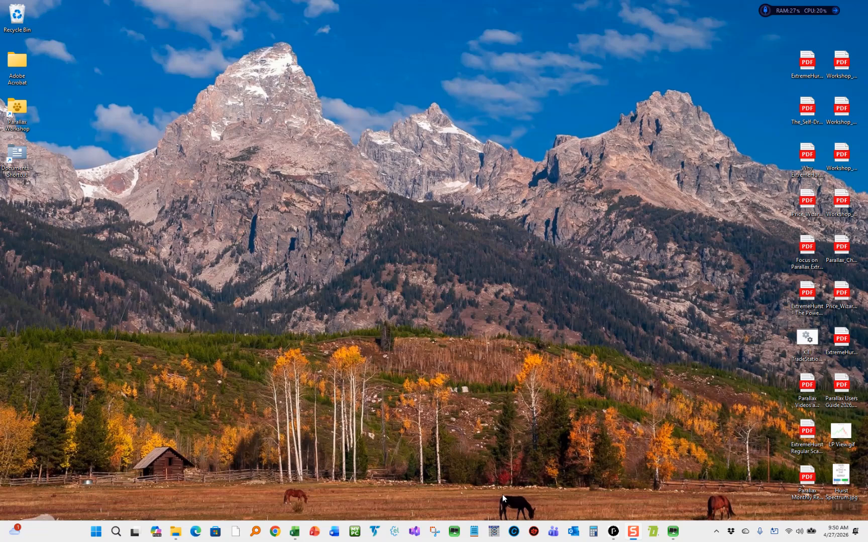
pyautogui.moveTo(613, 531)
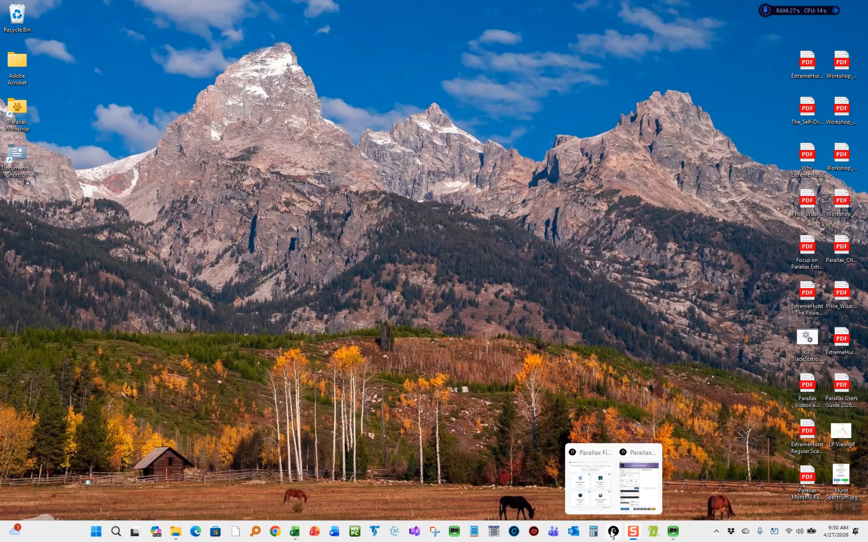
pyautogui.click(591, 491)
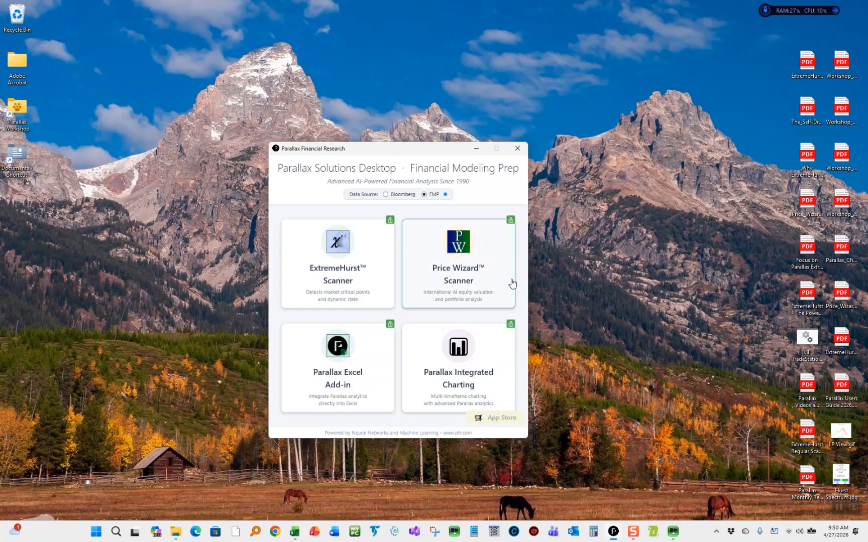
# Open the Parallax App Store from the launcher and compare bundle pricing for Professional, Institutional and Personal regulatory status.
pyautogui.moveTo(412, 154); pyautogui.dragTo(454, 118)
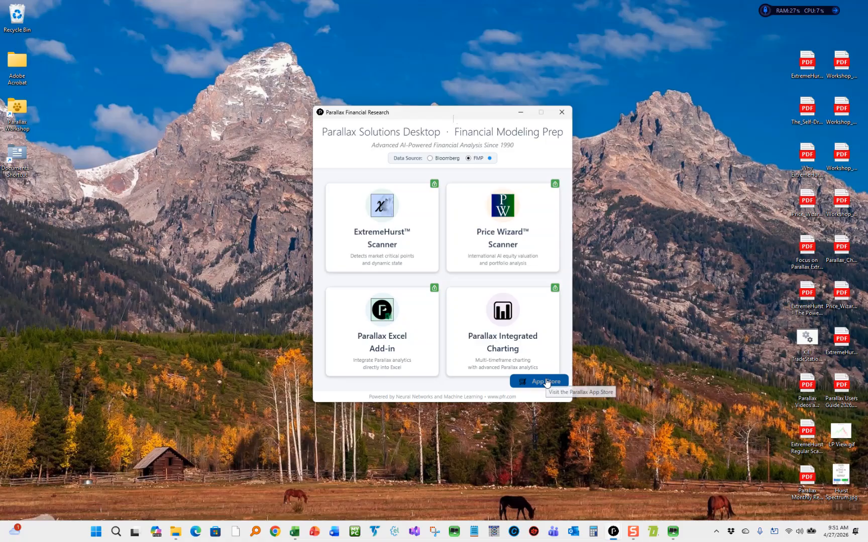
pyautogui.click(547, 382)
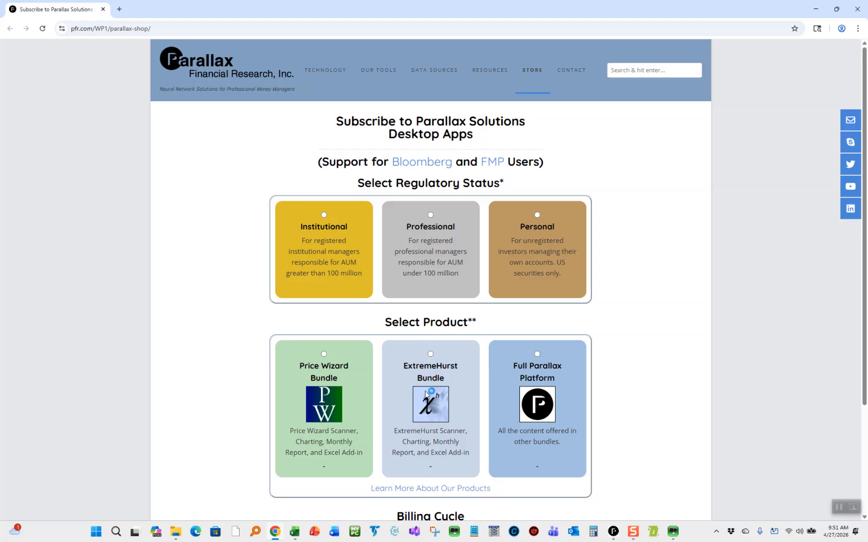
pyautogui.click(431, 215)
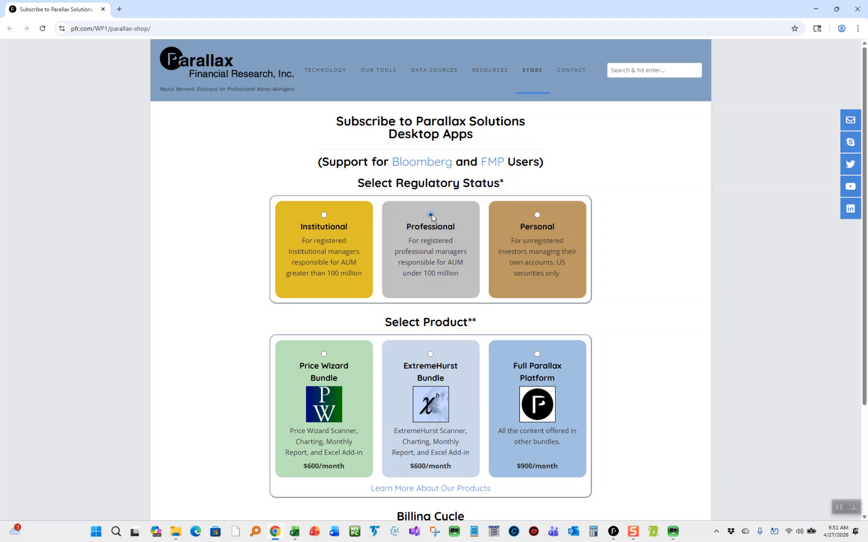
pyautogui.click(324, 215)
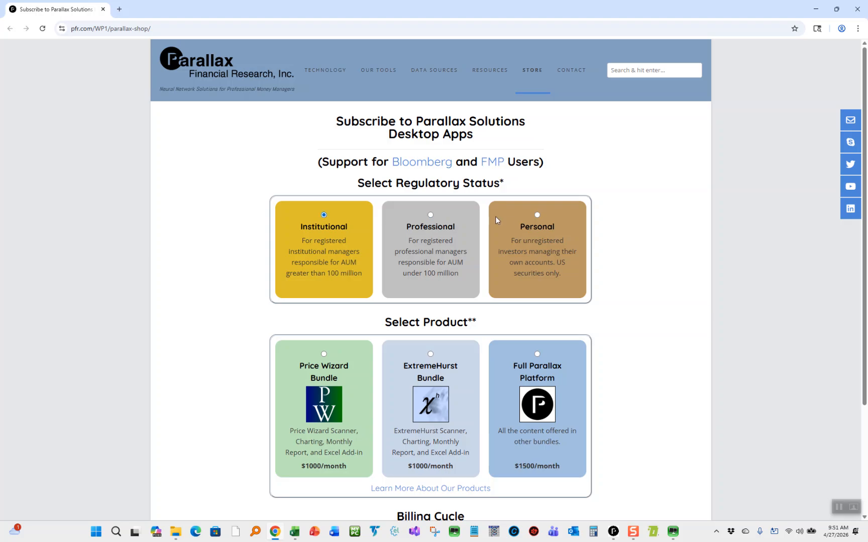
pyautogui.click(537, 215)
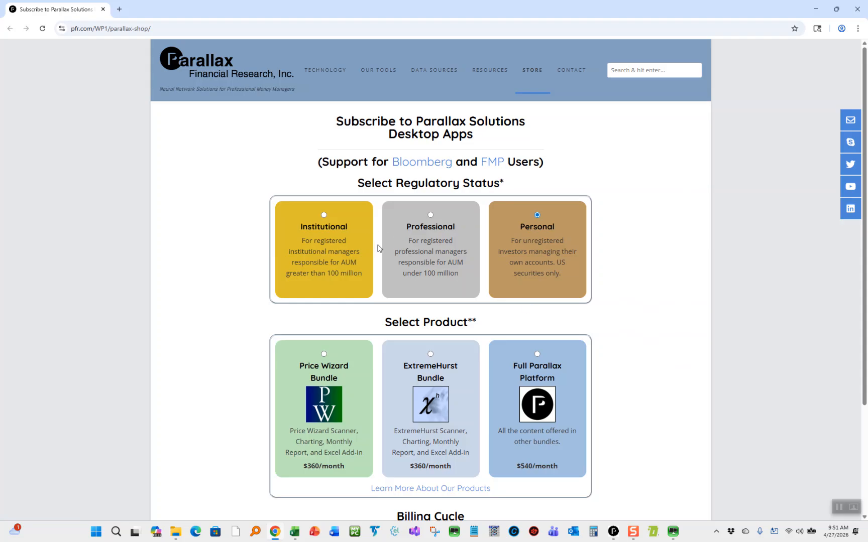
# Close the store page and switch the Parallax Solutions Desktop data source to Bloomberg.
pyautogui.click(857, 11)
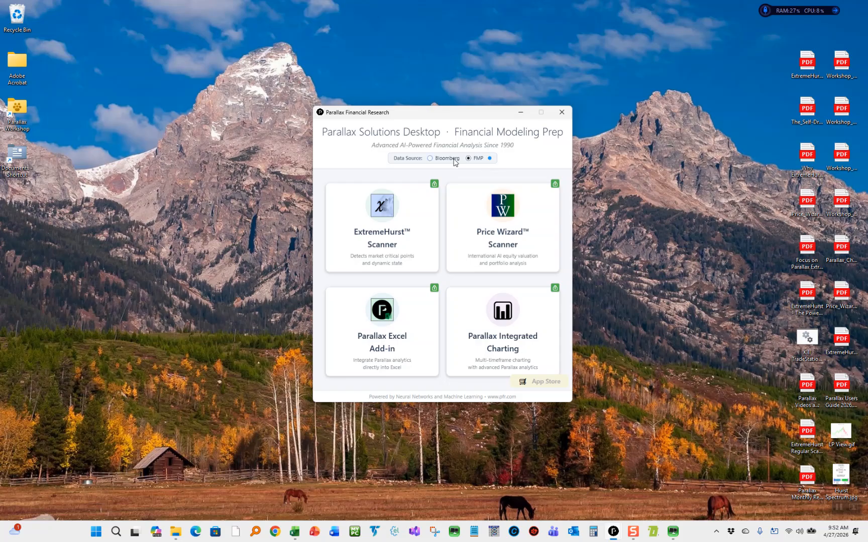
pyautogui.click(429, 159)
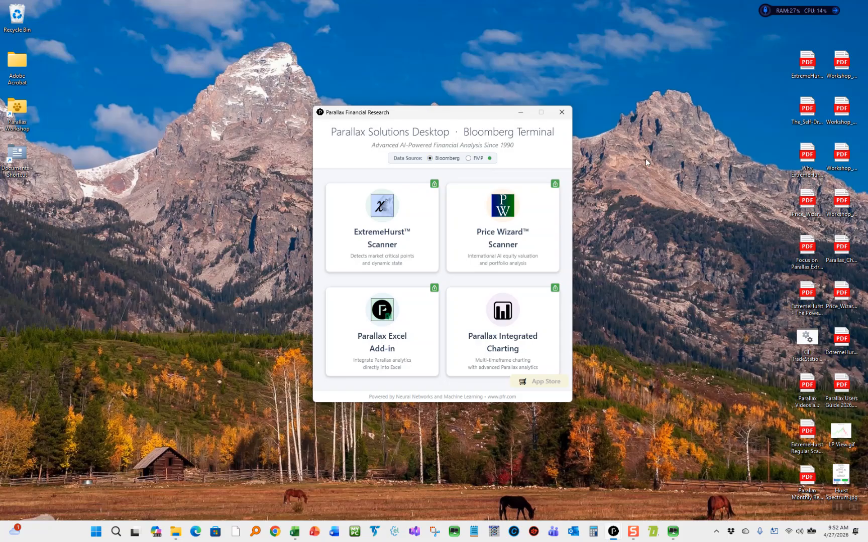